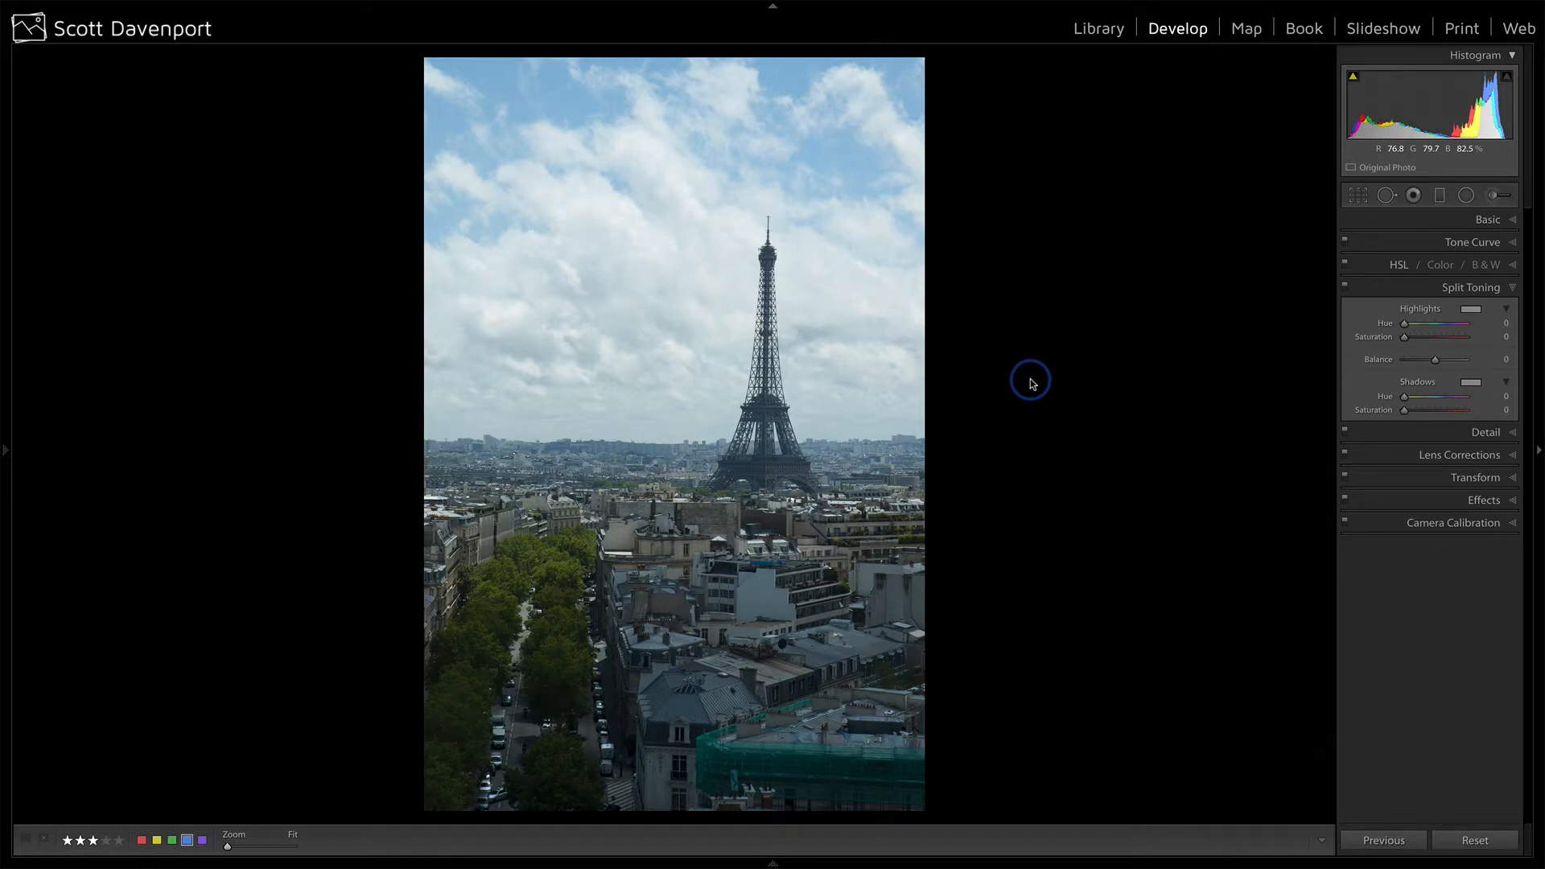
Straighten the photo to an angle of −0.68 and crop it in slightly, keeping the original aspect ratio
key(r)
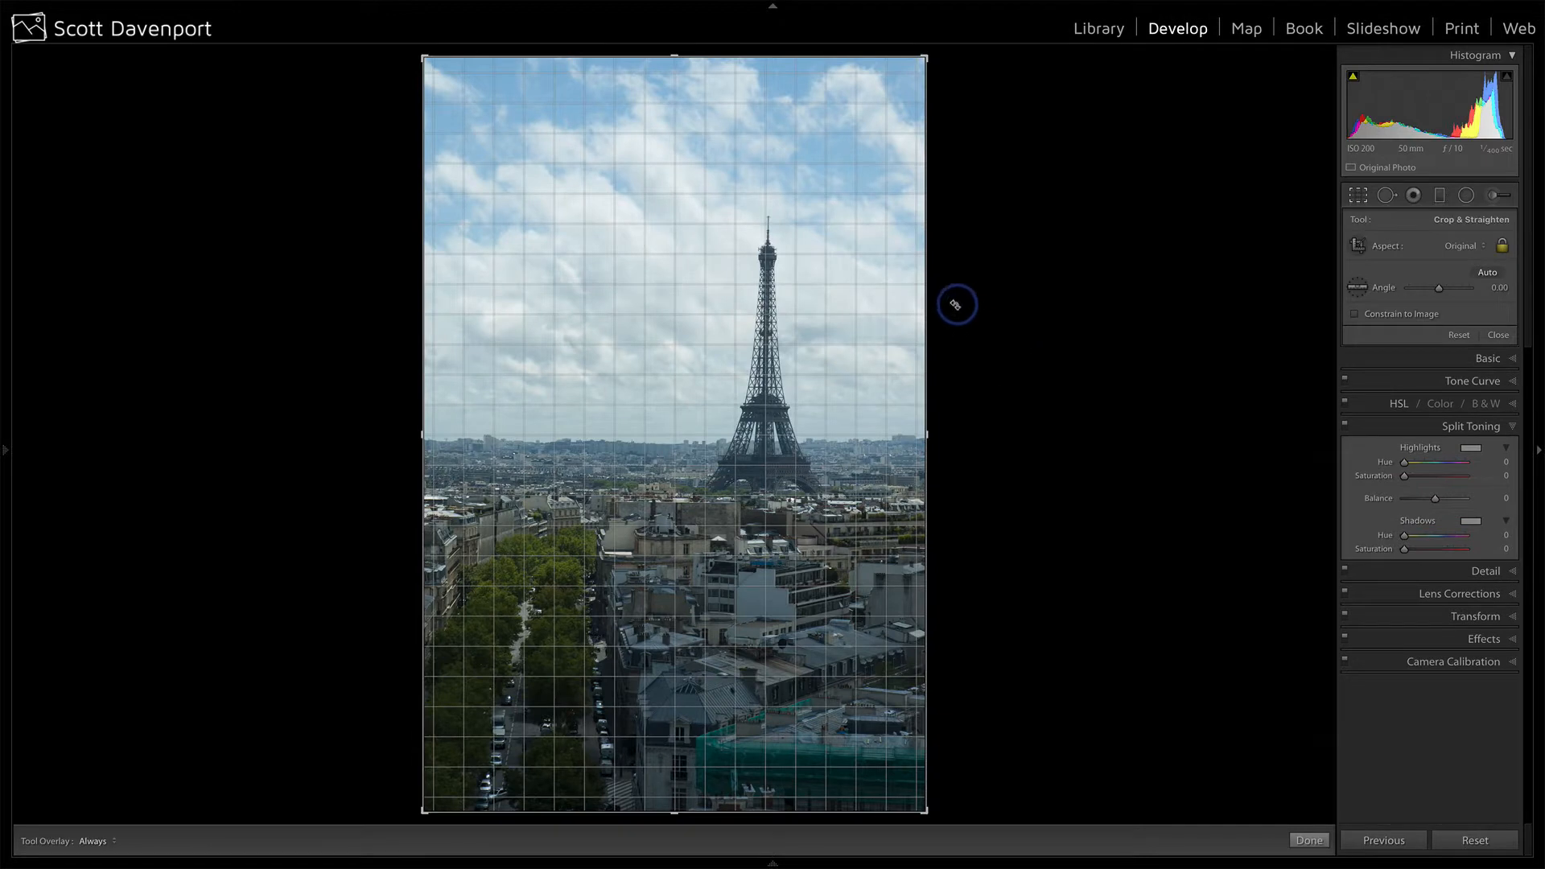
drag(956, 304, 956, 302)
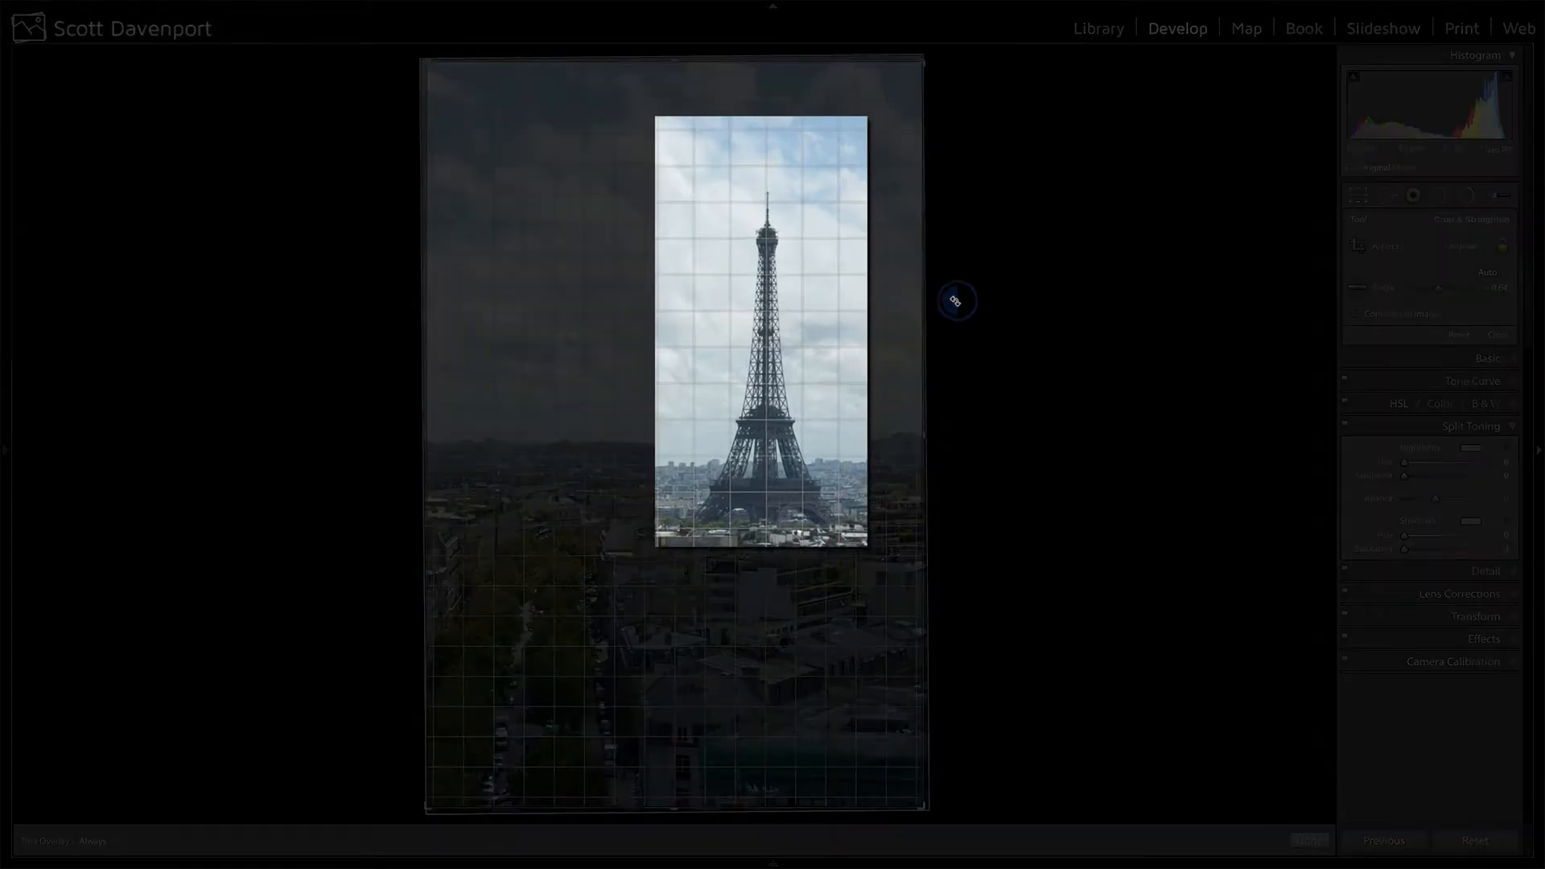
drag(955, 301, 955, 302)
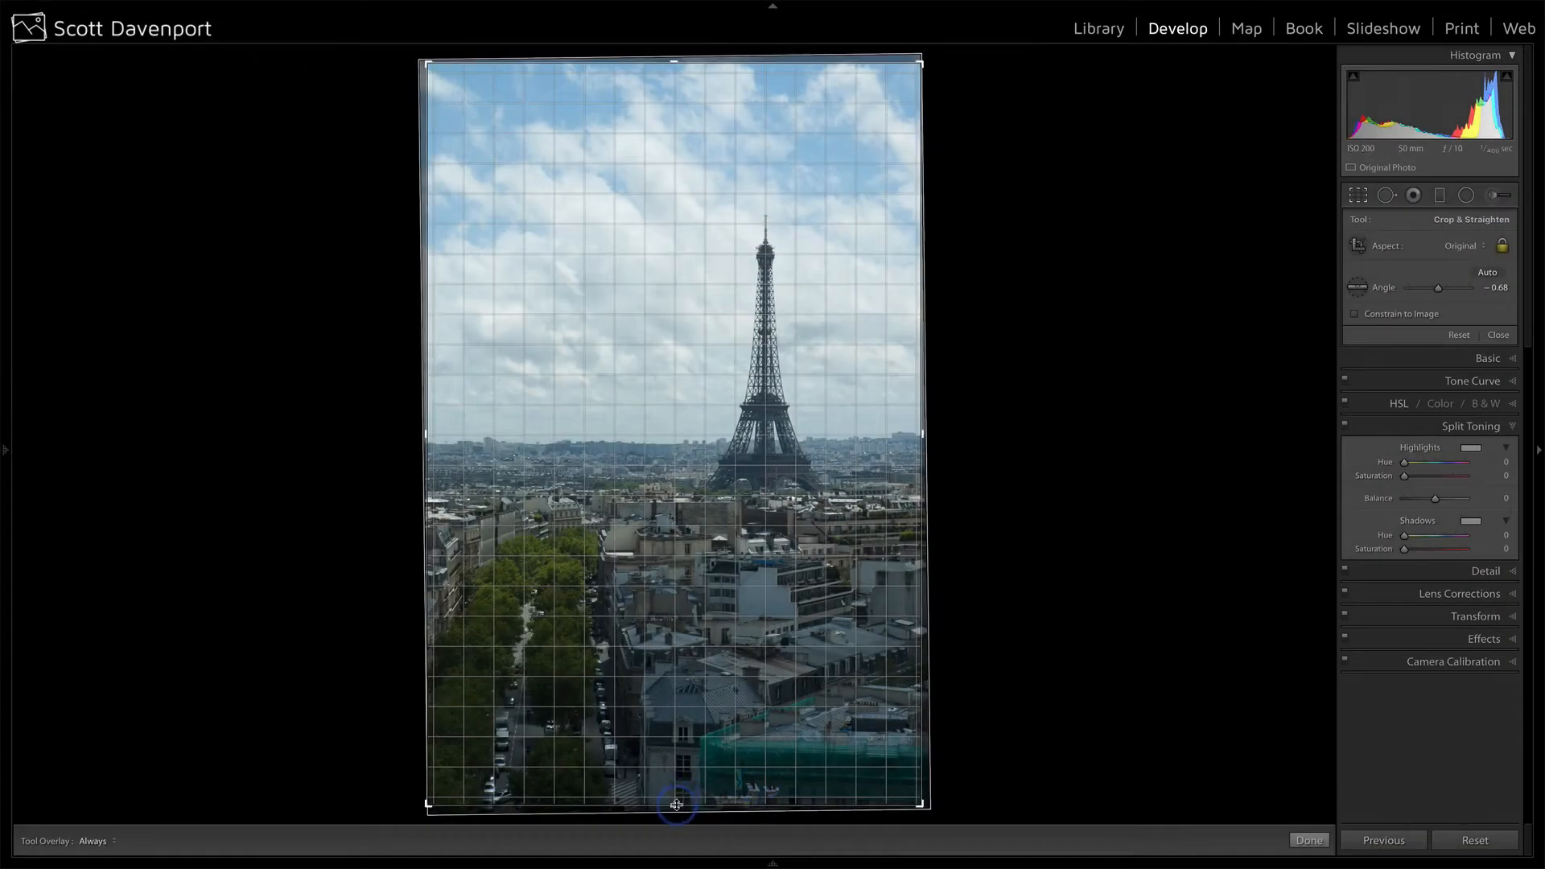
drag(676, 805, 674, 795)
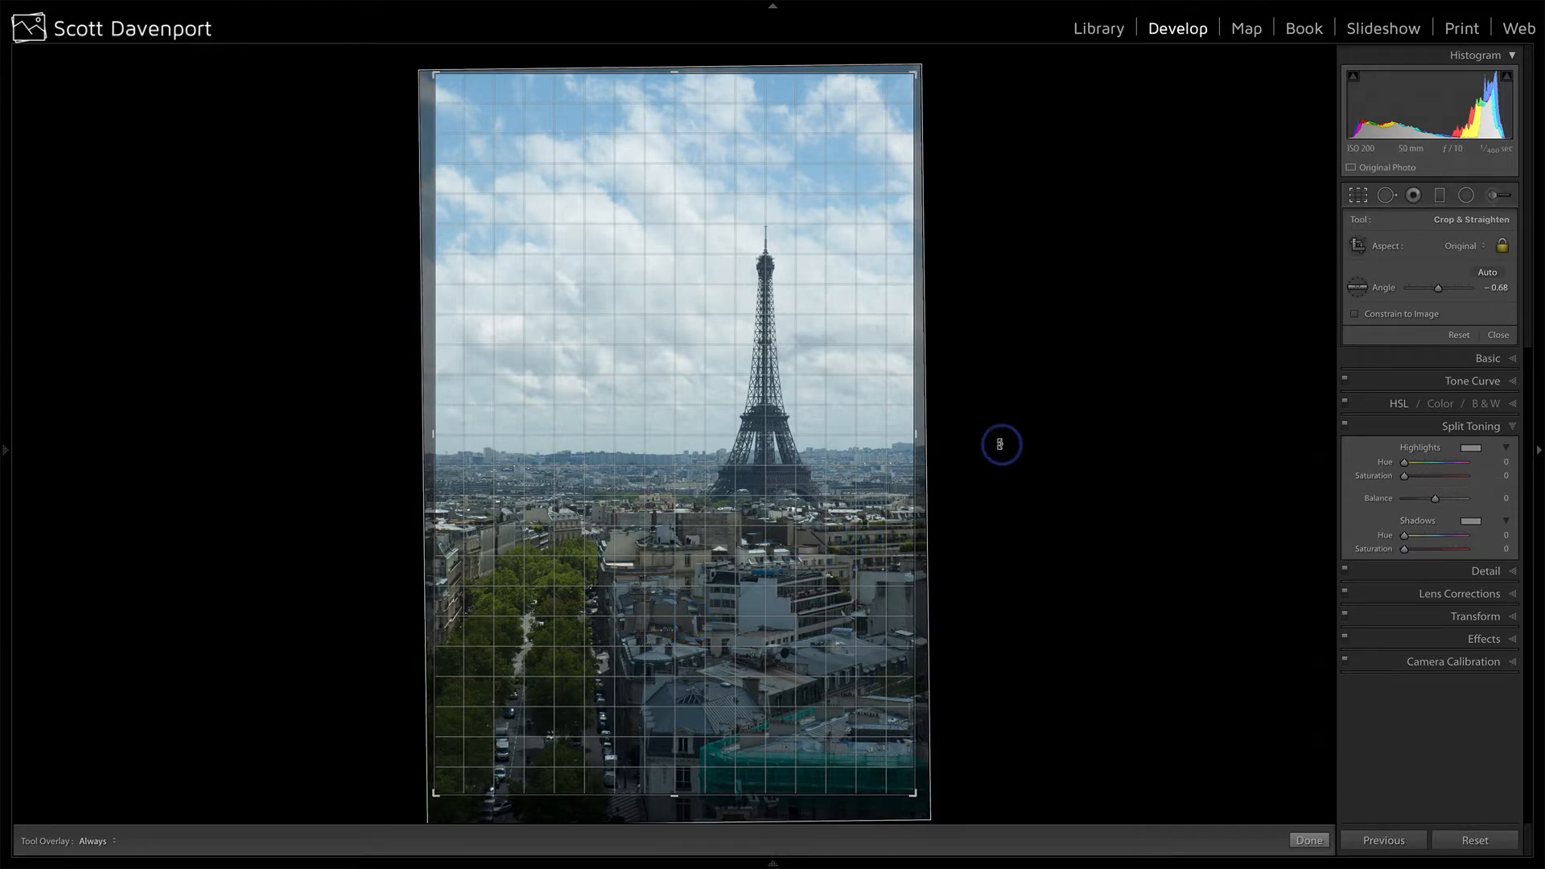
click(1499, 335)
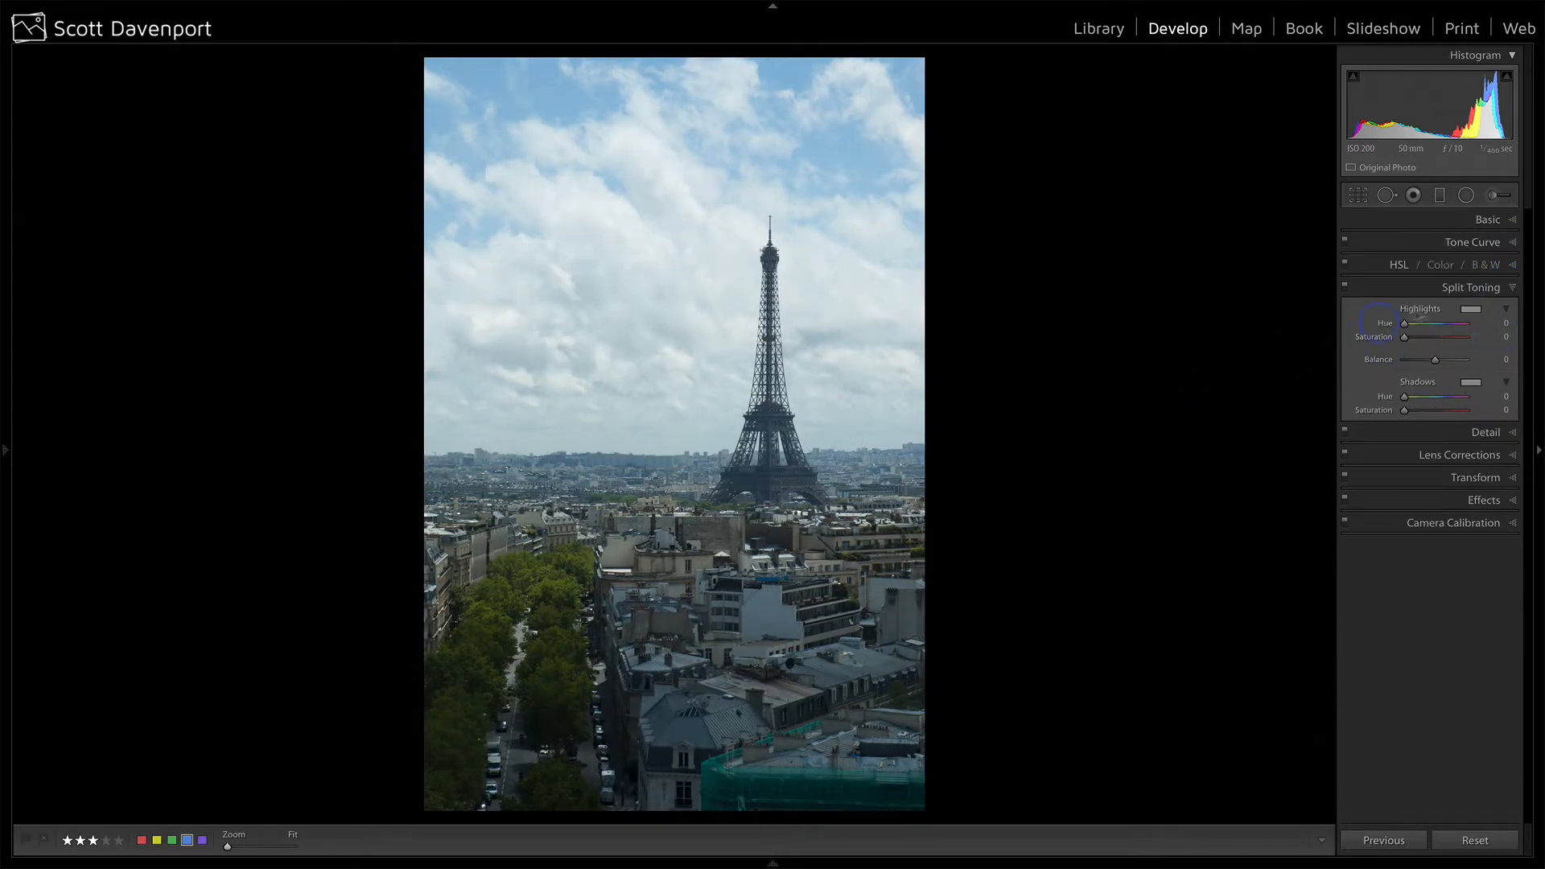
Apply Auto white balance in the basic adjustments, and cool the temperature to 5,523
click(1511, 222)
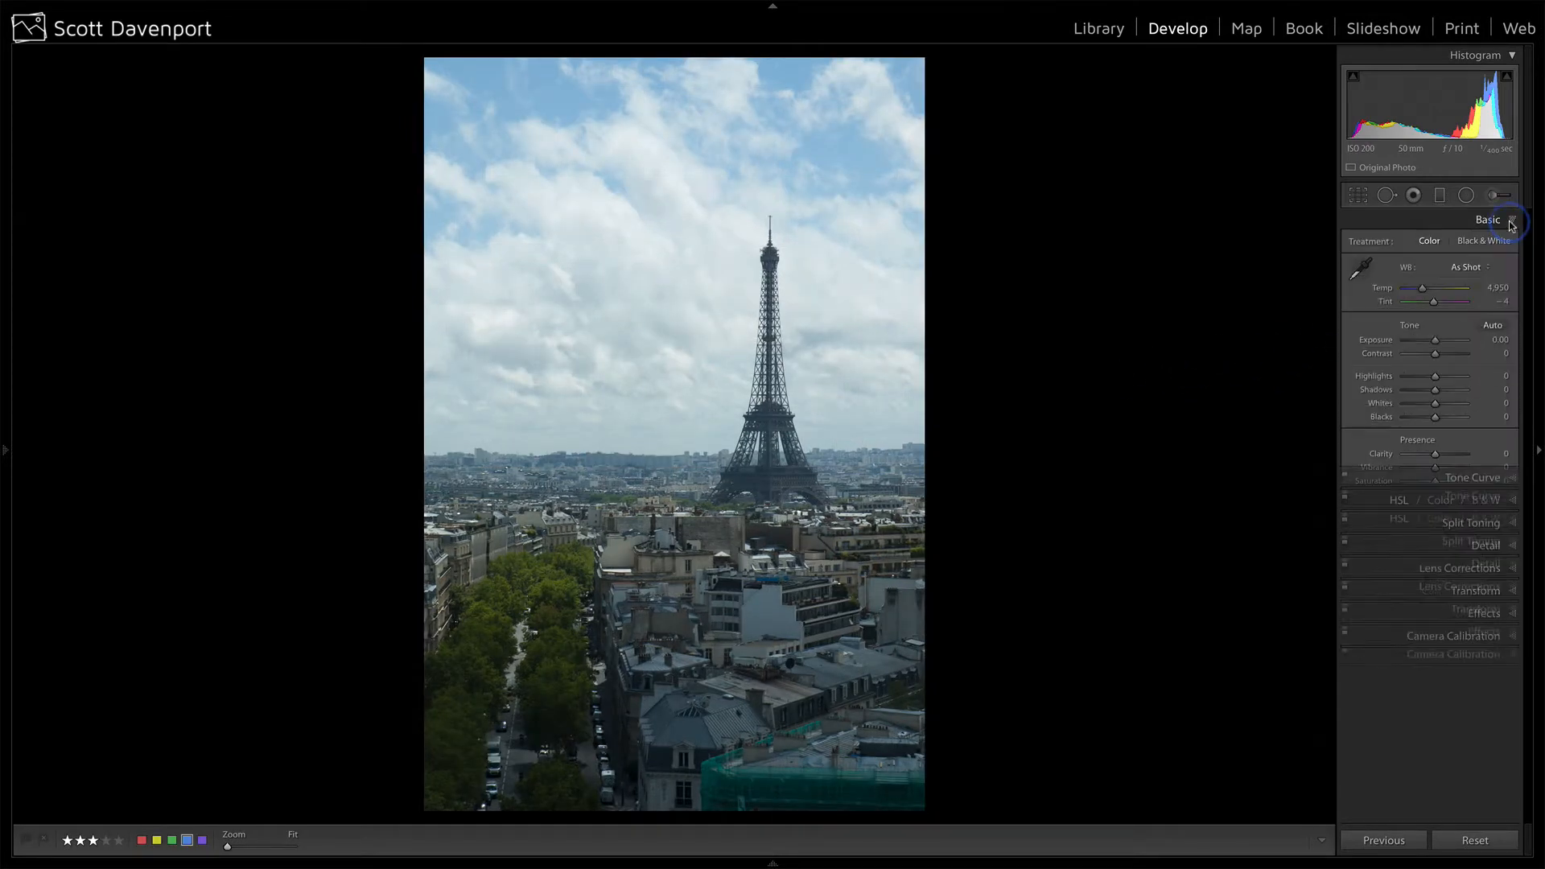
click(1471, 269)
click(1477, 278)
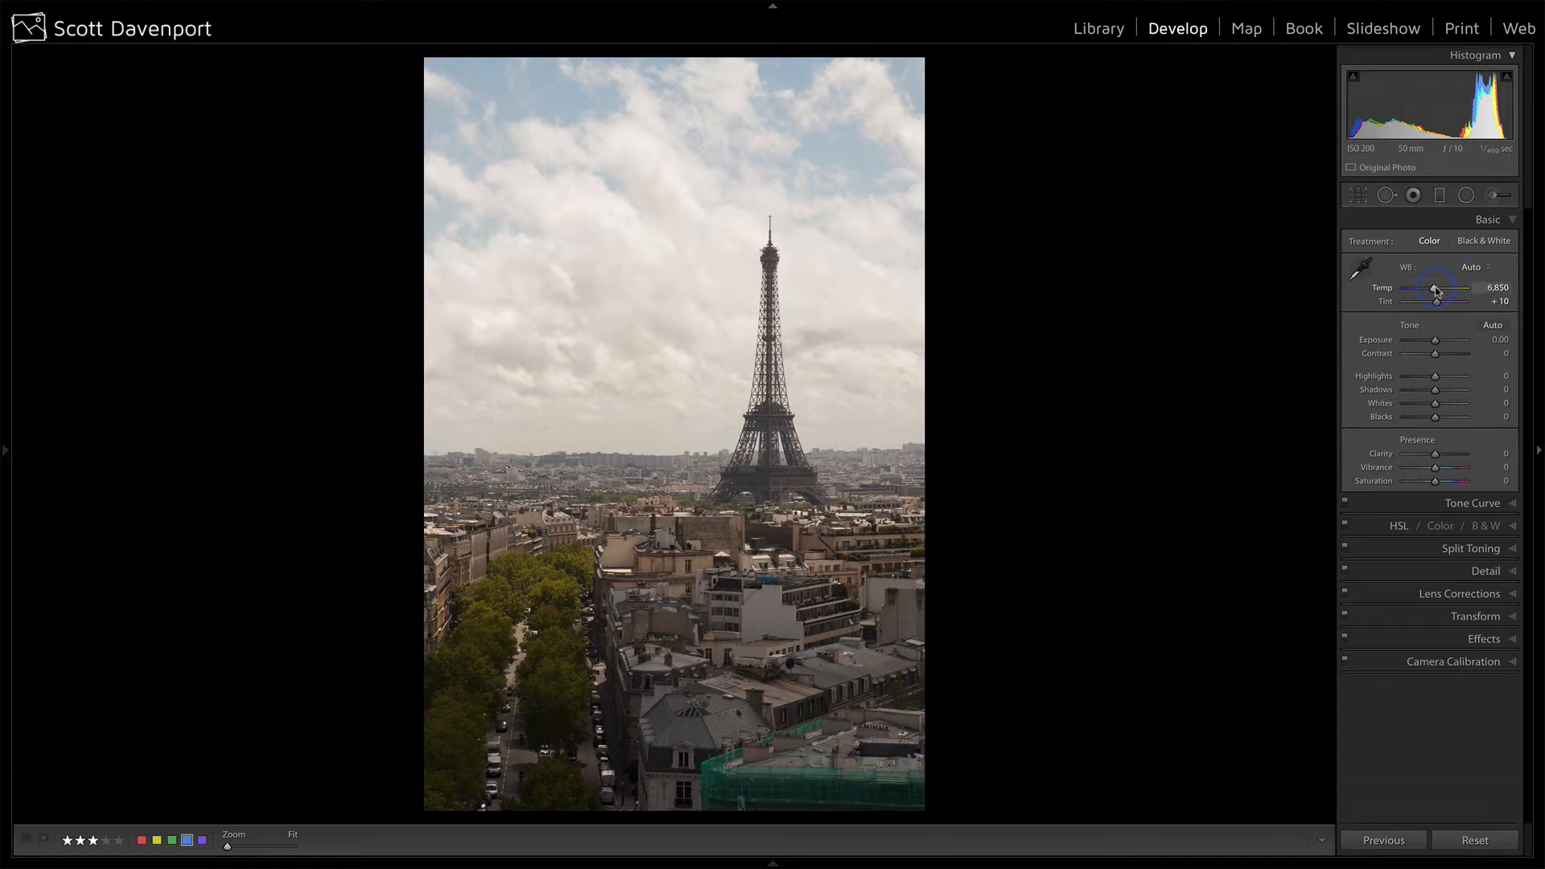
drag(1433, 289, 1426, 290)
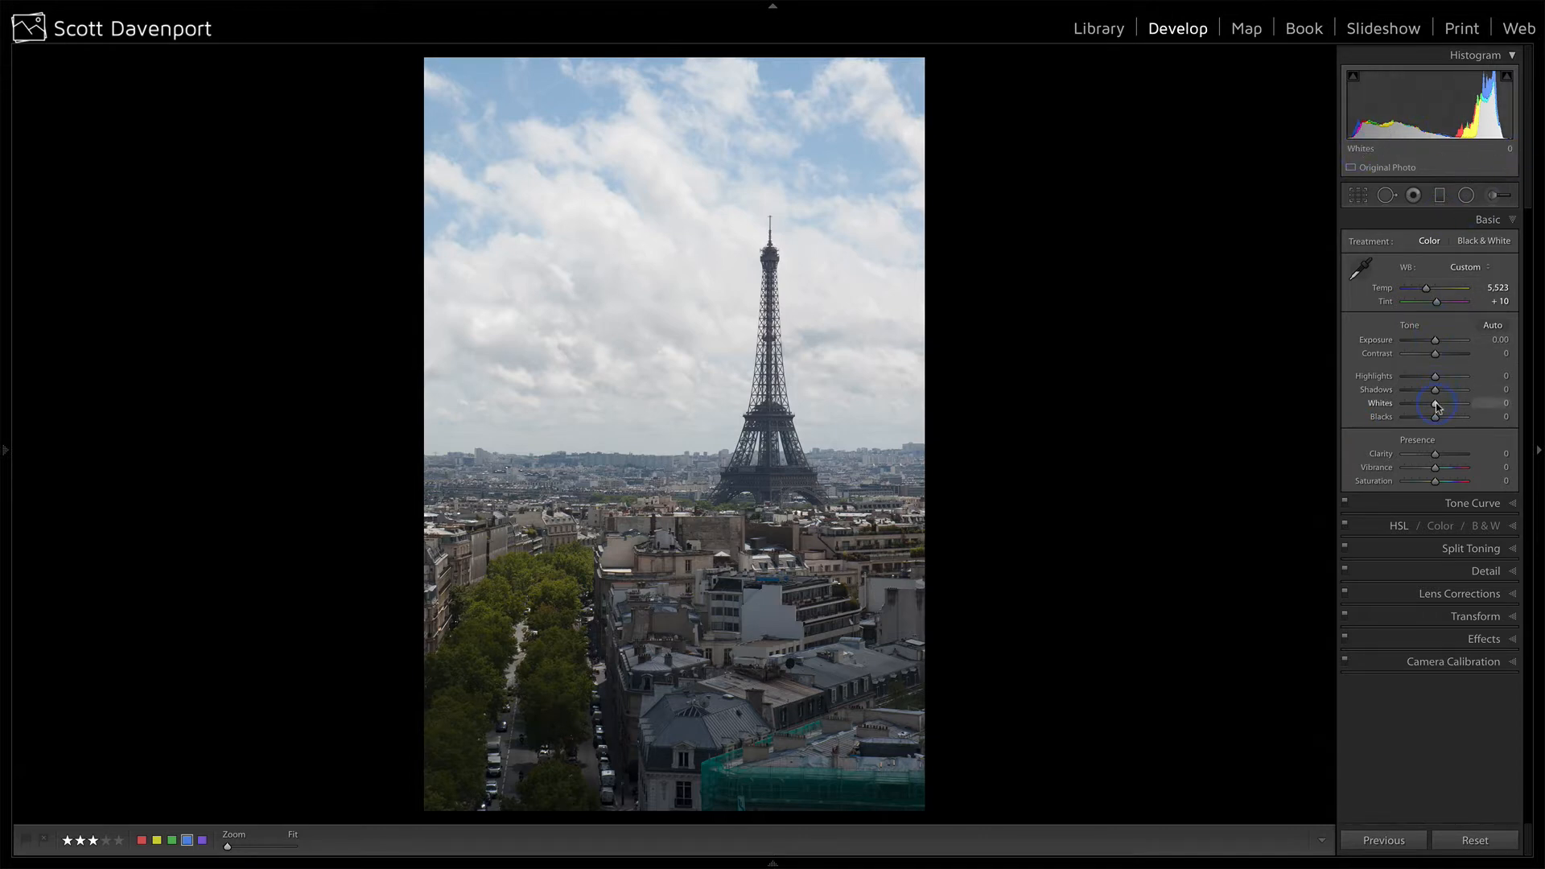
Set the photo's Whites to +7, Blacks to +1, Shadows to +10 and Highlights to −83
mouse_move(1437, 407)
mouse_down()
mouse_move(1429, 420)
mouse_move(1438, 392)
mouse_up()
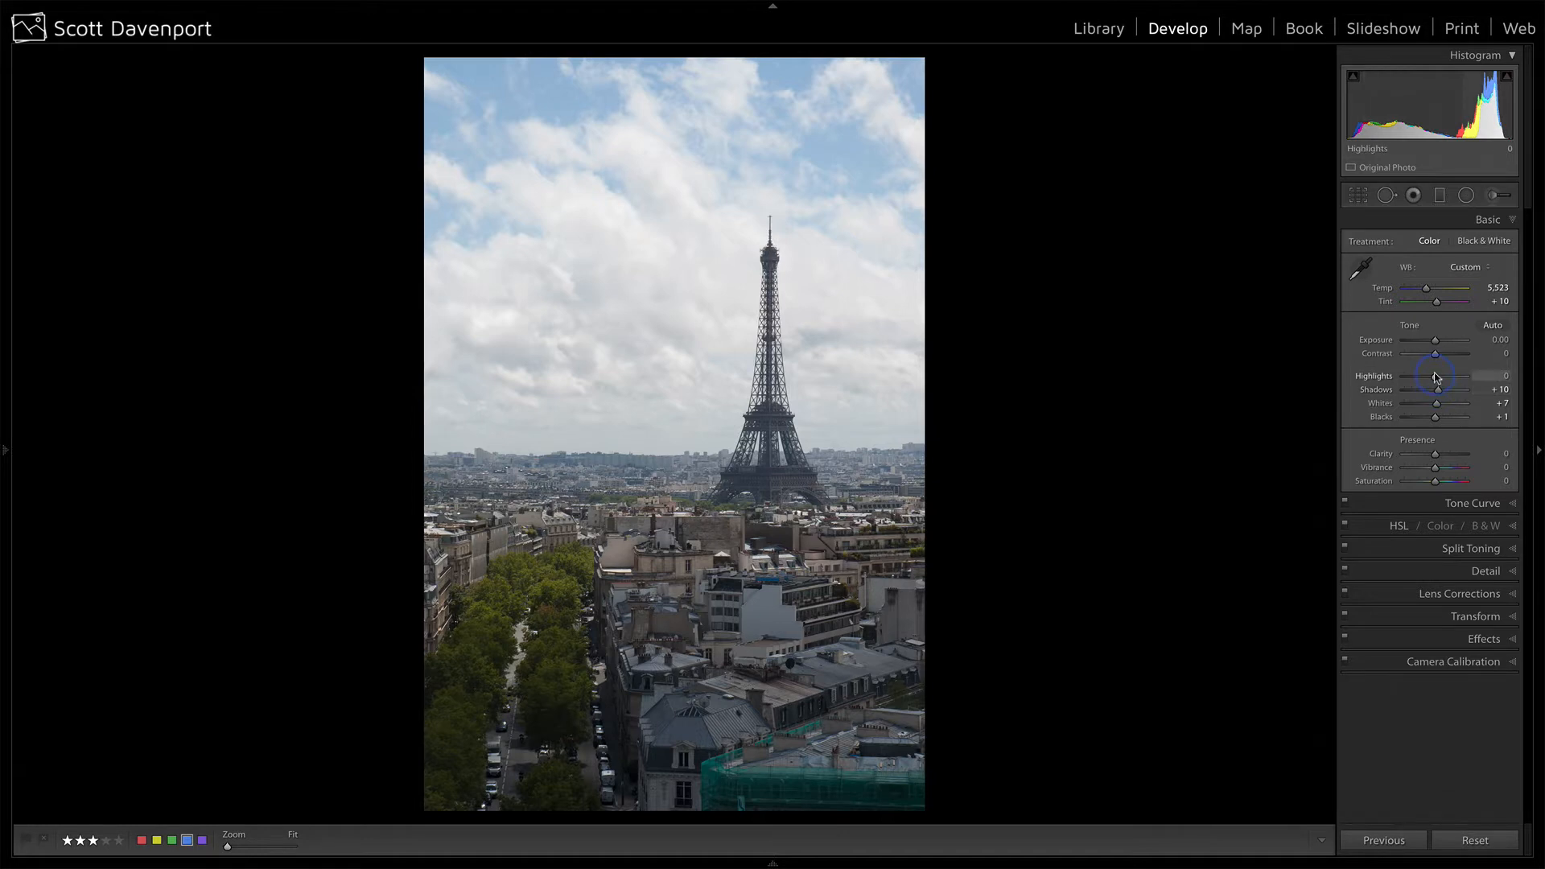
drag(1436, 377, 1410, 379)
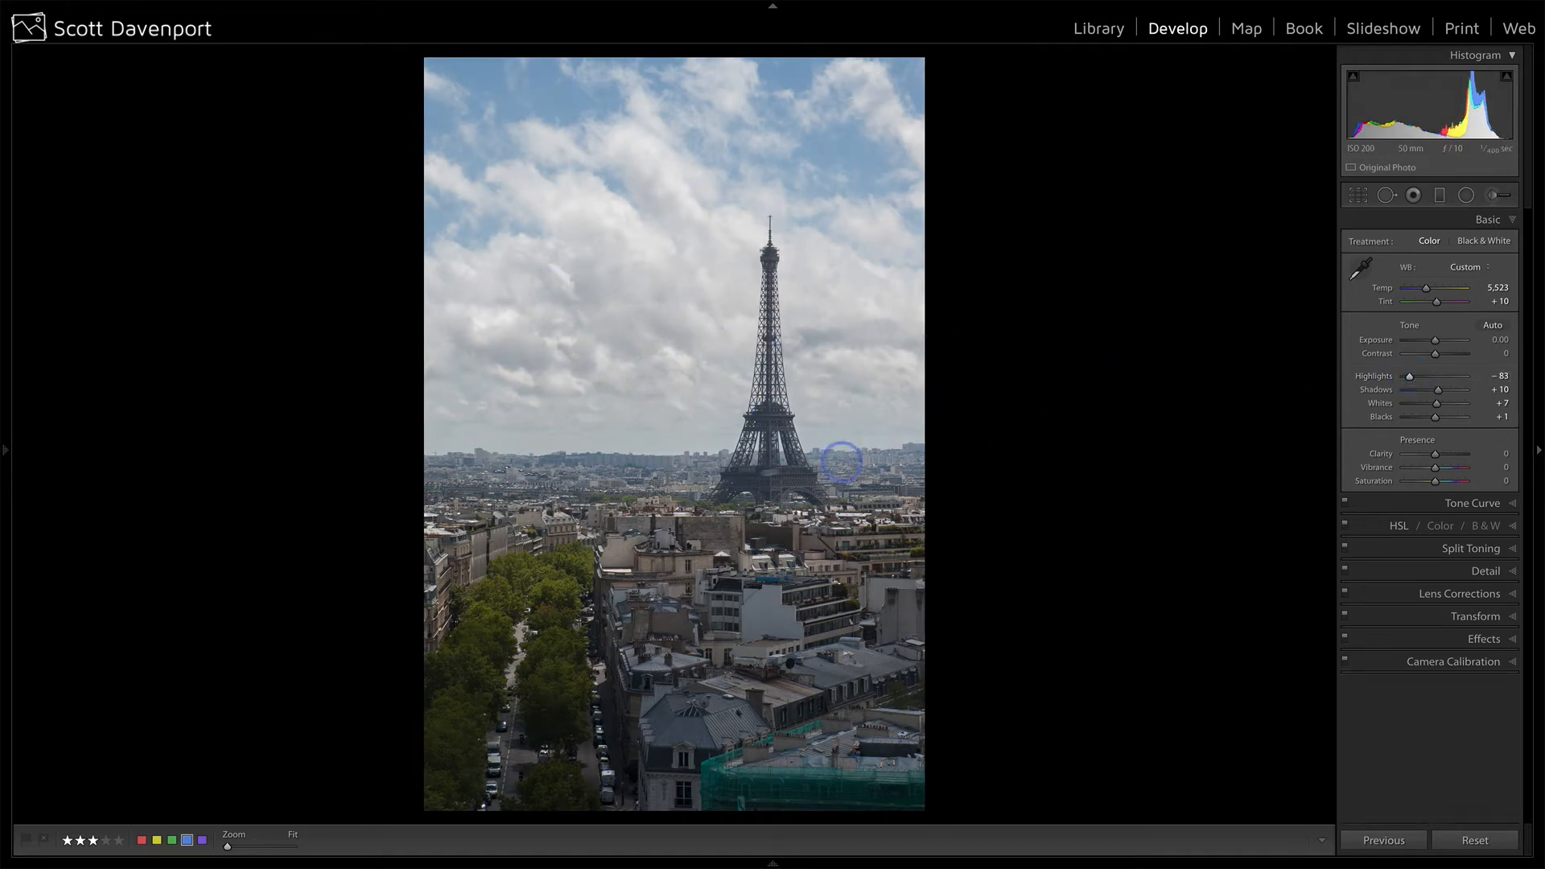
click(934, 465)
Set Clarity to +20, Shadows to +24, Vibrance to +14 and Saturation to +15
drag(1435, 455, 1443, 459)
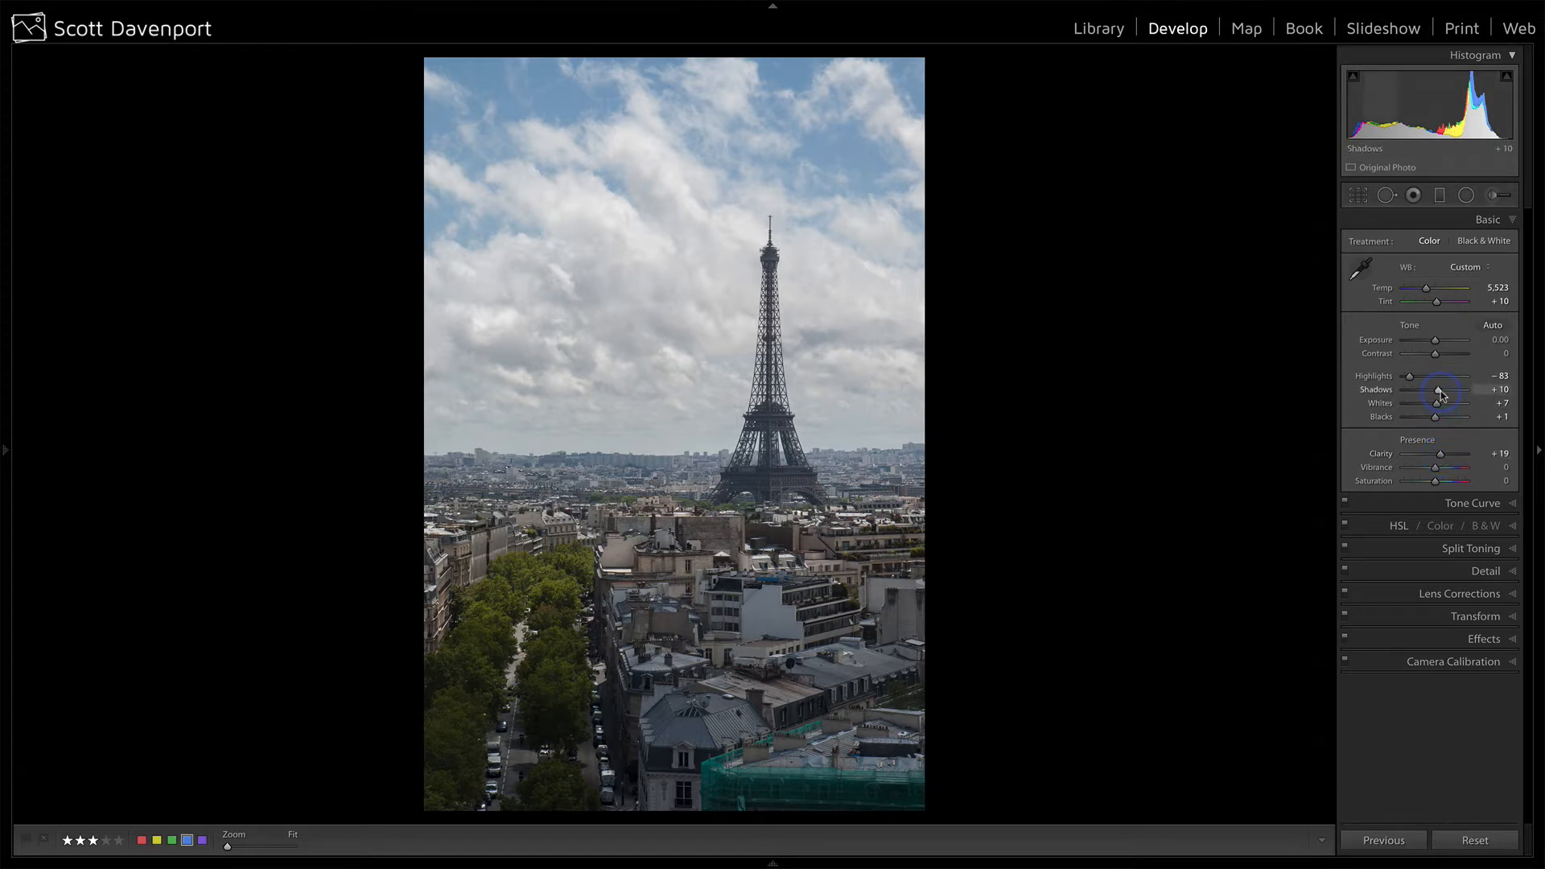
drag(1439, 392, 1443, 393)
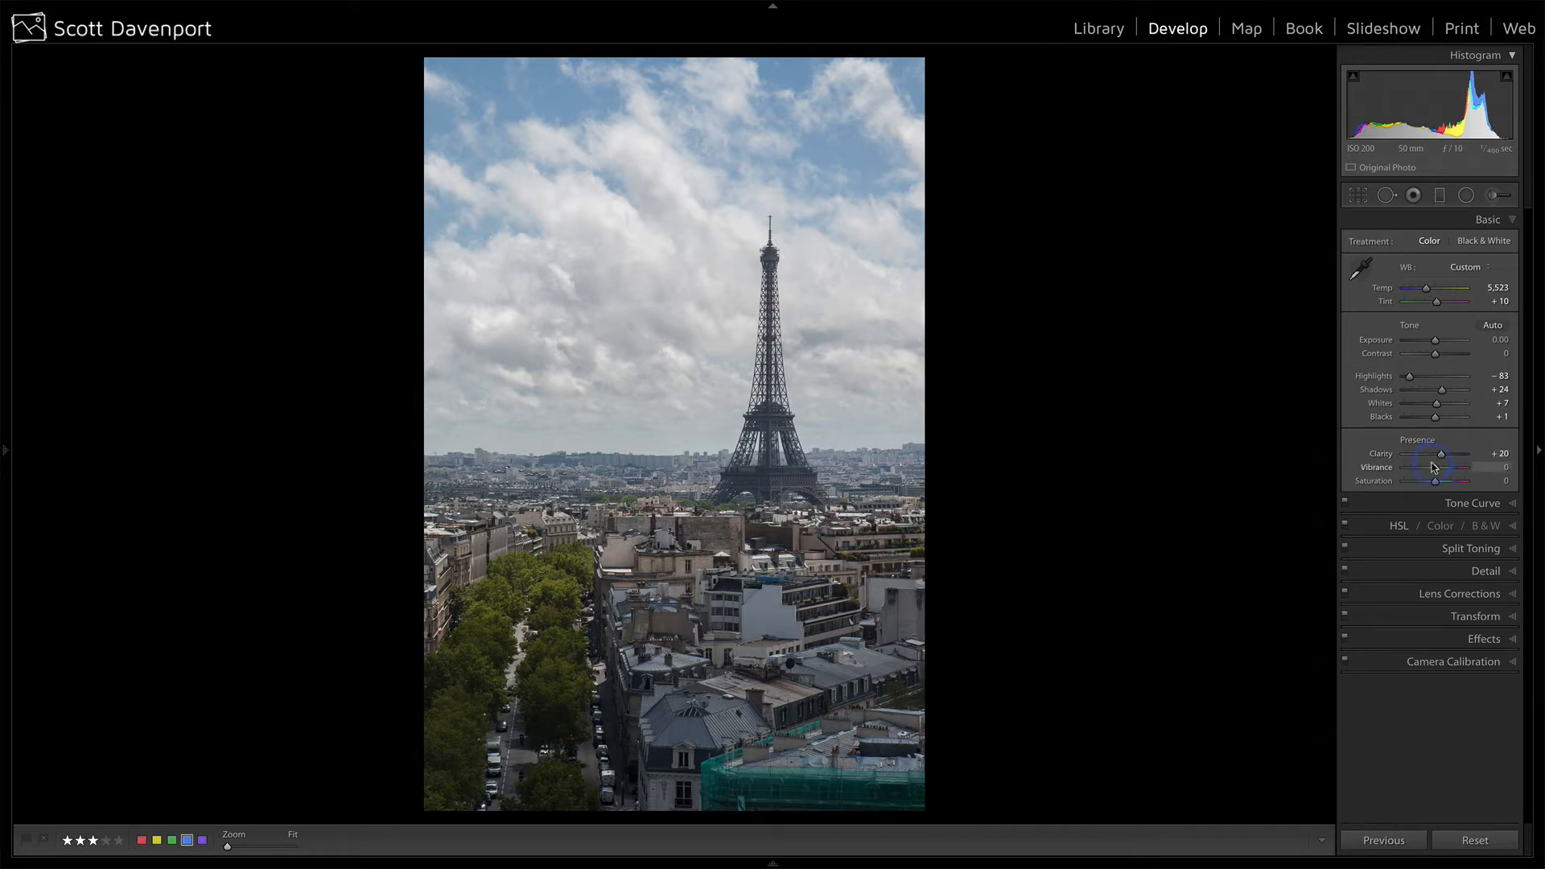
drag(1435, 469, 1440, 472)
drag(1436, 481, 1441, 484)
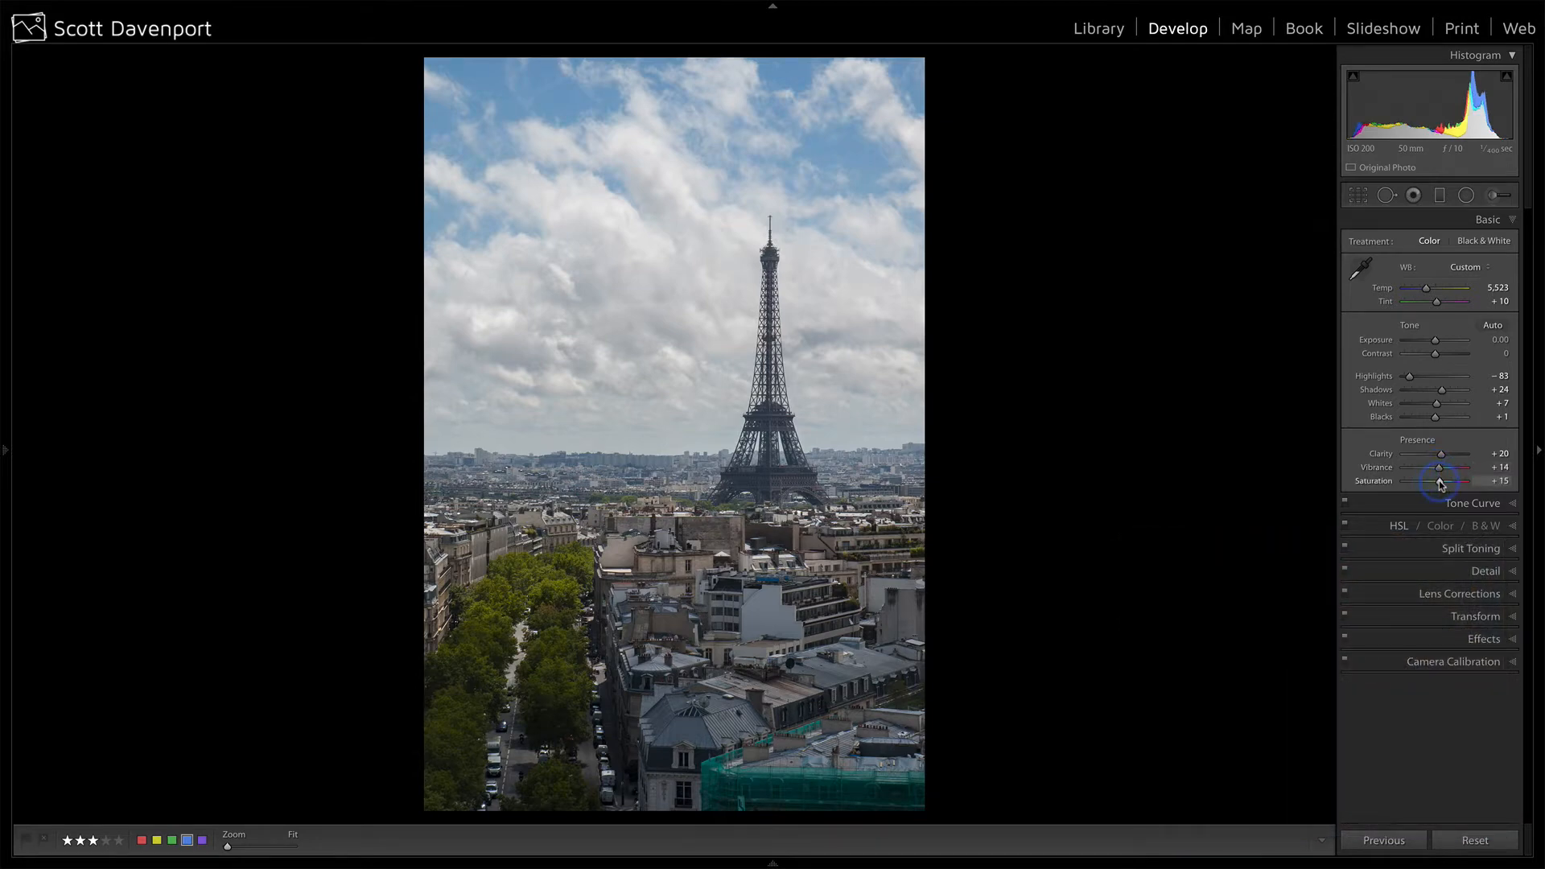
Compare the photo's black-and-white treatment with its color version to judge the tonal contrast
key(v)
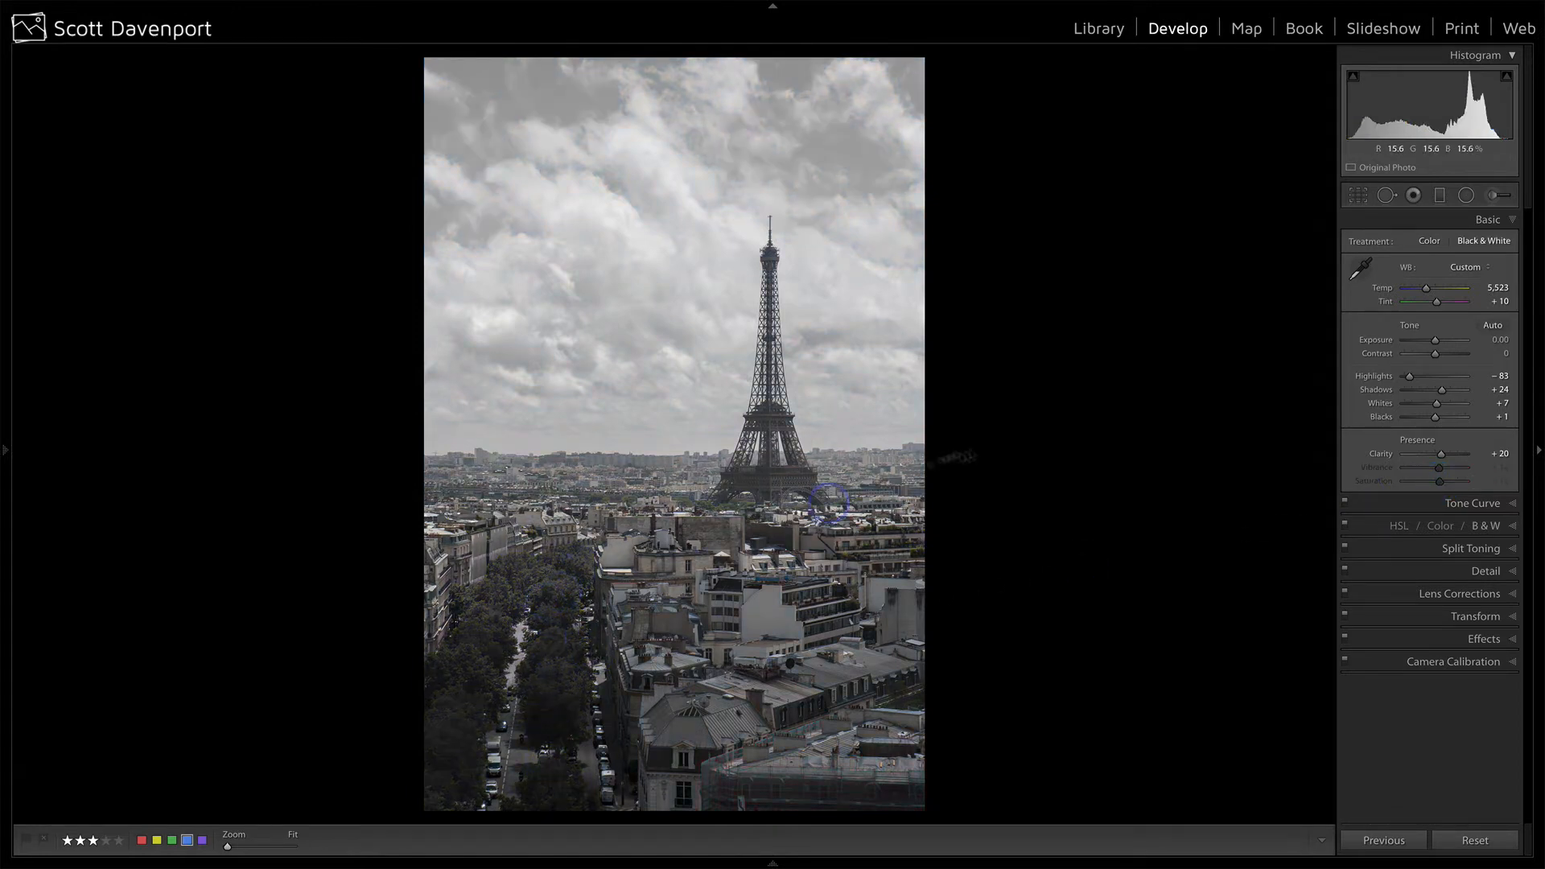
key(v)
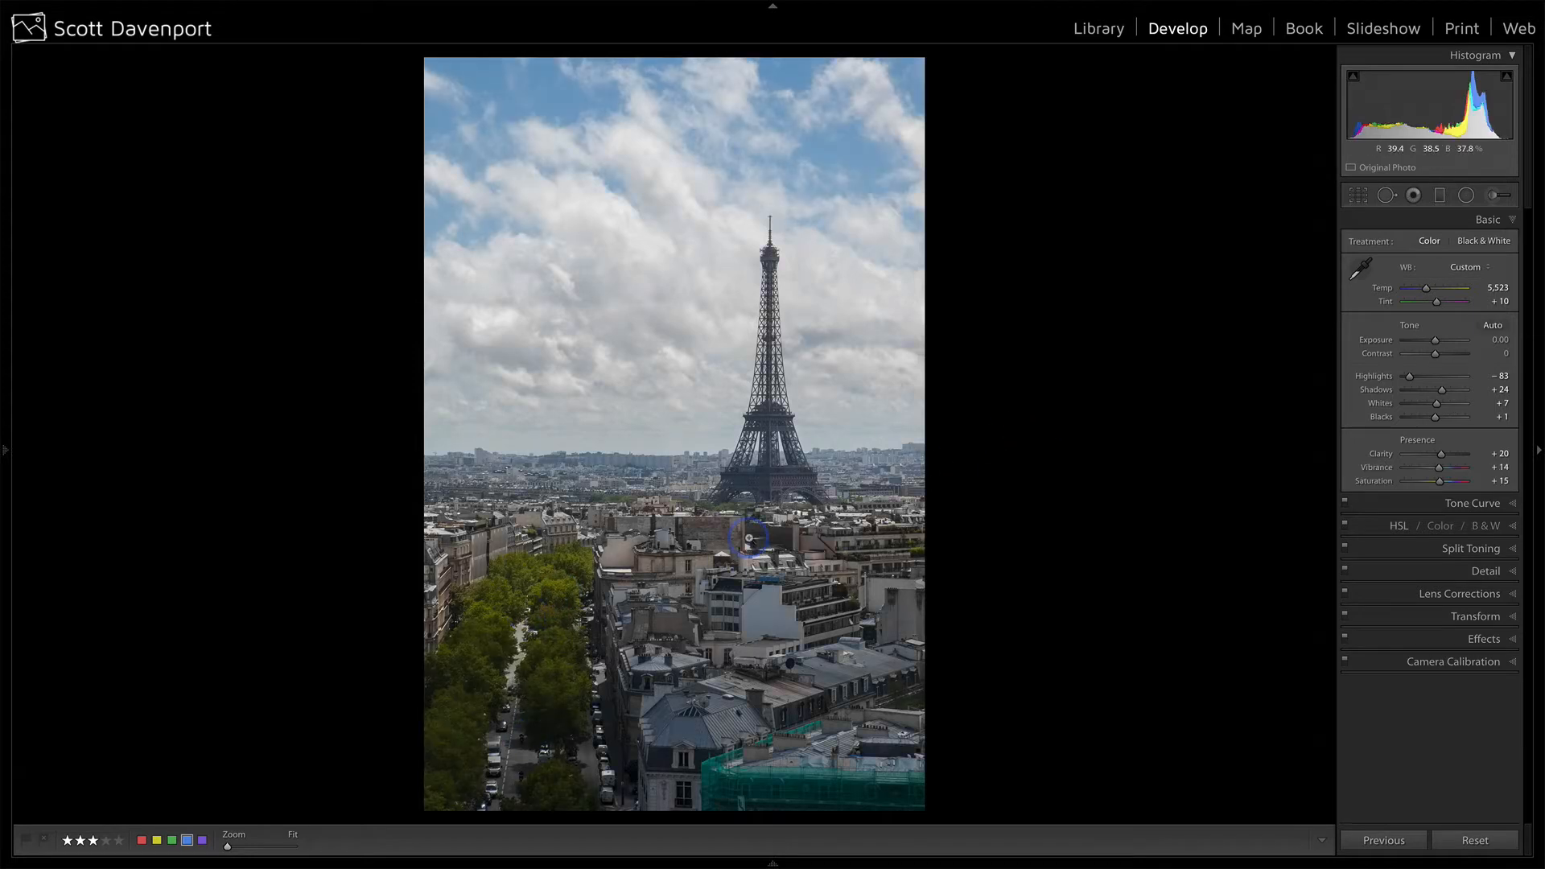
key(v)
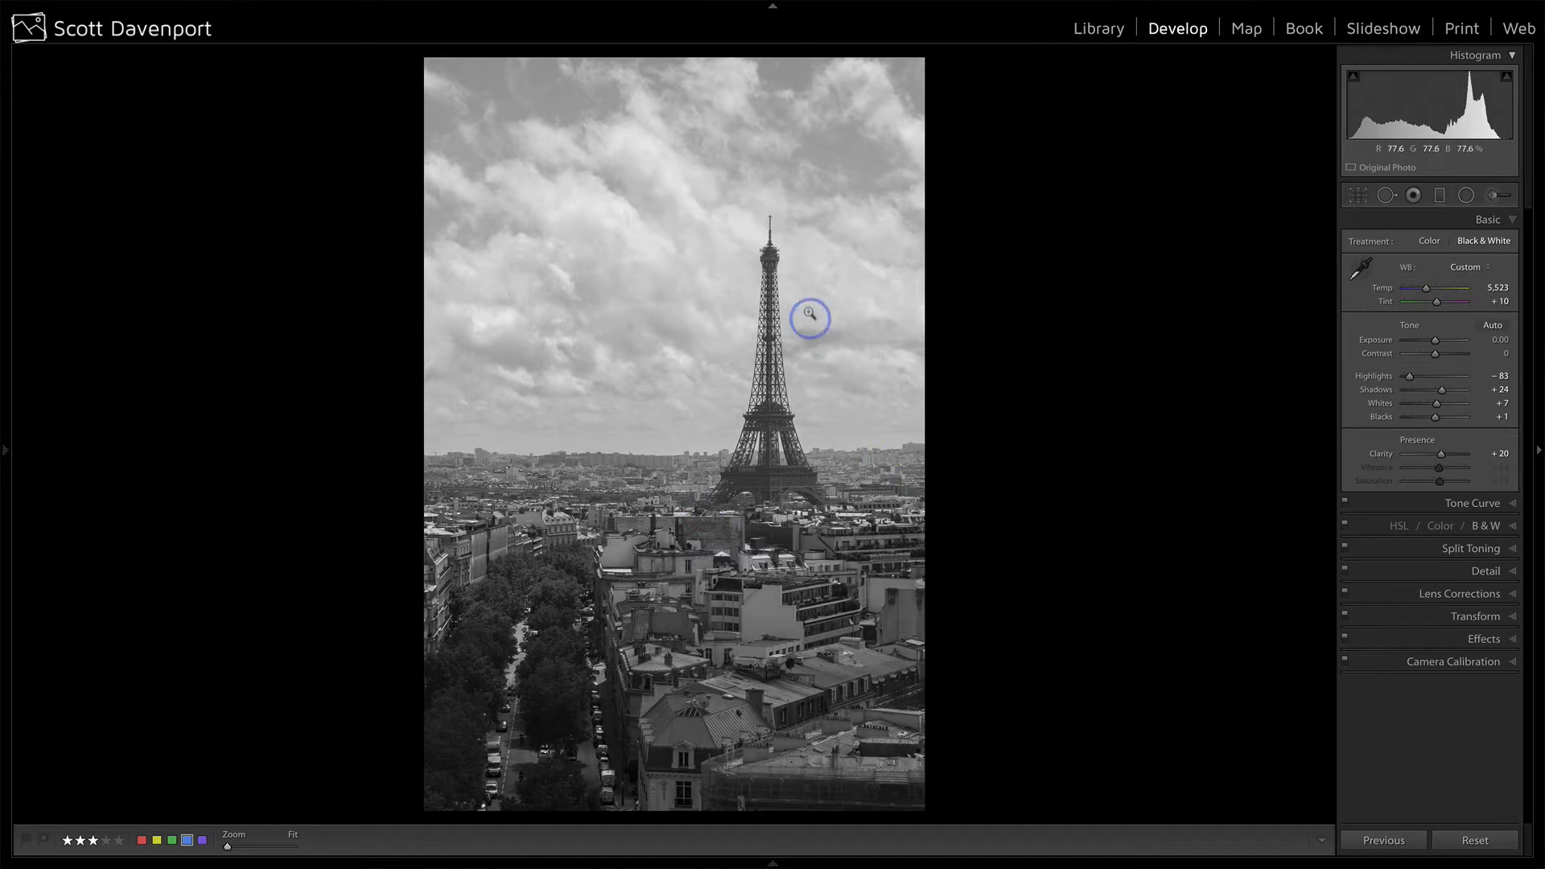
key(v)
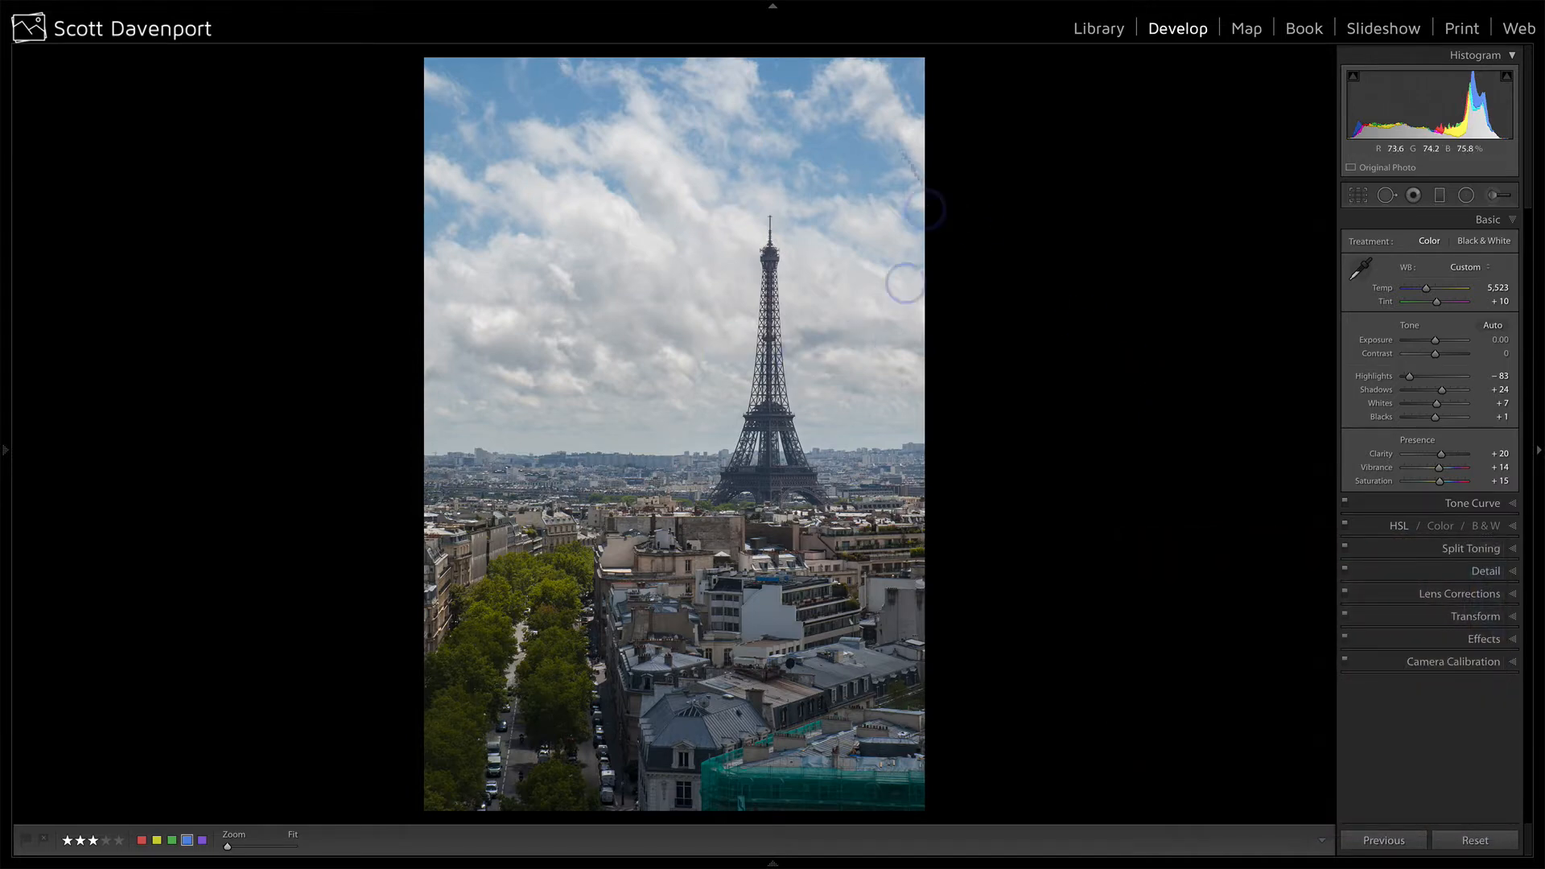
Add a graduated filter over the sky down to the skyline with Dehaze 15, Shadows −32 and neutral Temp
click(1441, 196)
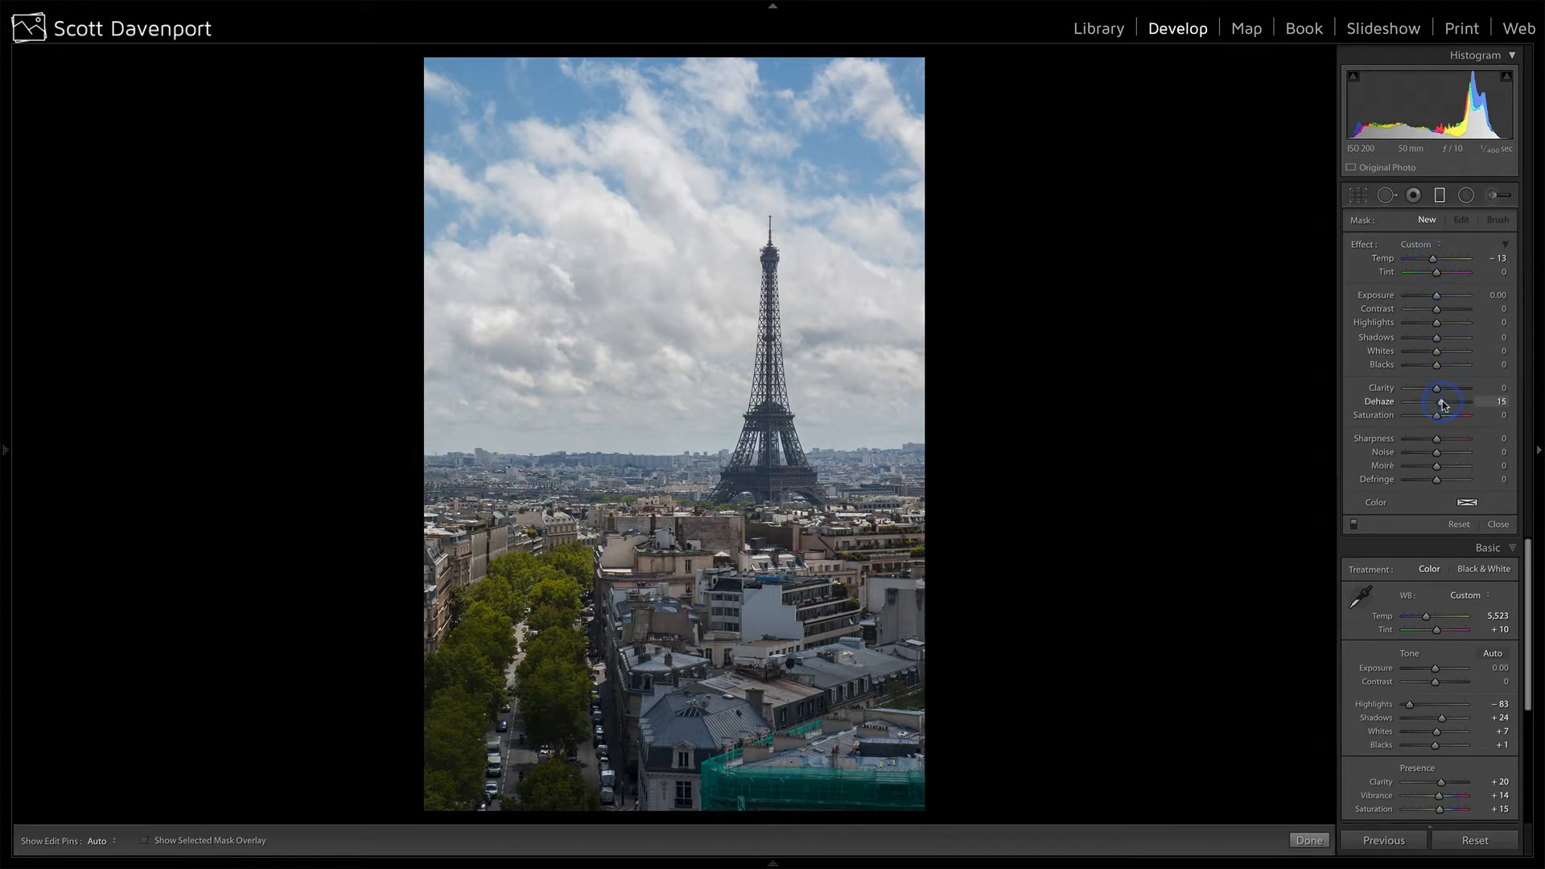
mouse_move(659, 441)
mouse_down()
mouse_move(659, 479)
mouse_move(659, 416)
mouse_up()
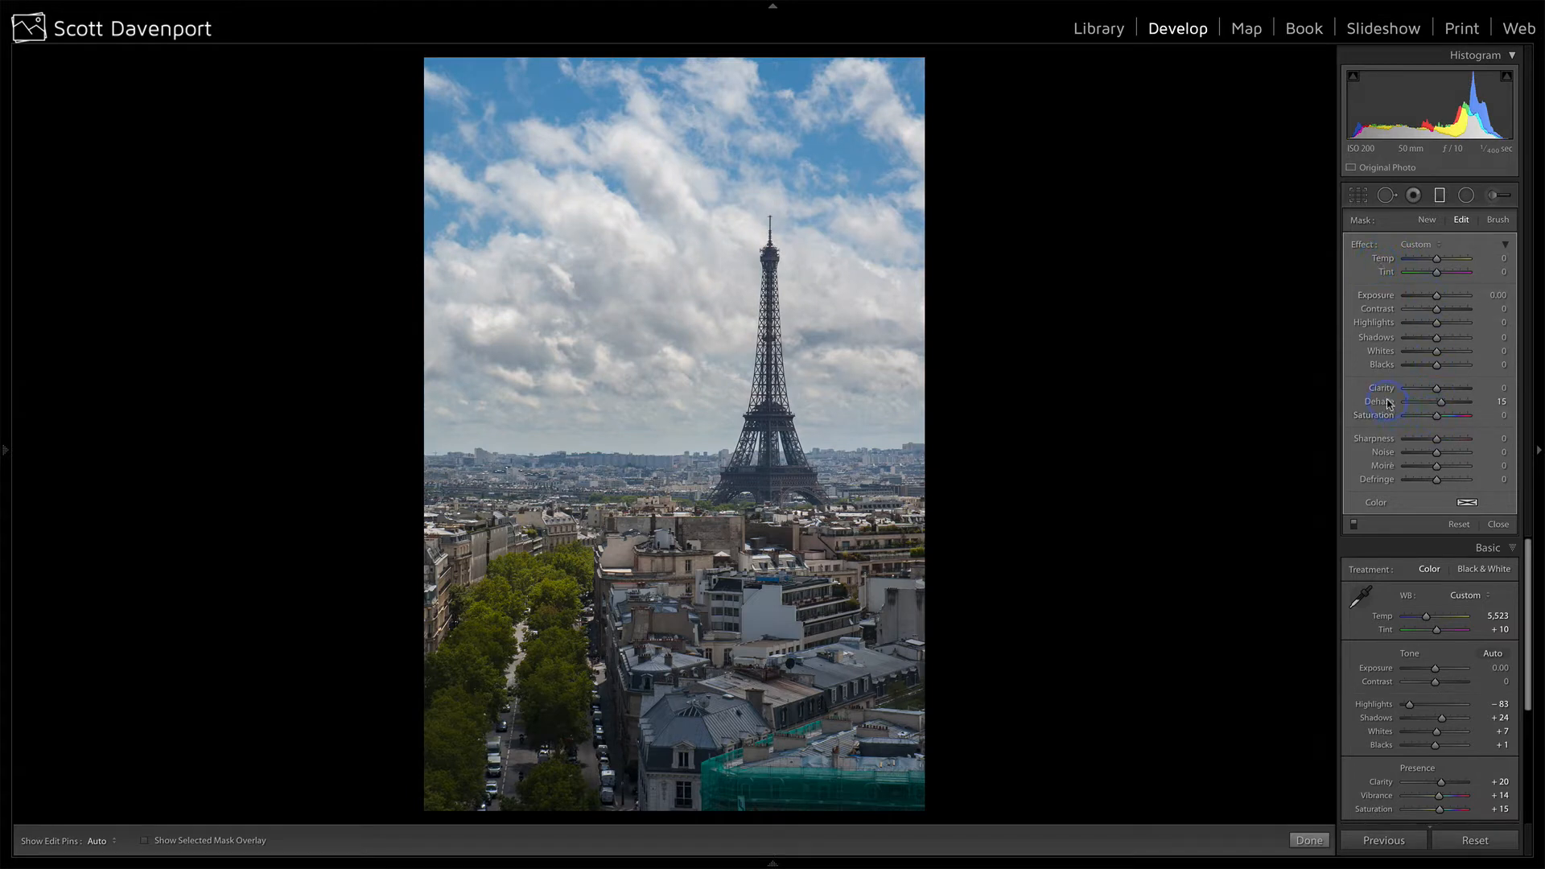
key(ctrl+z)
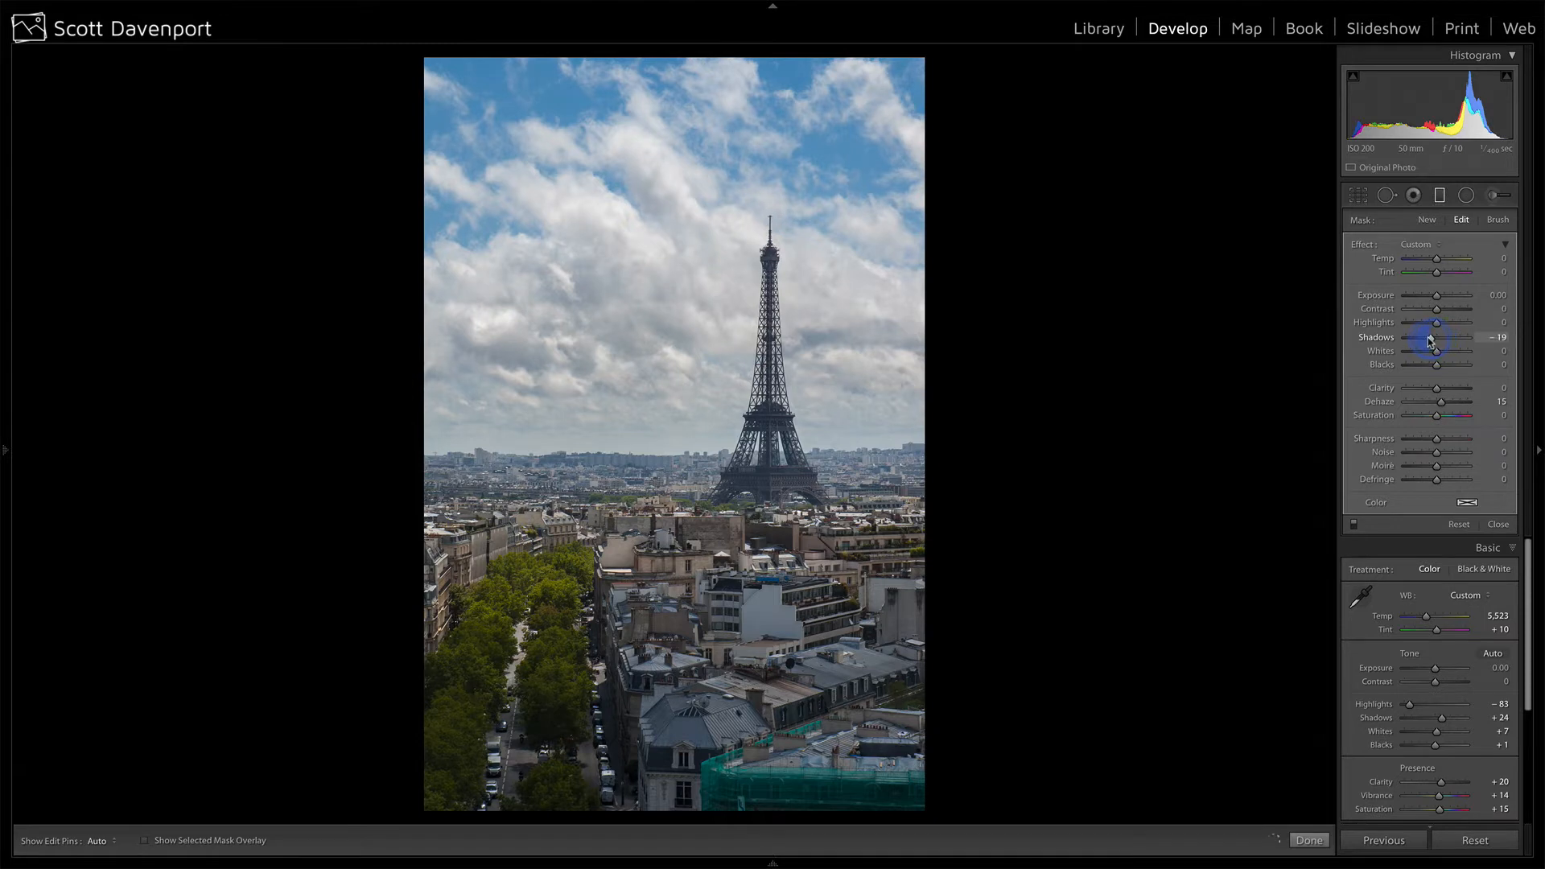
drag(1429, 339, 1411, 339)
drag(1427, 342, 1426, 342)
drag(661, 446, 664, 492)
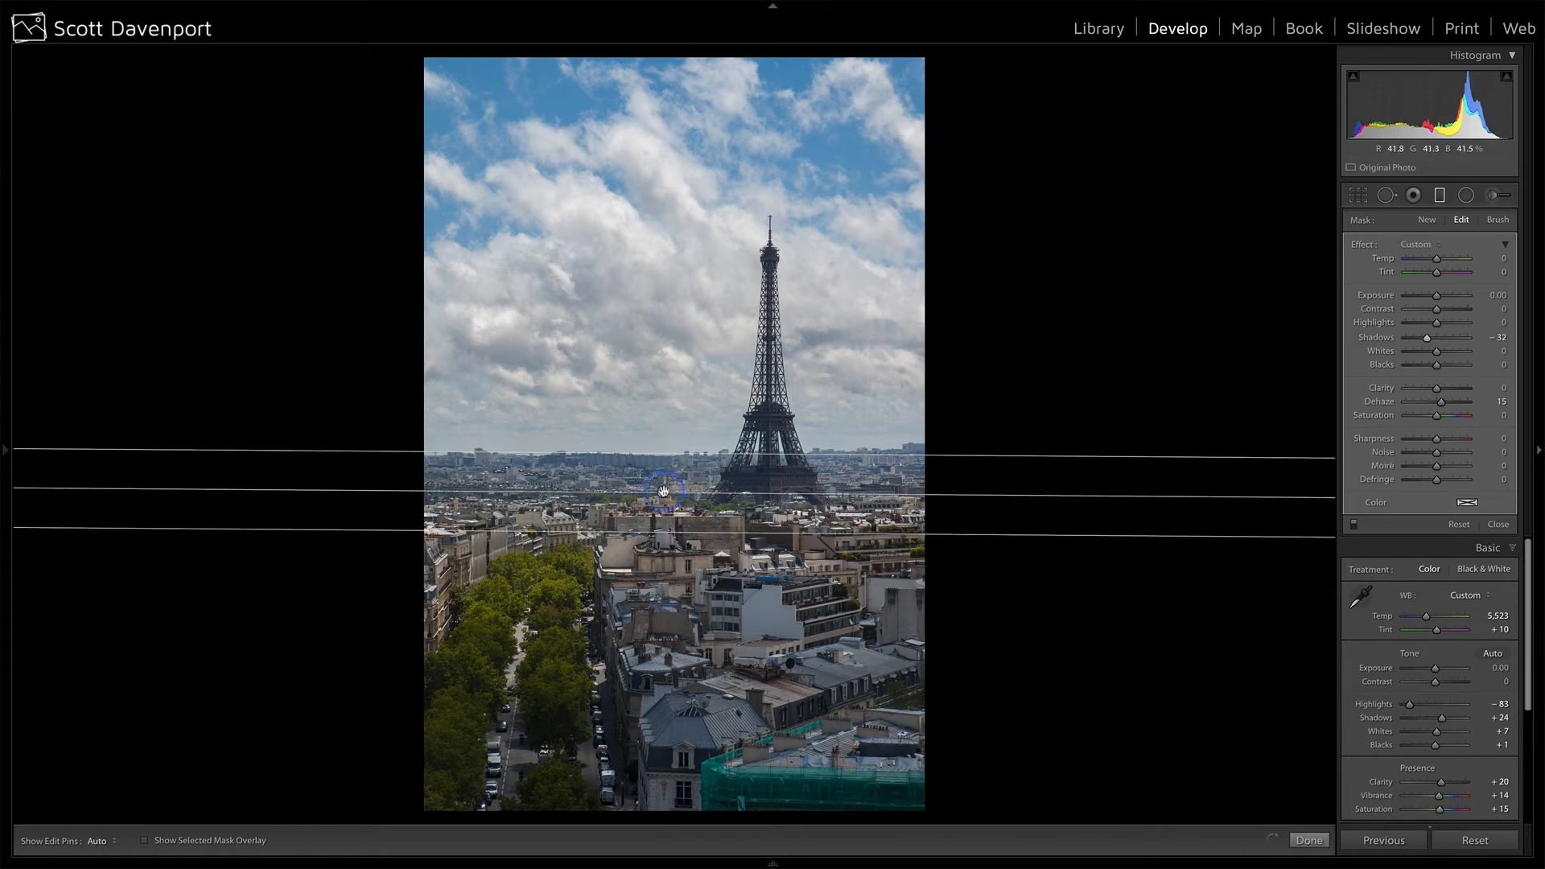
Erase the graduated filter's mask from the distant city on both sides of the tower's base
click(1498, 221)
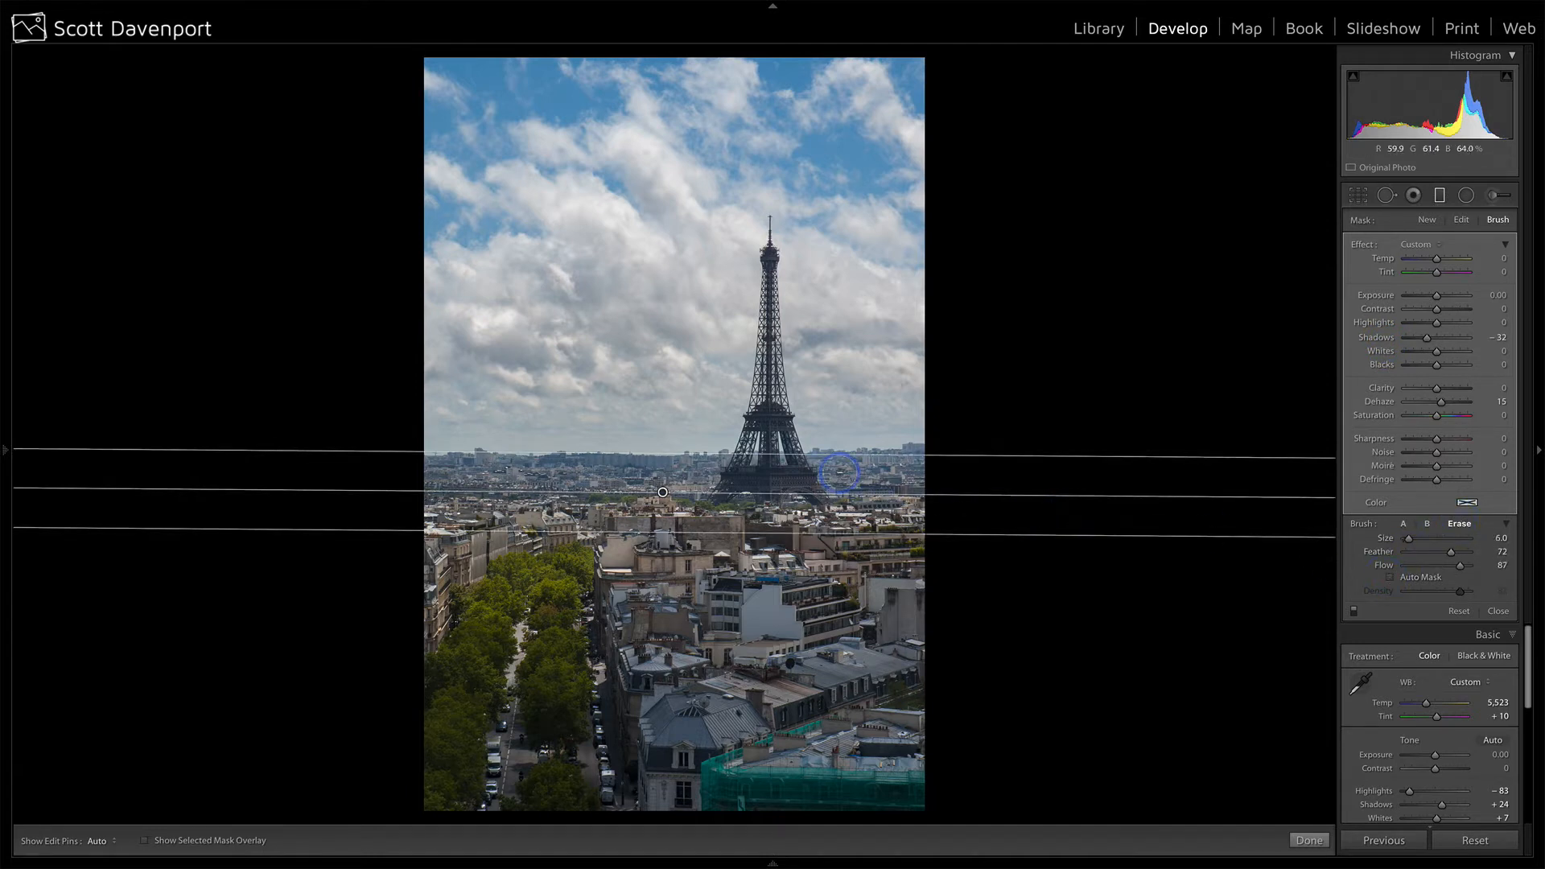
key(h)
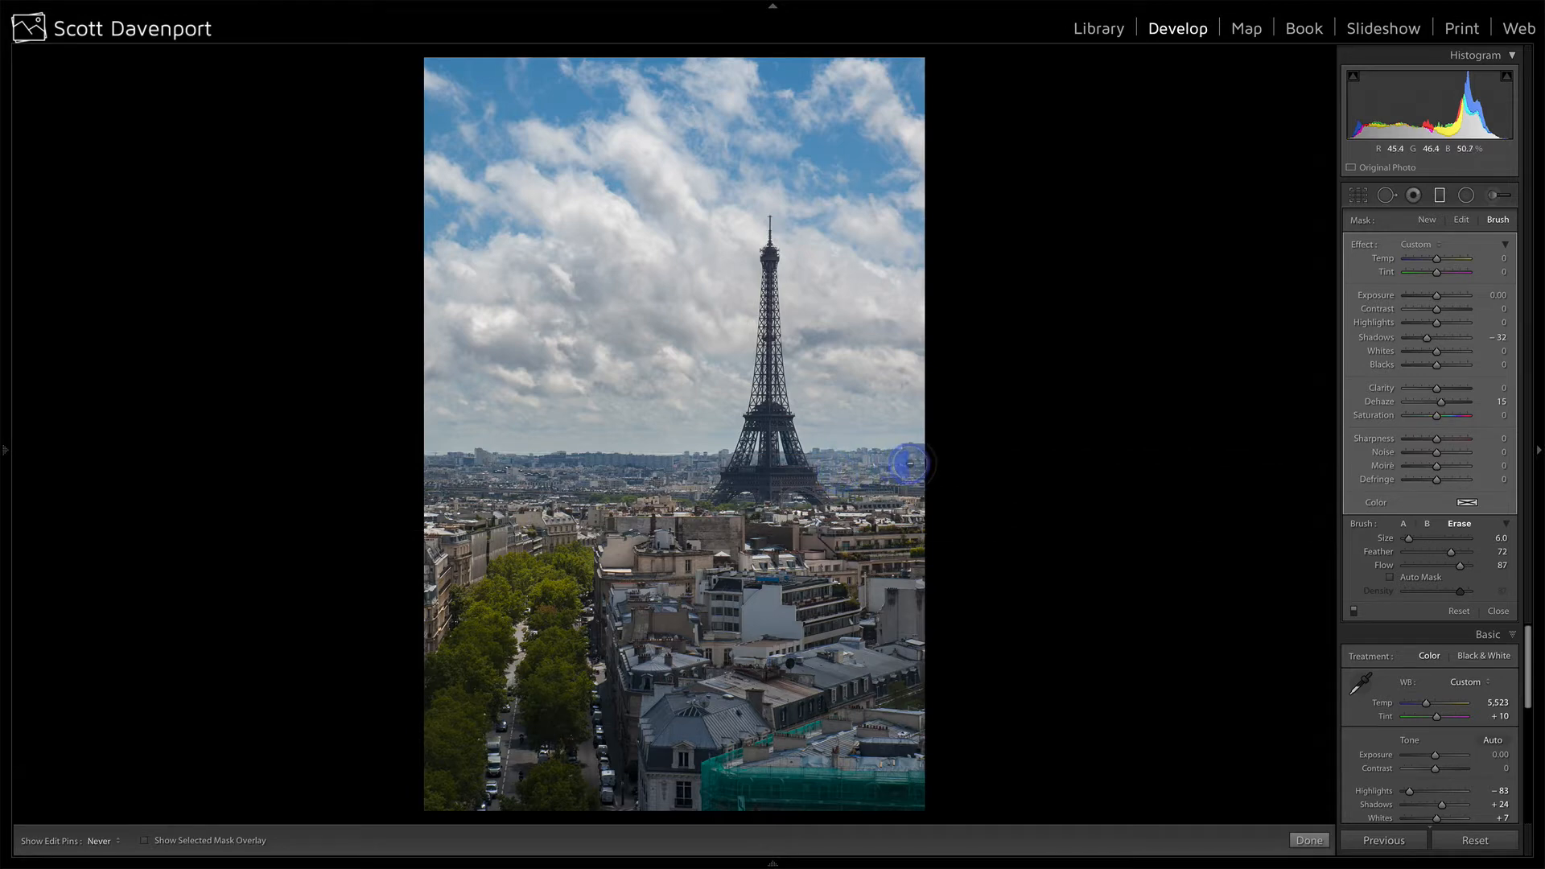
key(h)
key(h)
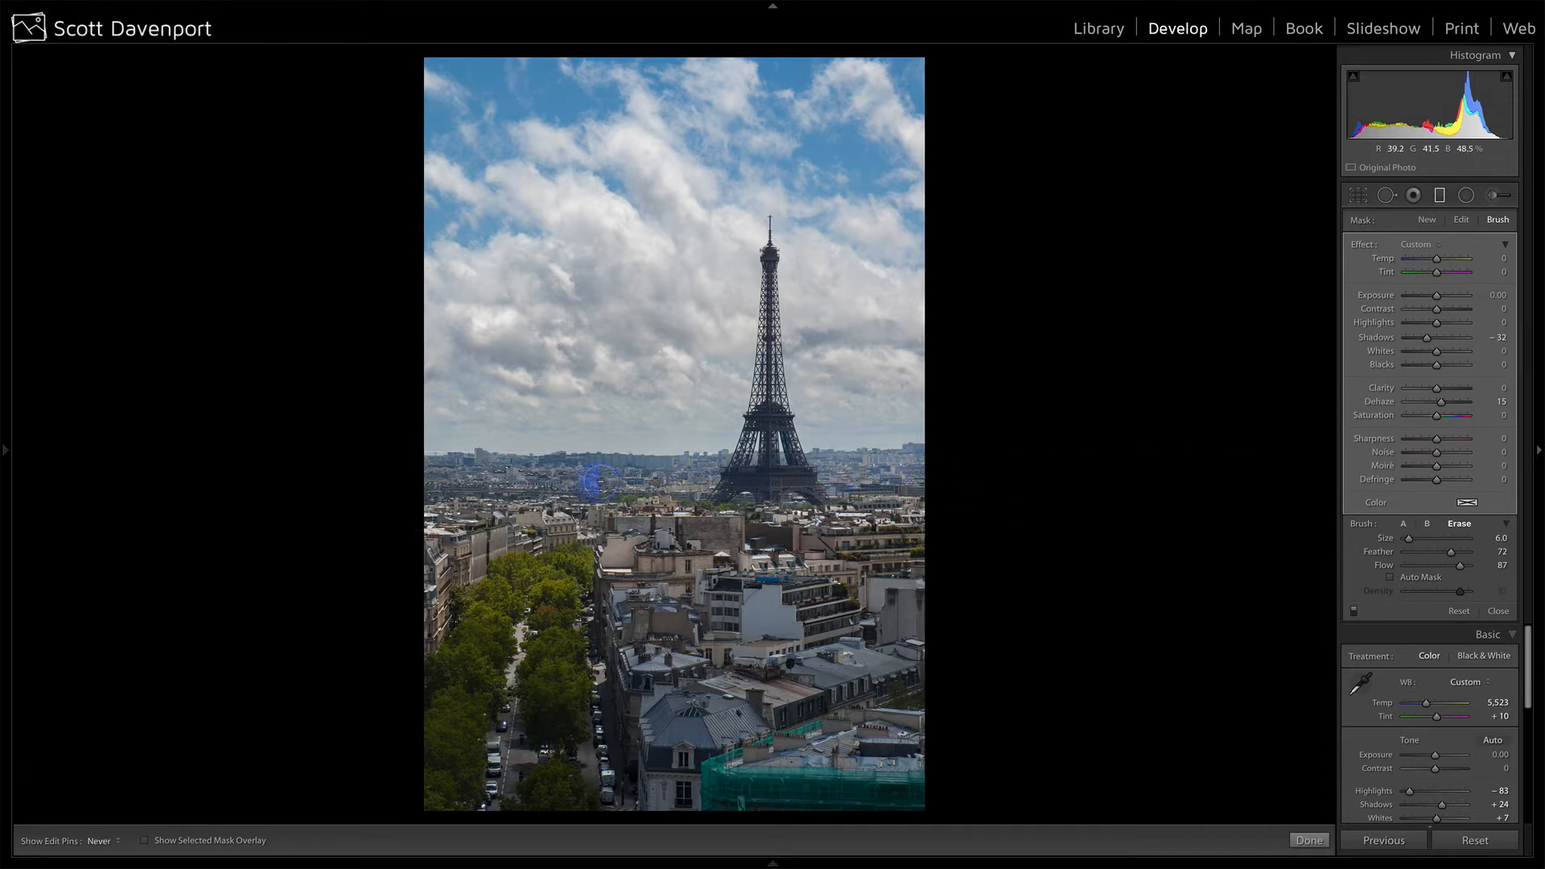
key(h)
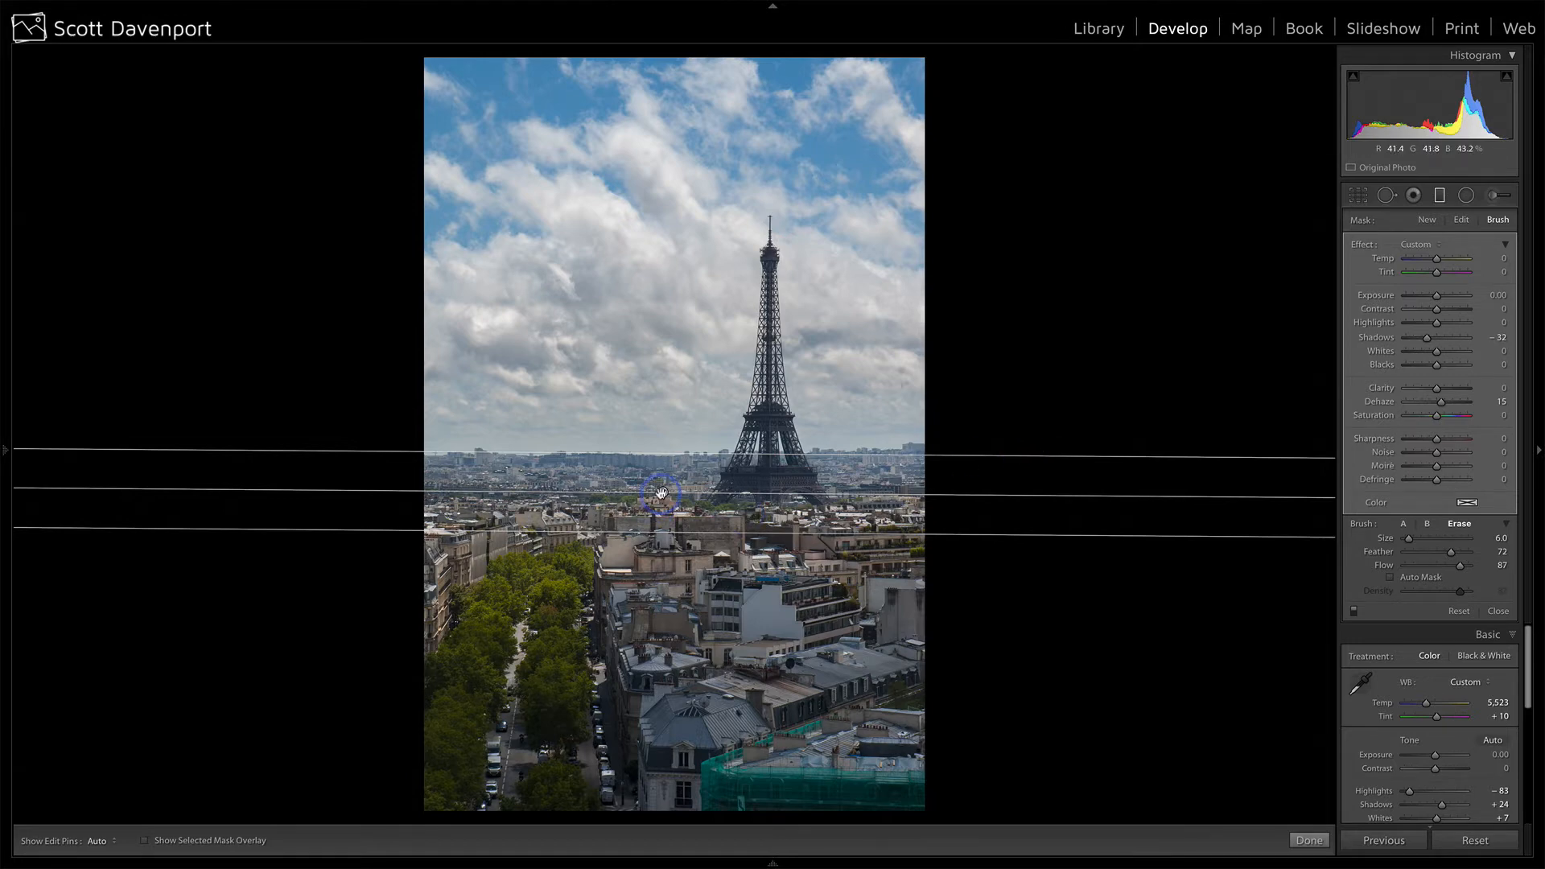
mouse_move(660, 492)
key(h)
key(h)
Using the mask overlay as a guide, erase leftover mask from the city beside the tower, reducing the brush size to 2.0, and close the filter
click(146, 840)
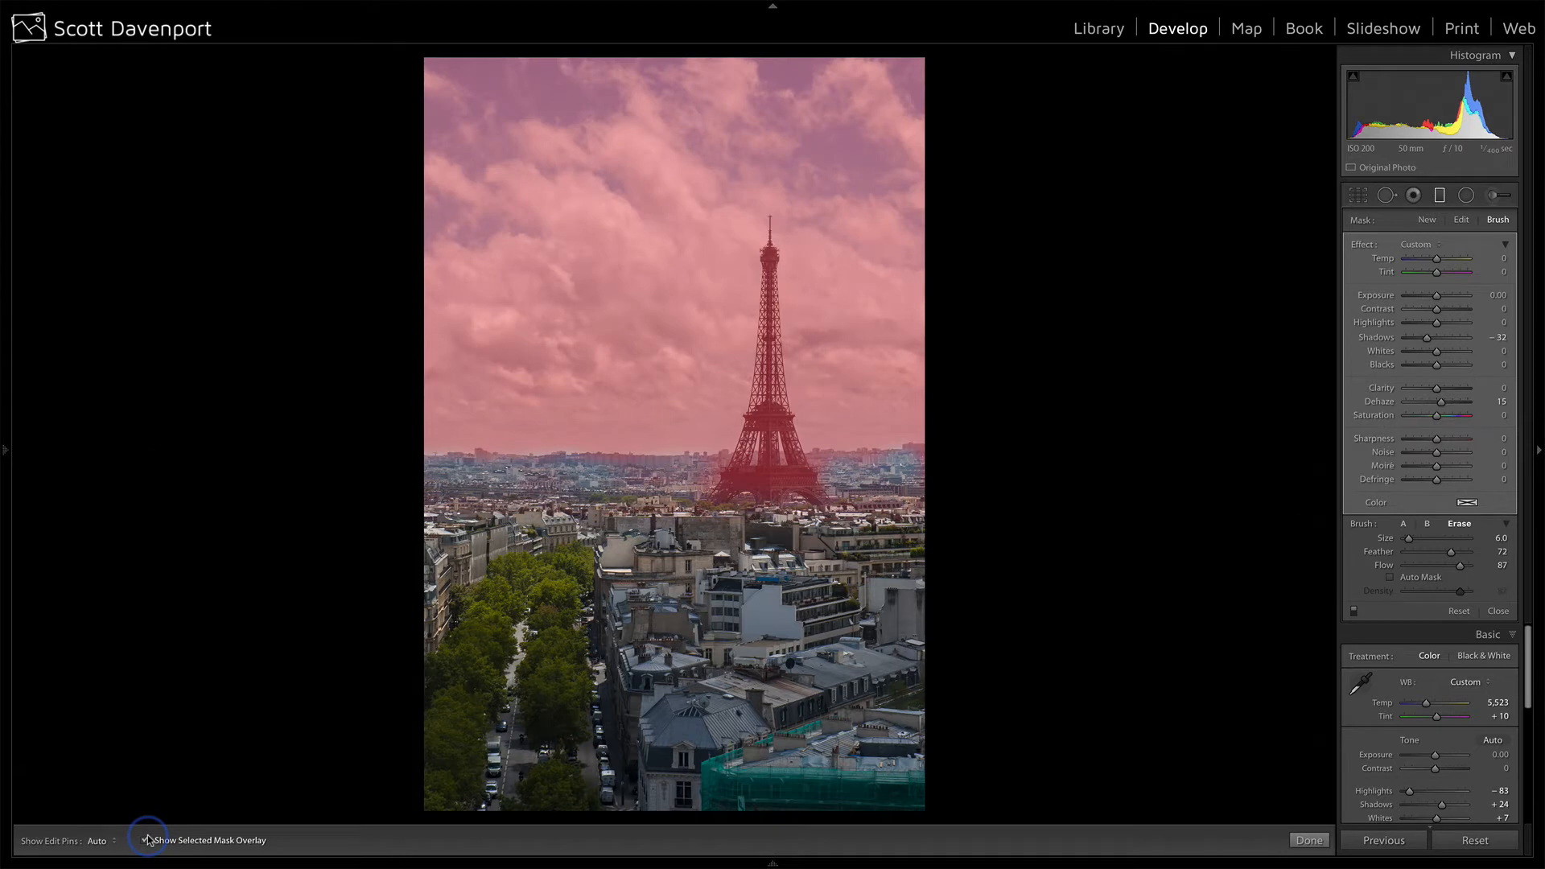
mouse_move(877, 507)
mouse_down()
mouse_move(900, 471)
mouse_move(934, 492)
mouse_move(875, 506)
mouse_up()
key(h)
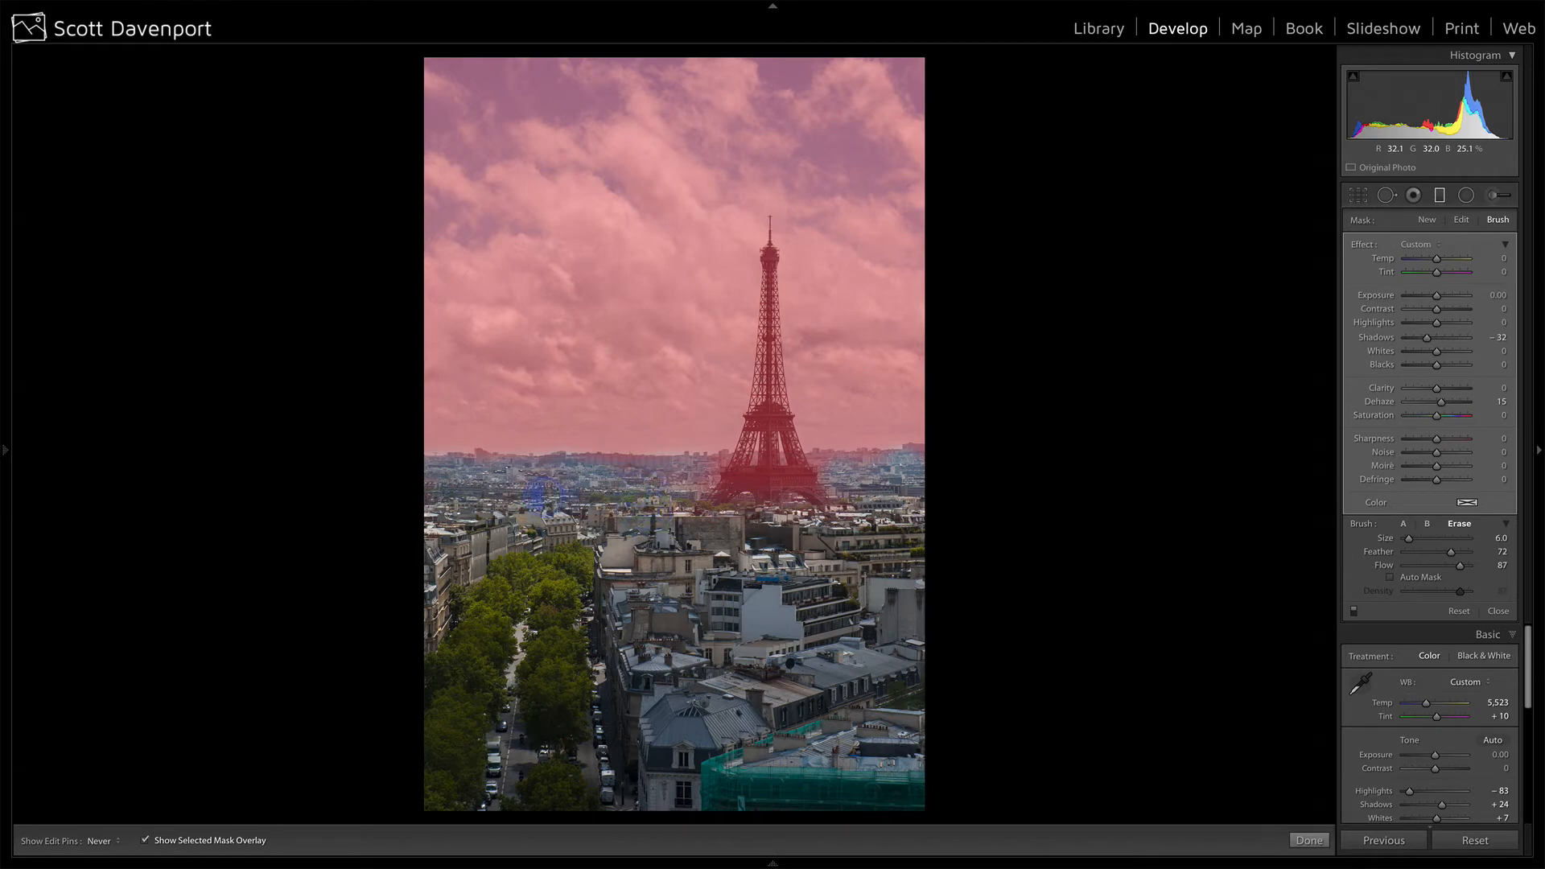
key(h)
key(h)
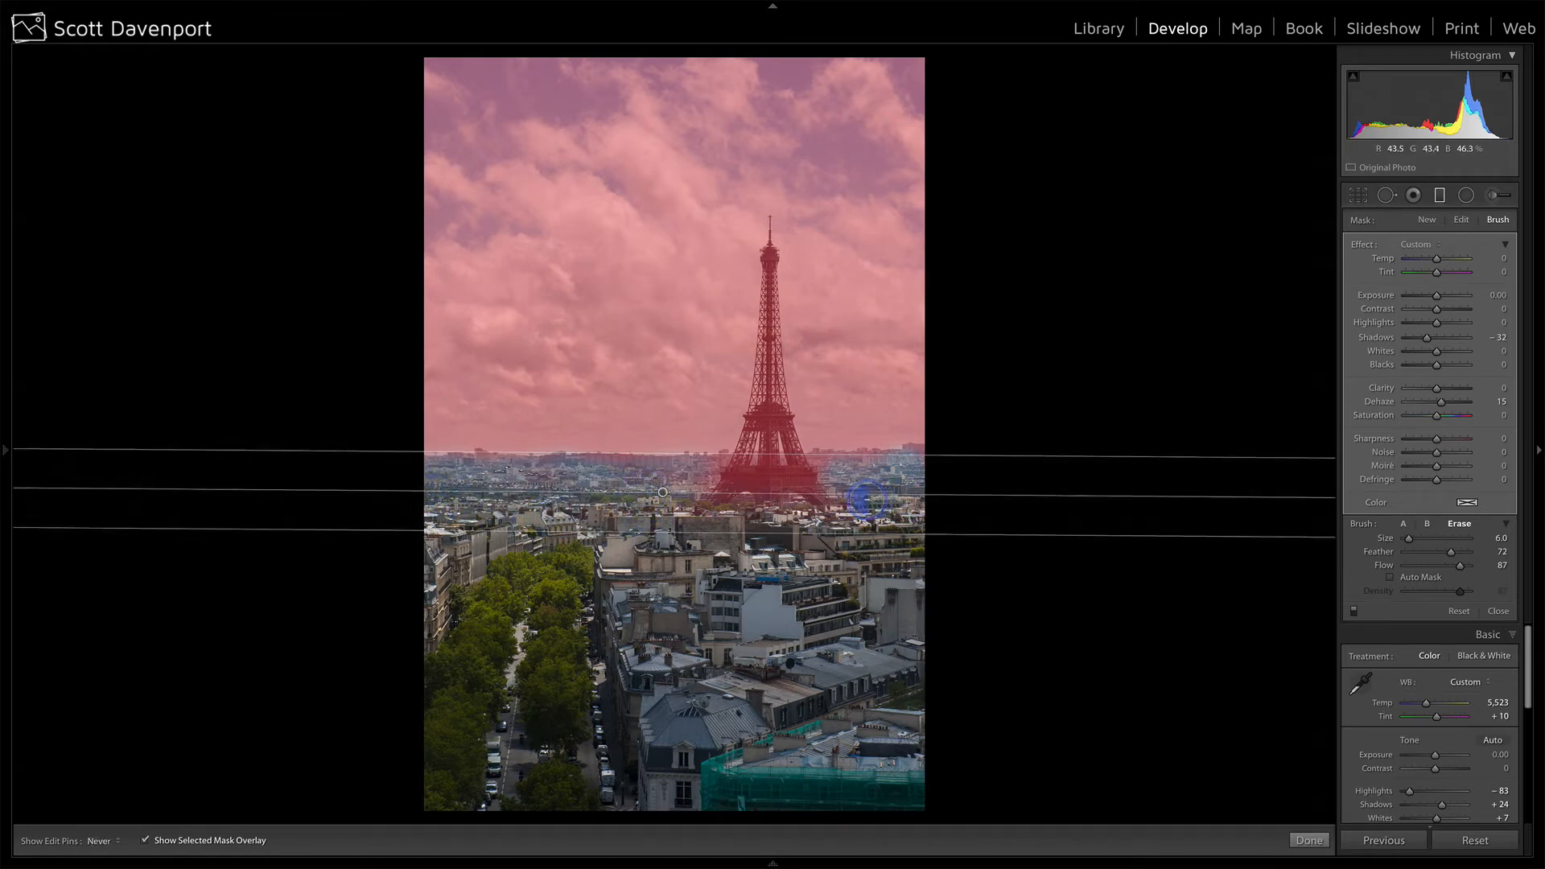
key(h)
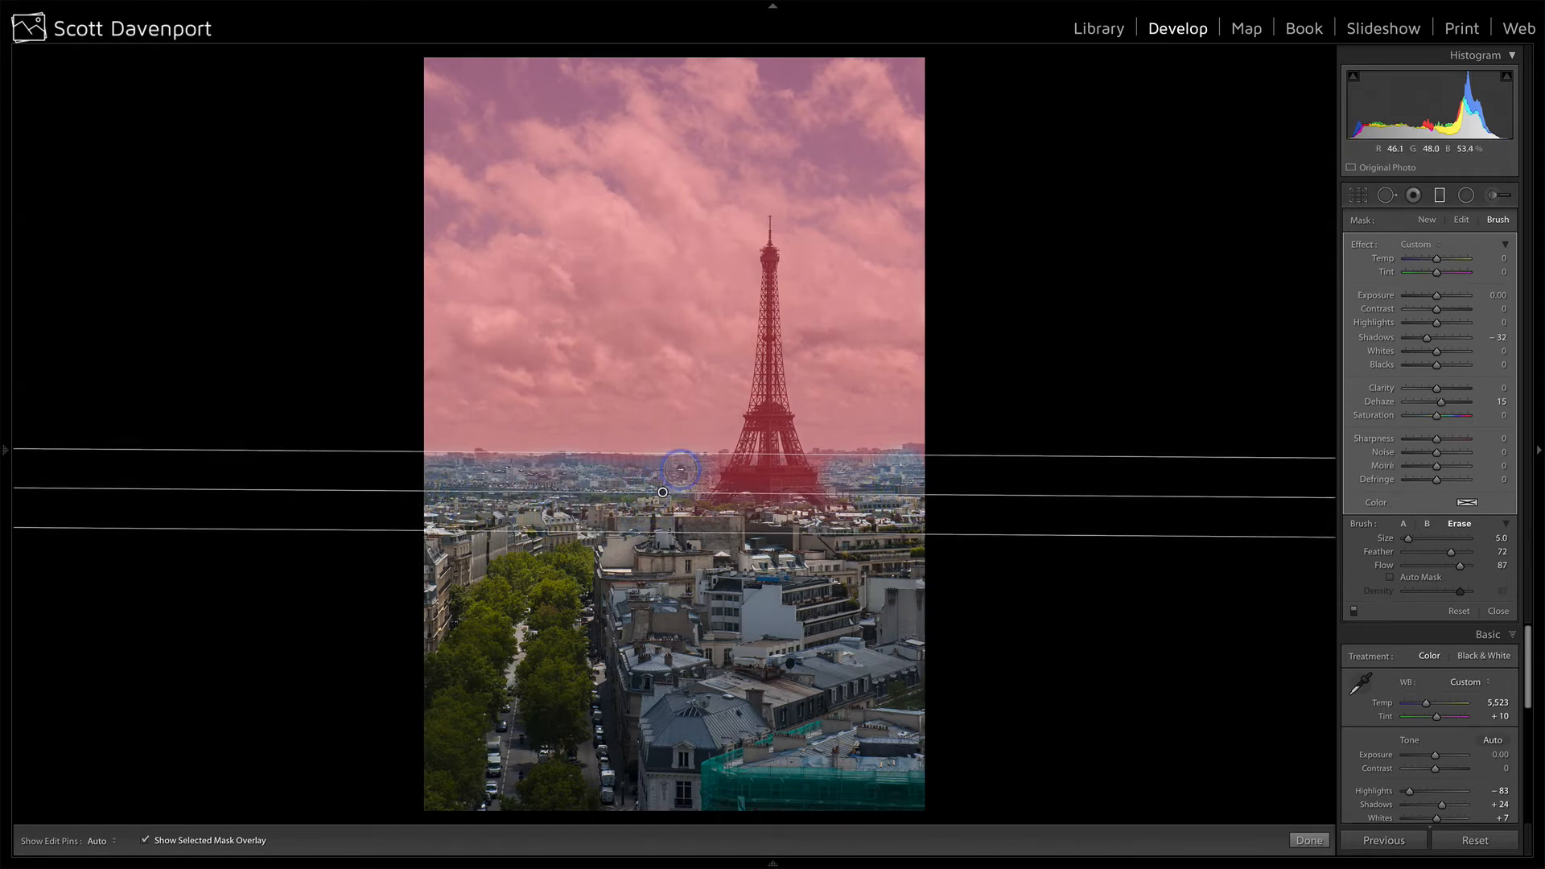
mouse_move(702, 465)
mouse_down()
mouse_move(656, 502)
mouse_move(696, 524)
mouse_move(699, 471)
mouse_move(610, 477)
mouse_up()
key(bracketleft)
key(bracketleft)
key(bracketleft)
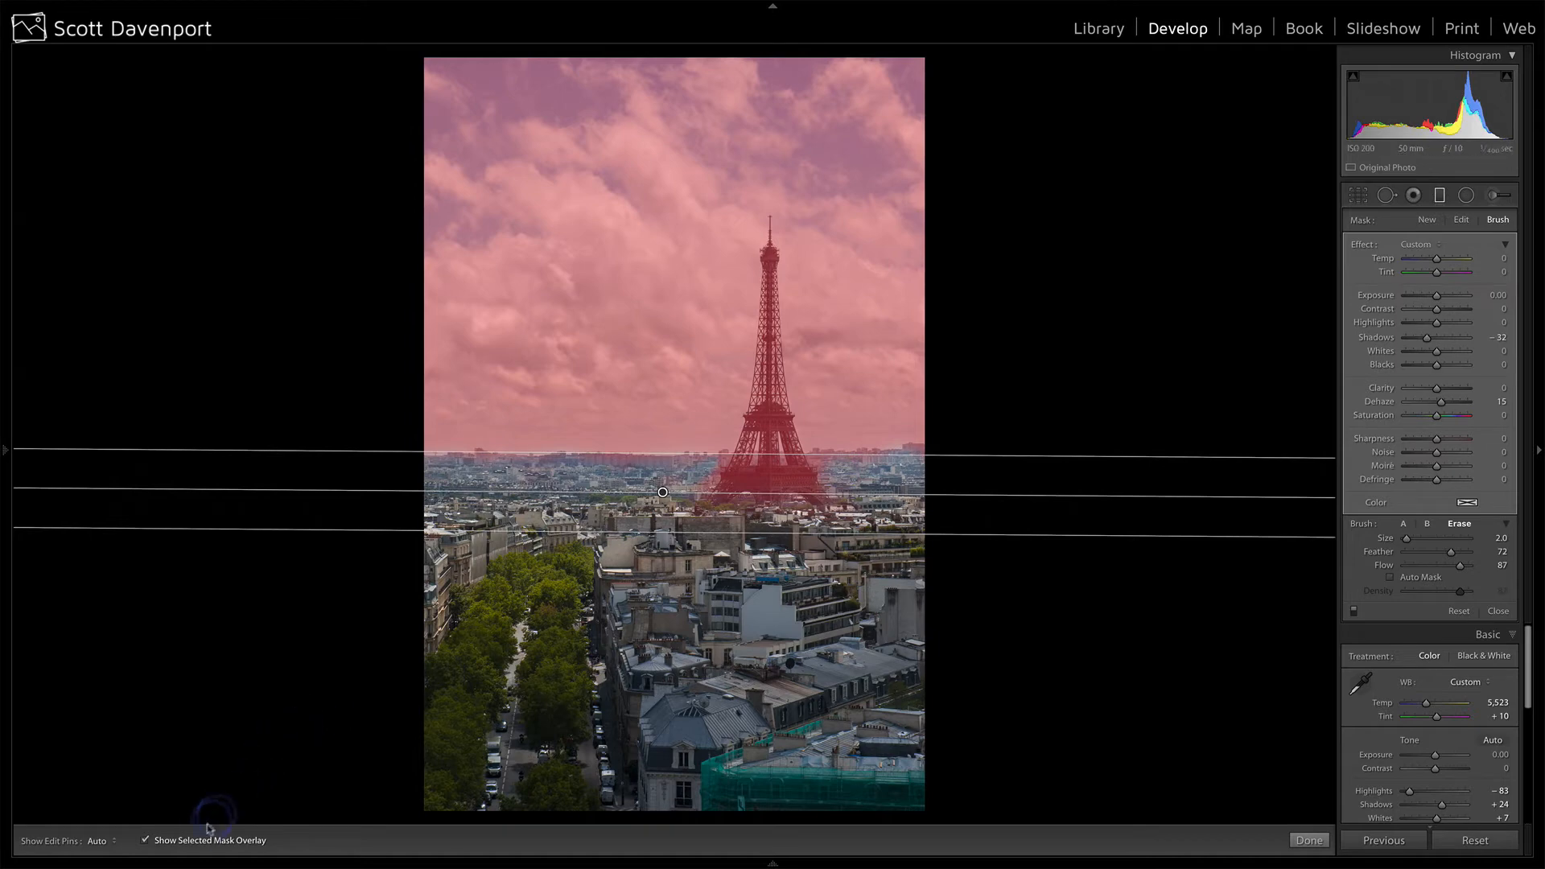
click(146, 841)
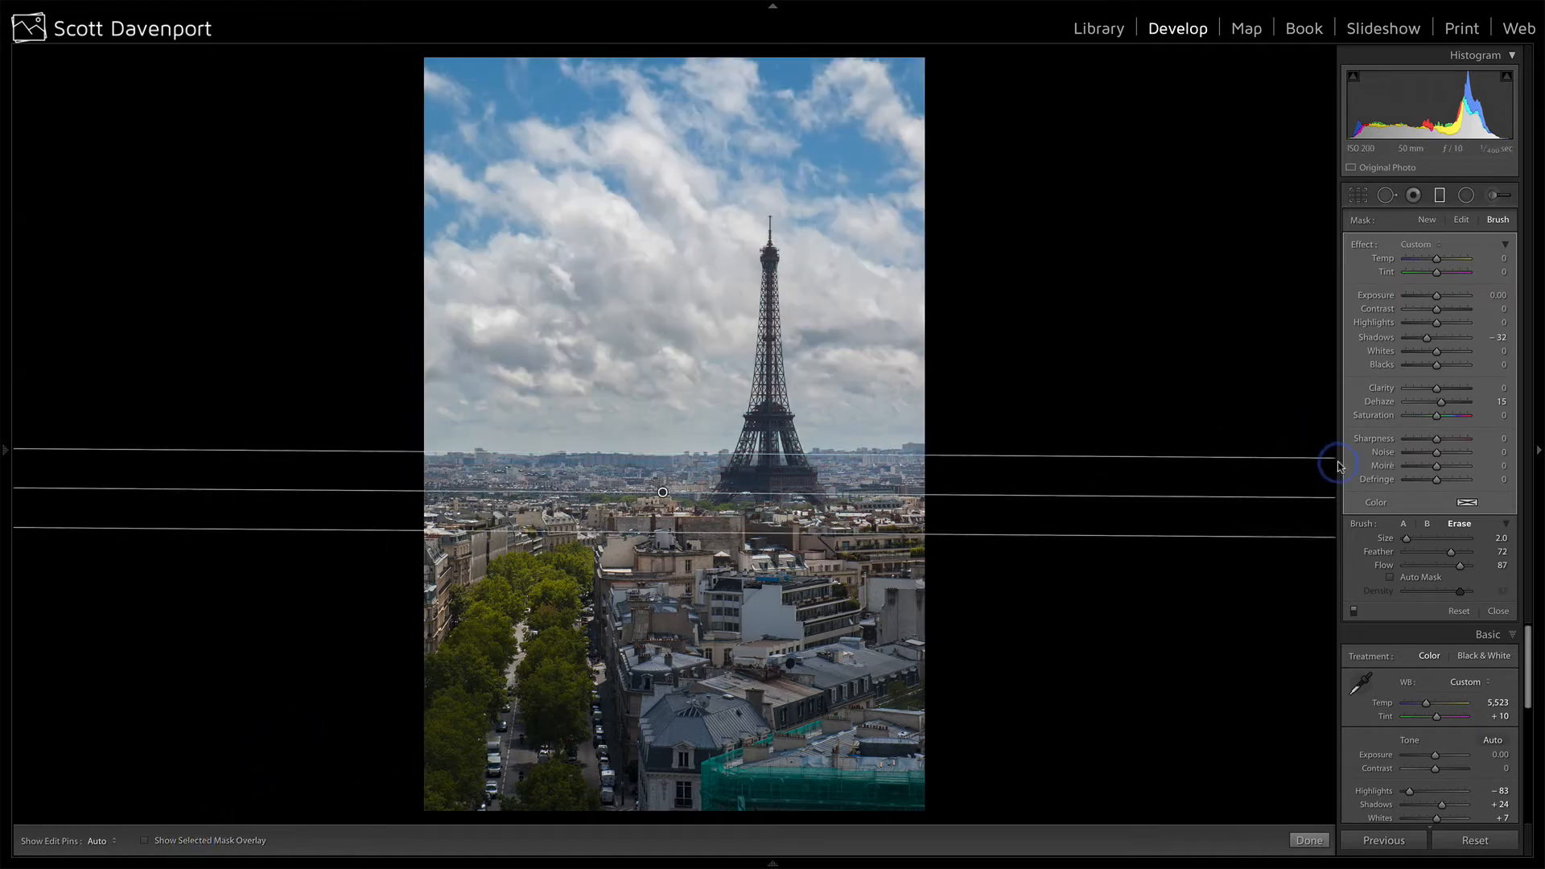
click(1496, 609)
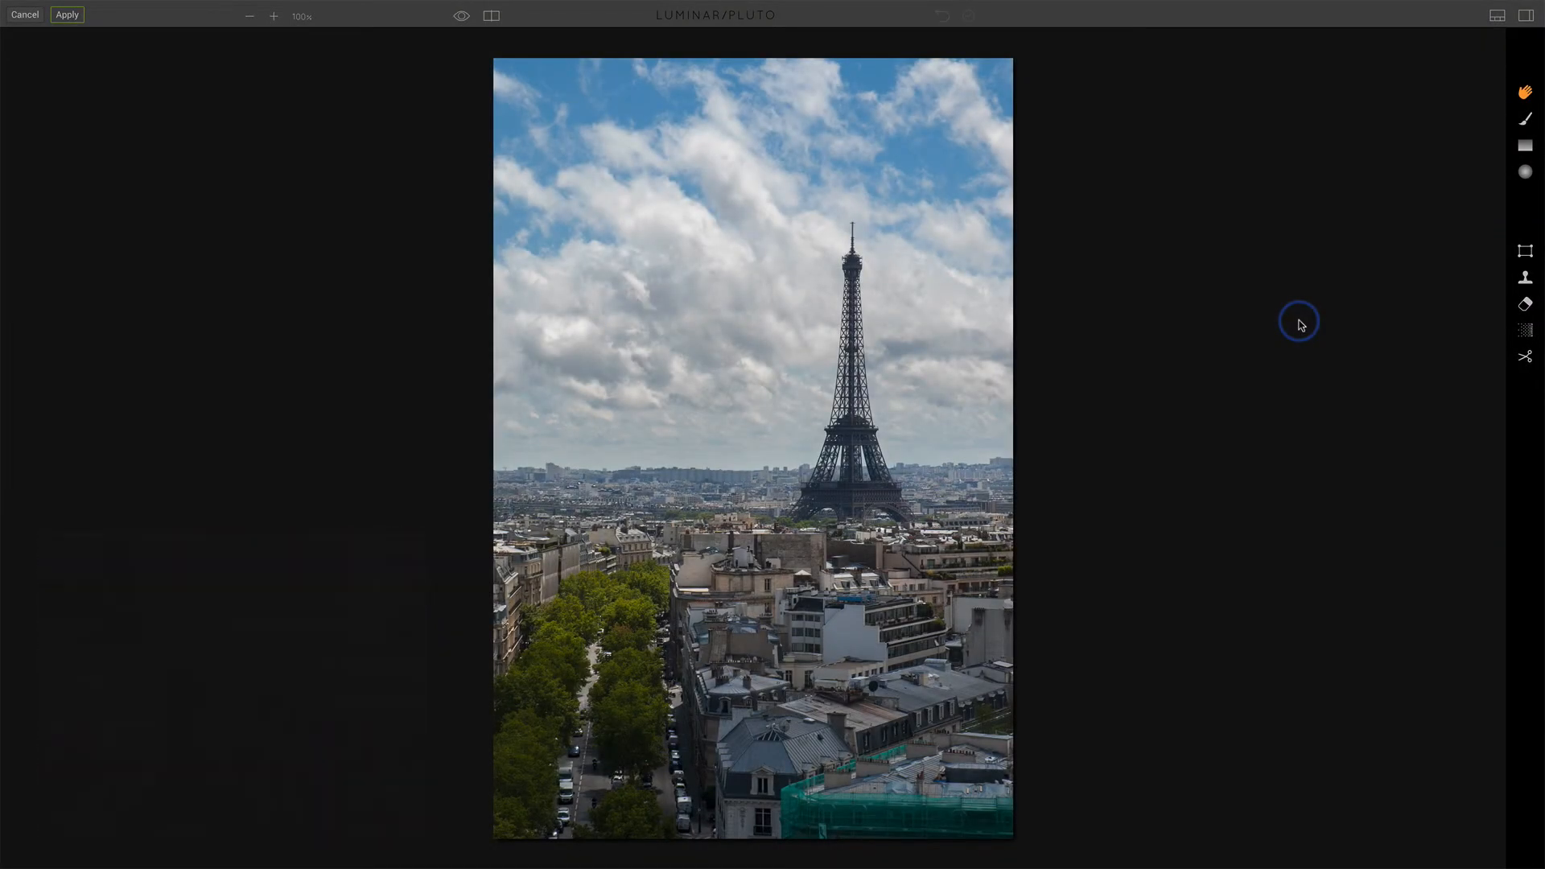
Switch to Luminar, show the preset browser and choose the Dramatic preset category
click(1497, 16)
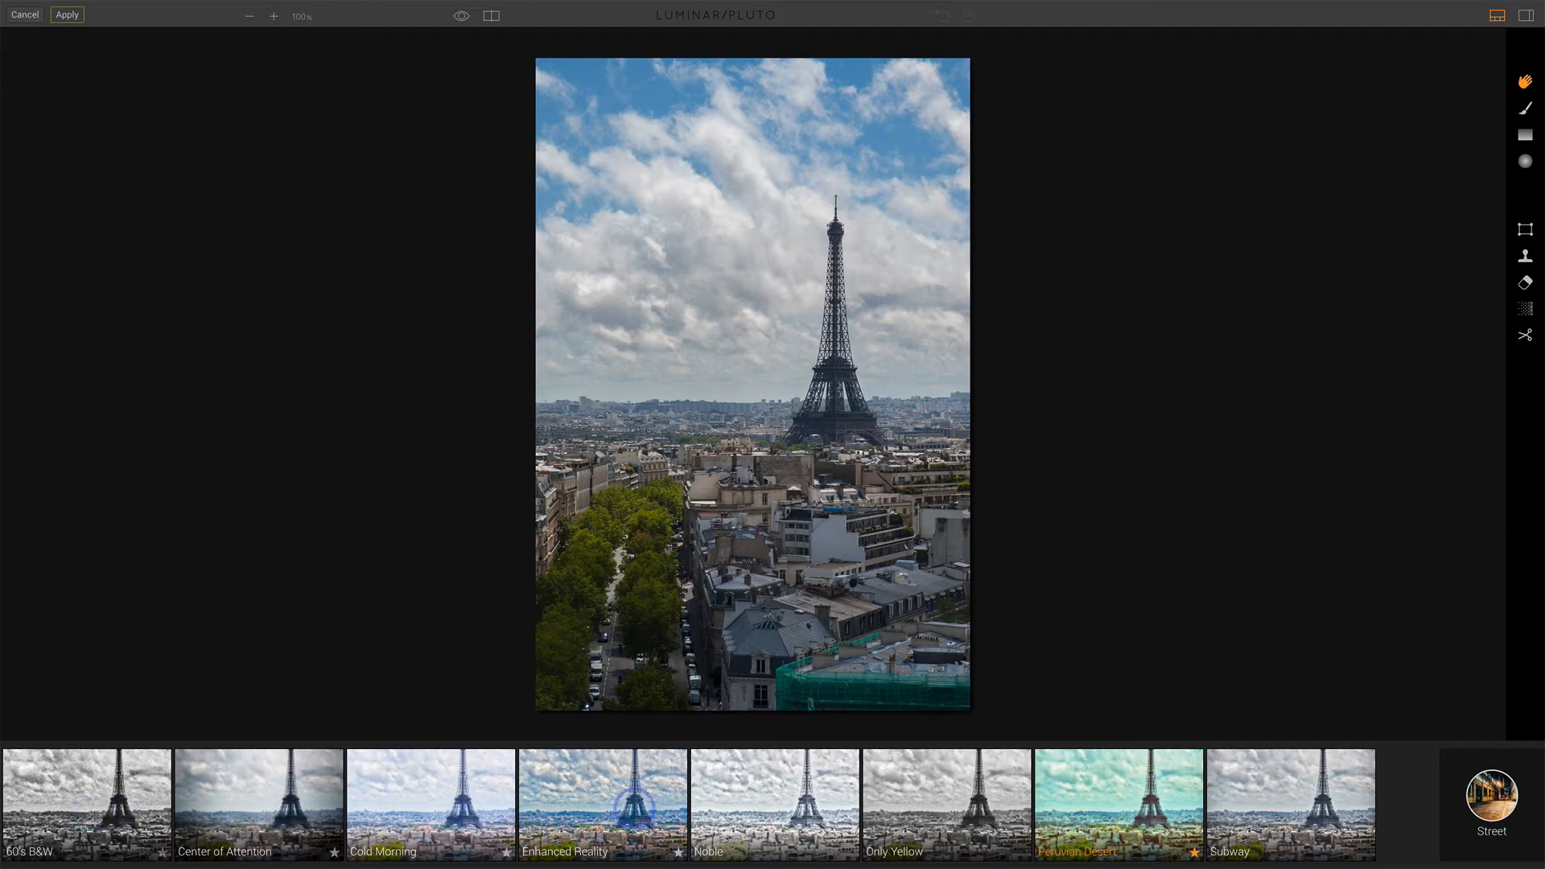
click(1504, 796)
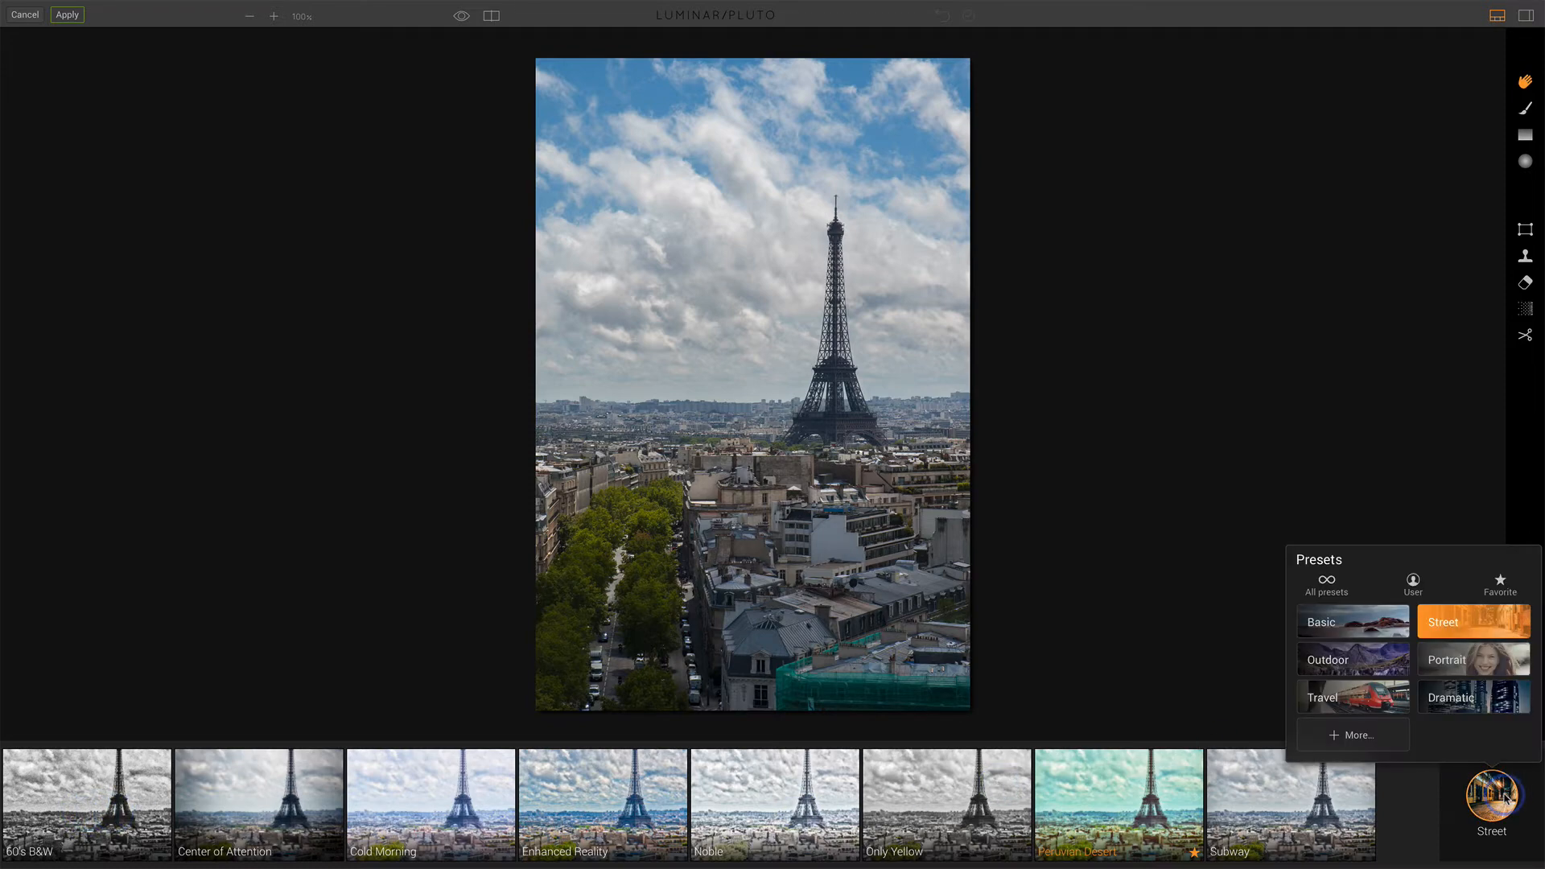
click(1482, 705)
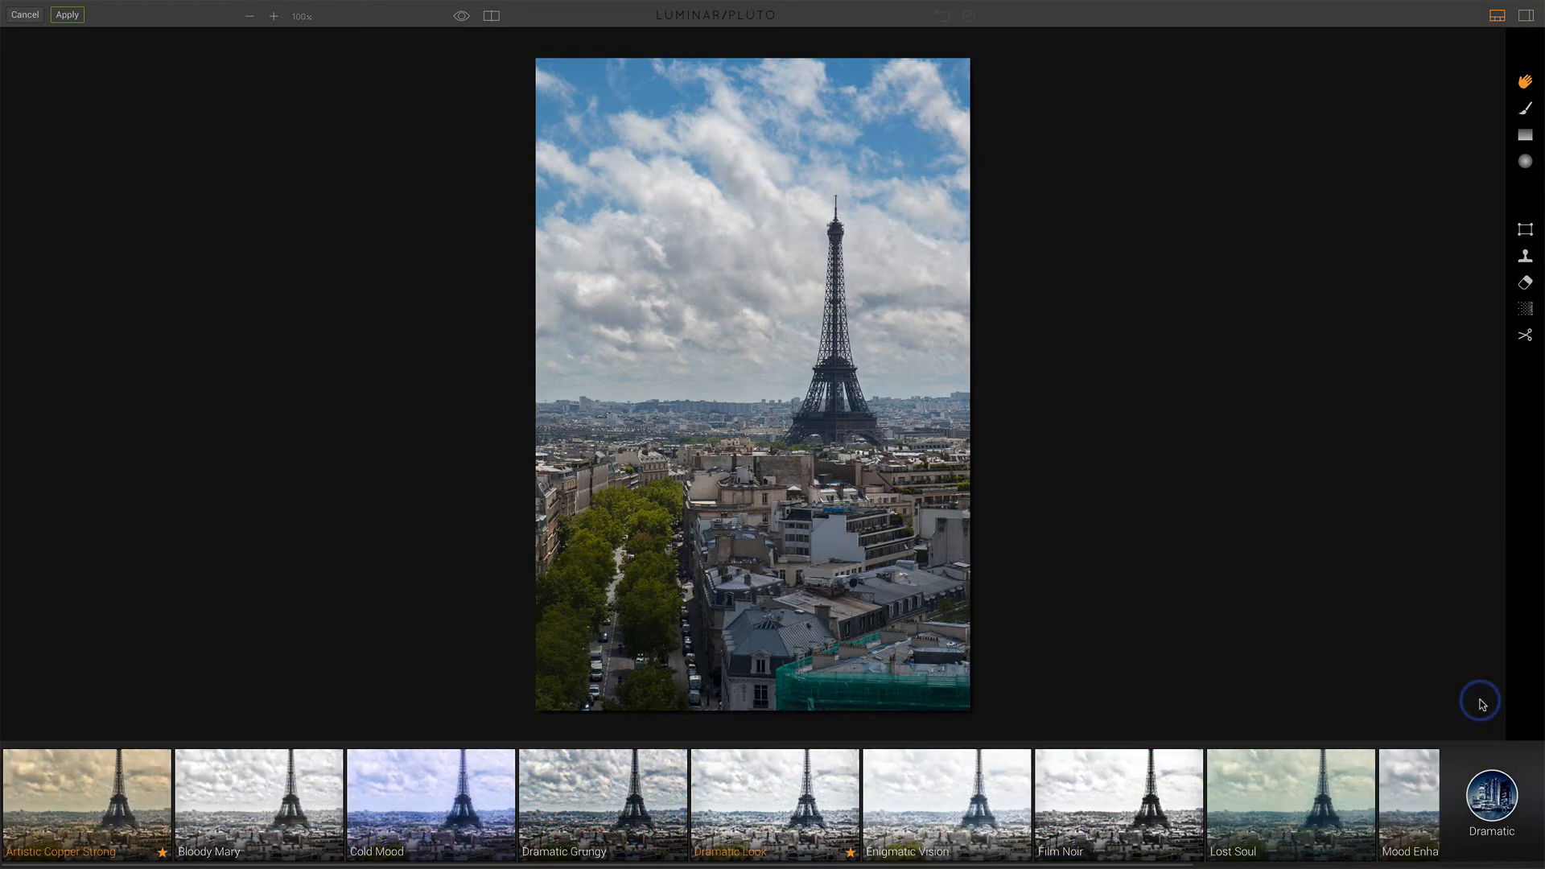
Apply the Dramatic Grungy preset at its full amount of 100 and show its editable filter settings
click(609, 803)
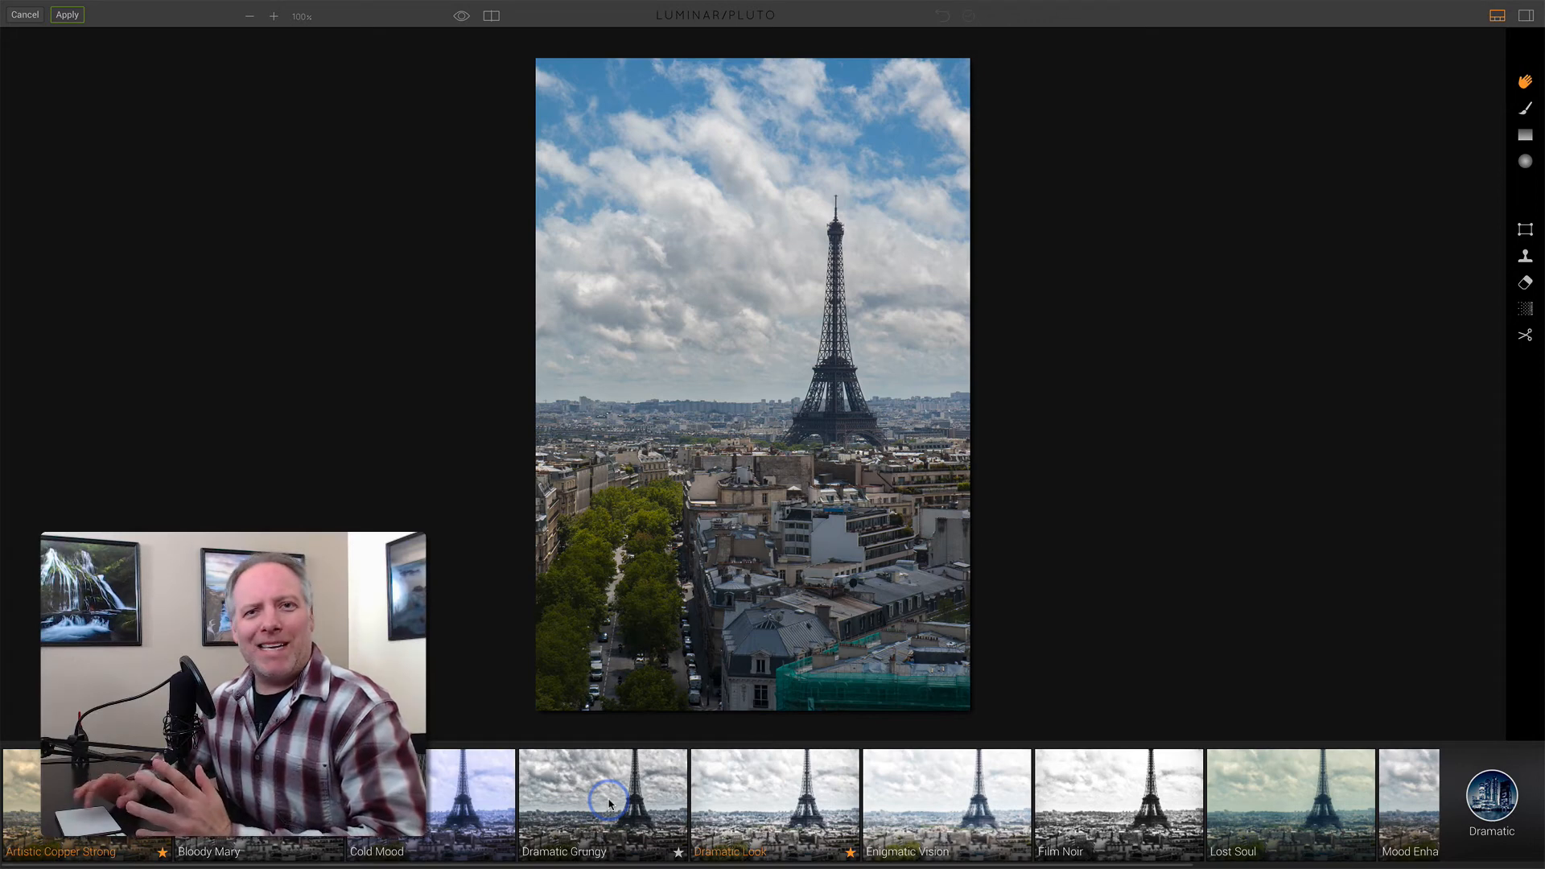
click(610, 804)
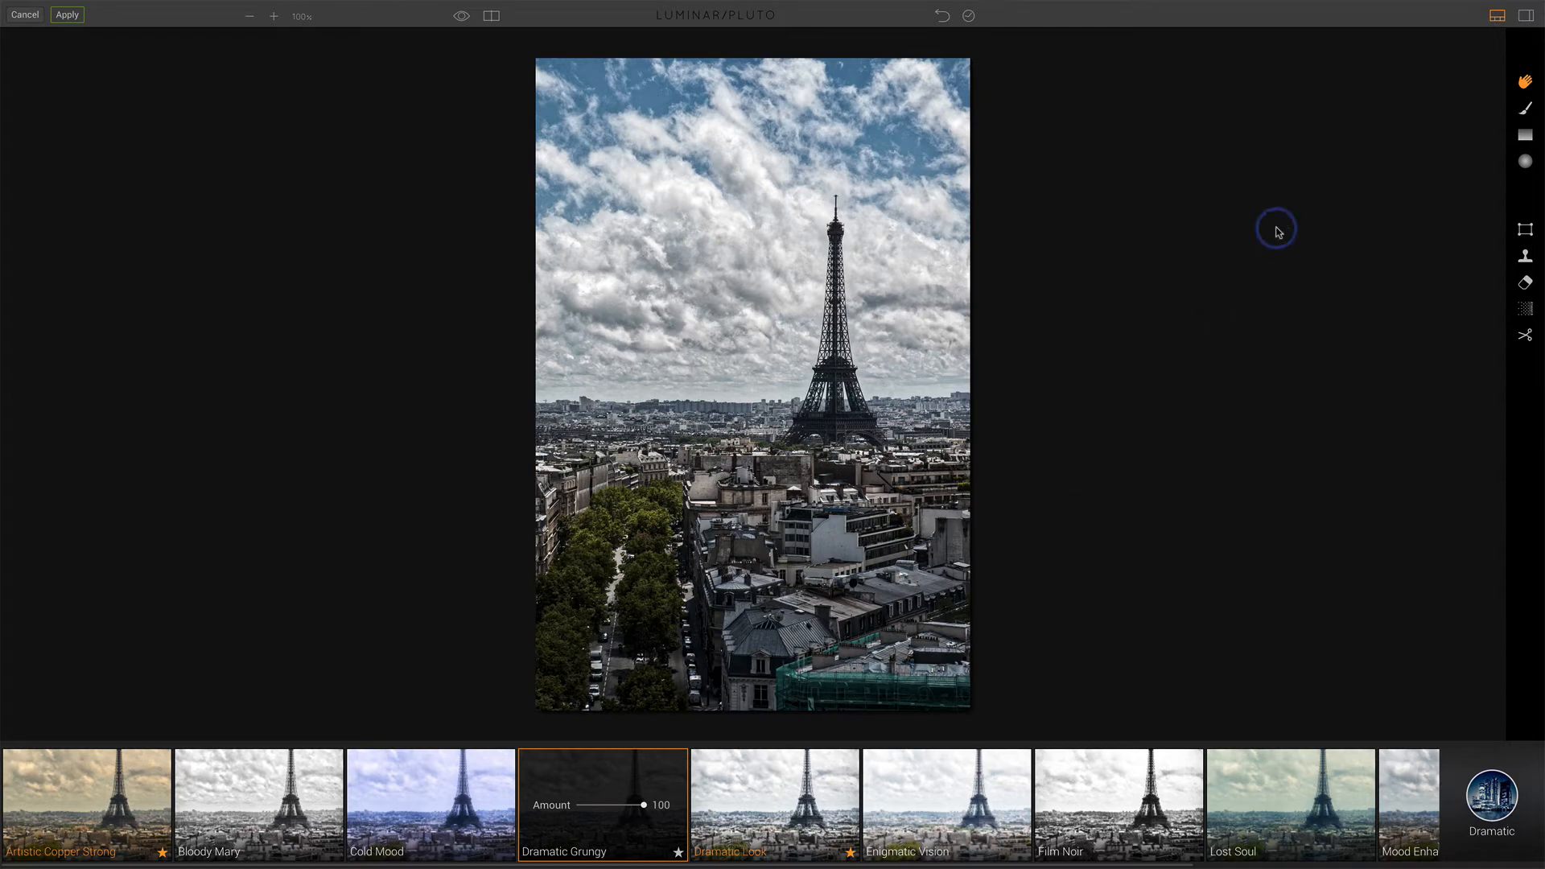
click(1496, 17)
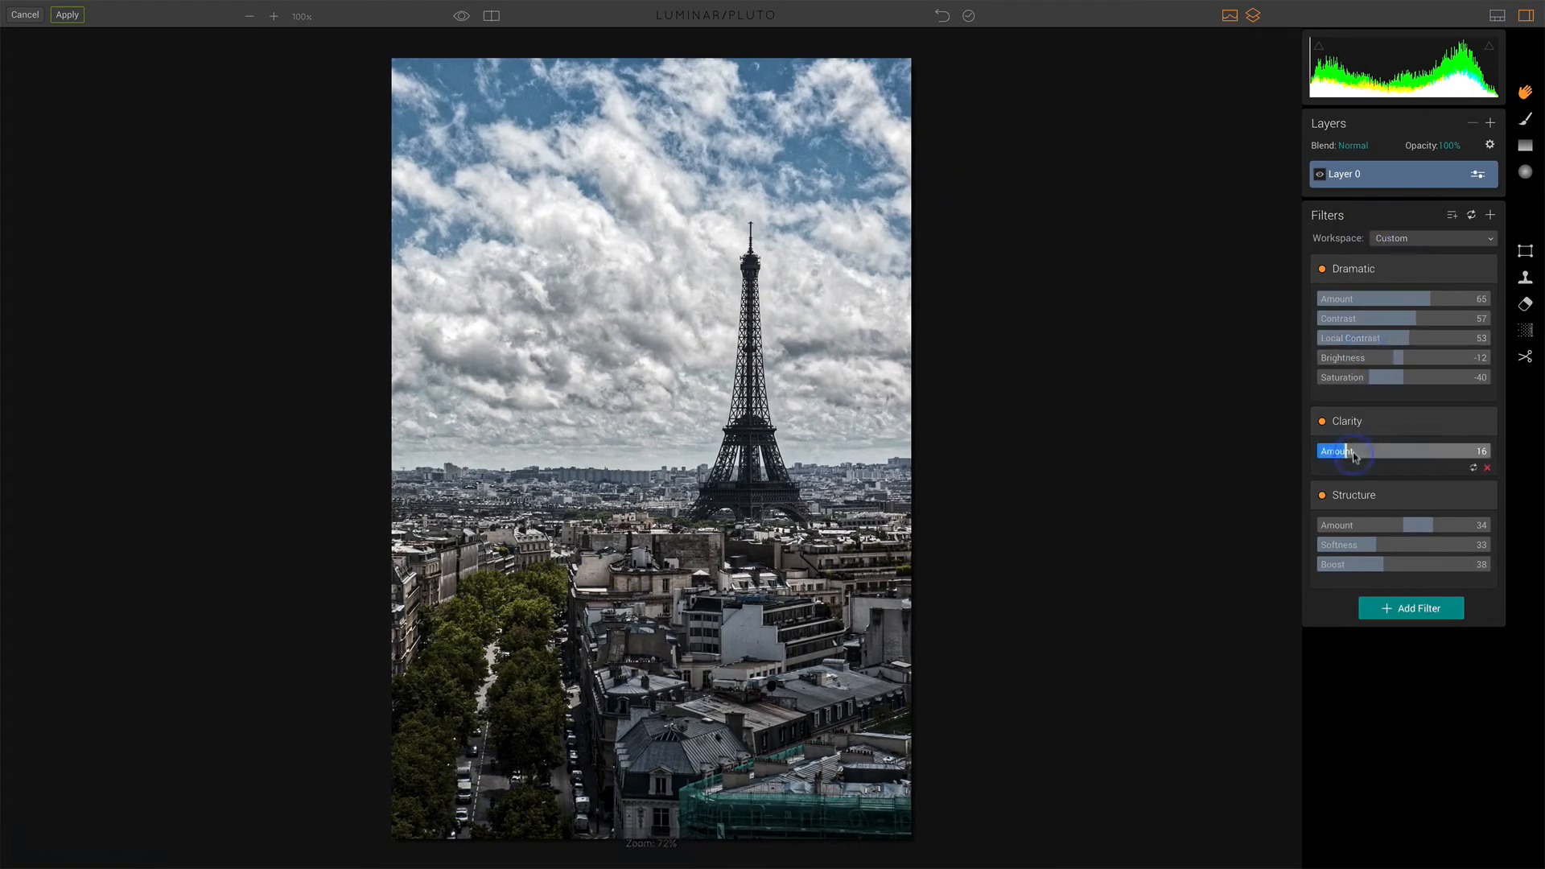
click(1374, 301)
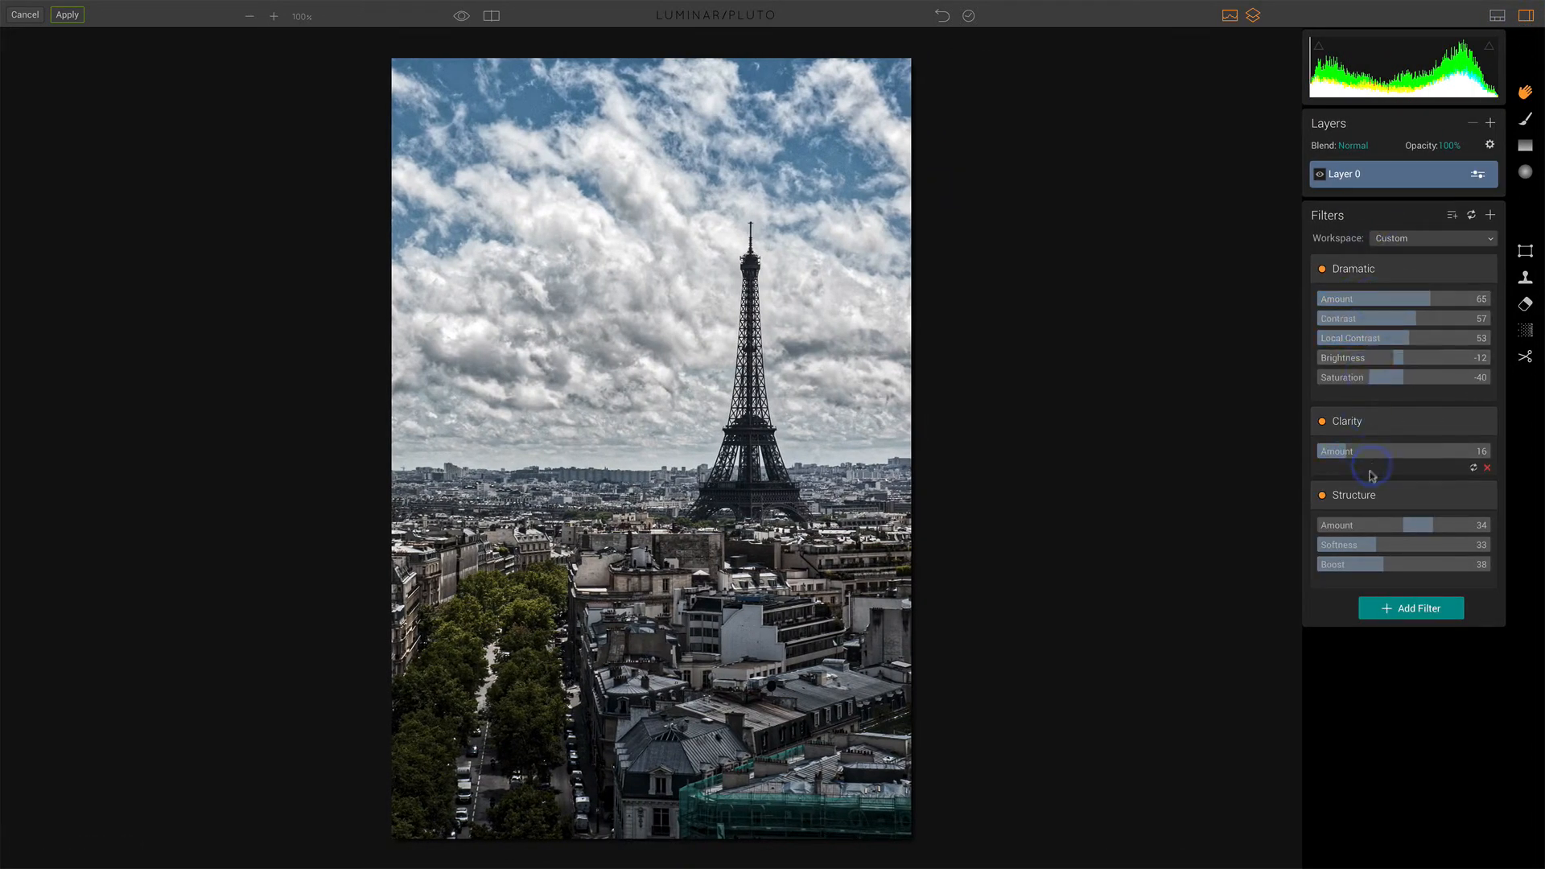
Check the Structure filter's effect by switching it off and on, and set its Amount to 5
click(1332, 521)
click(1324, 500)
click(1323, 497)
click(1322, 496)
click(1323, 496)
click(1415, 529)
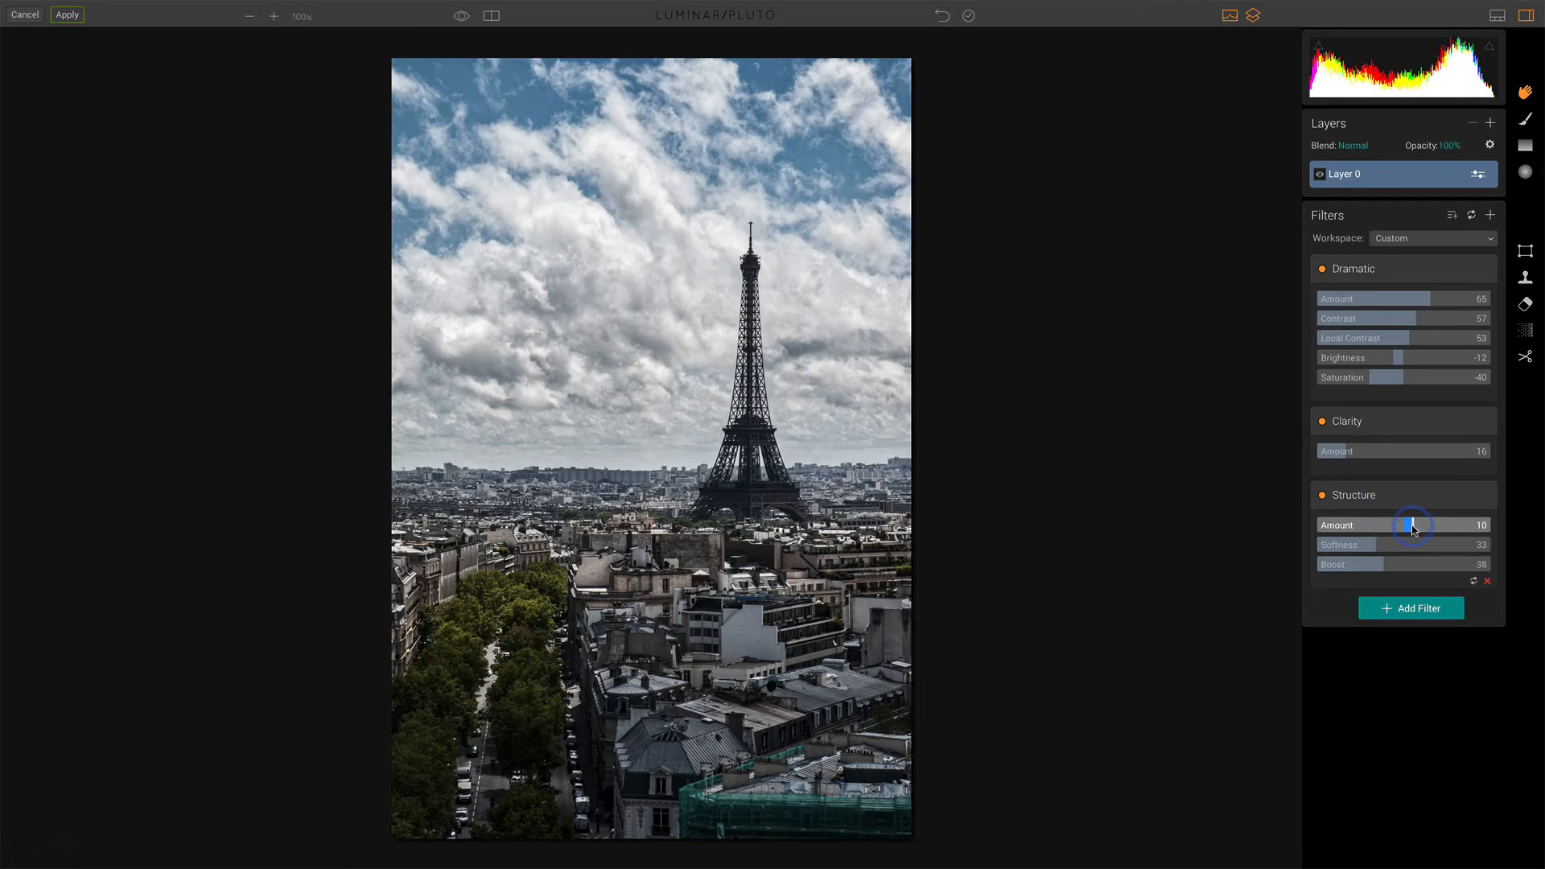
drag(1410, 529, 1409, 530)
Compare the image with and without the Structure filter, and with and without the Dramatic filter
click(1325, 499)
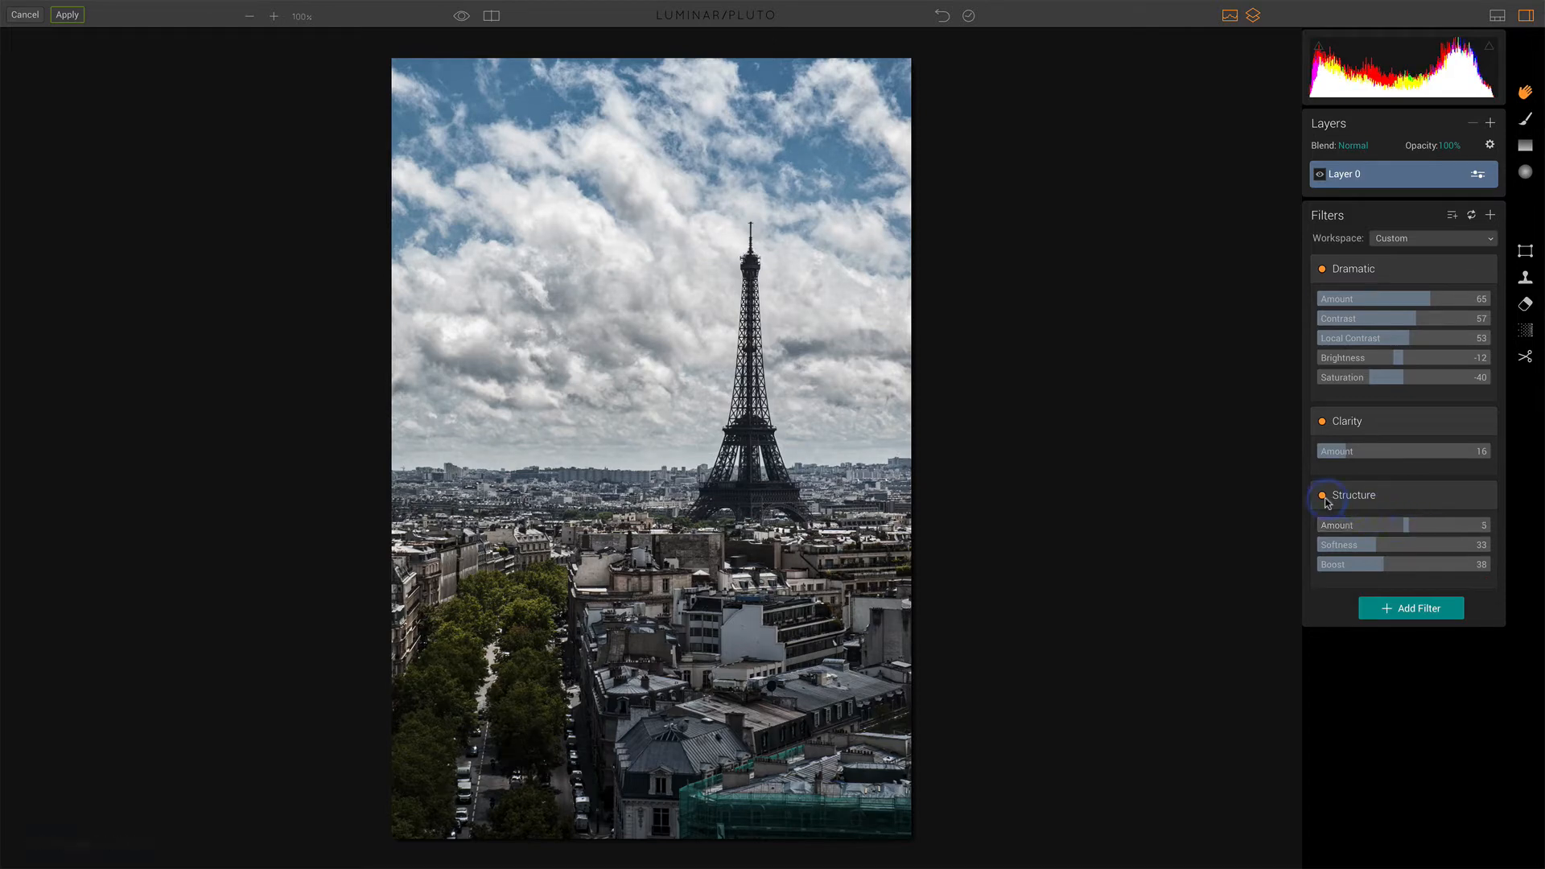
click(1322, 496)
click(1322, 496)
click(1323, 496)
click(1322, 496)
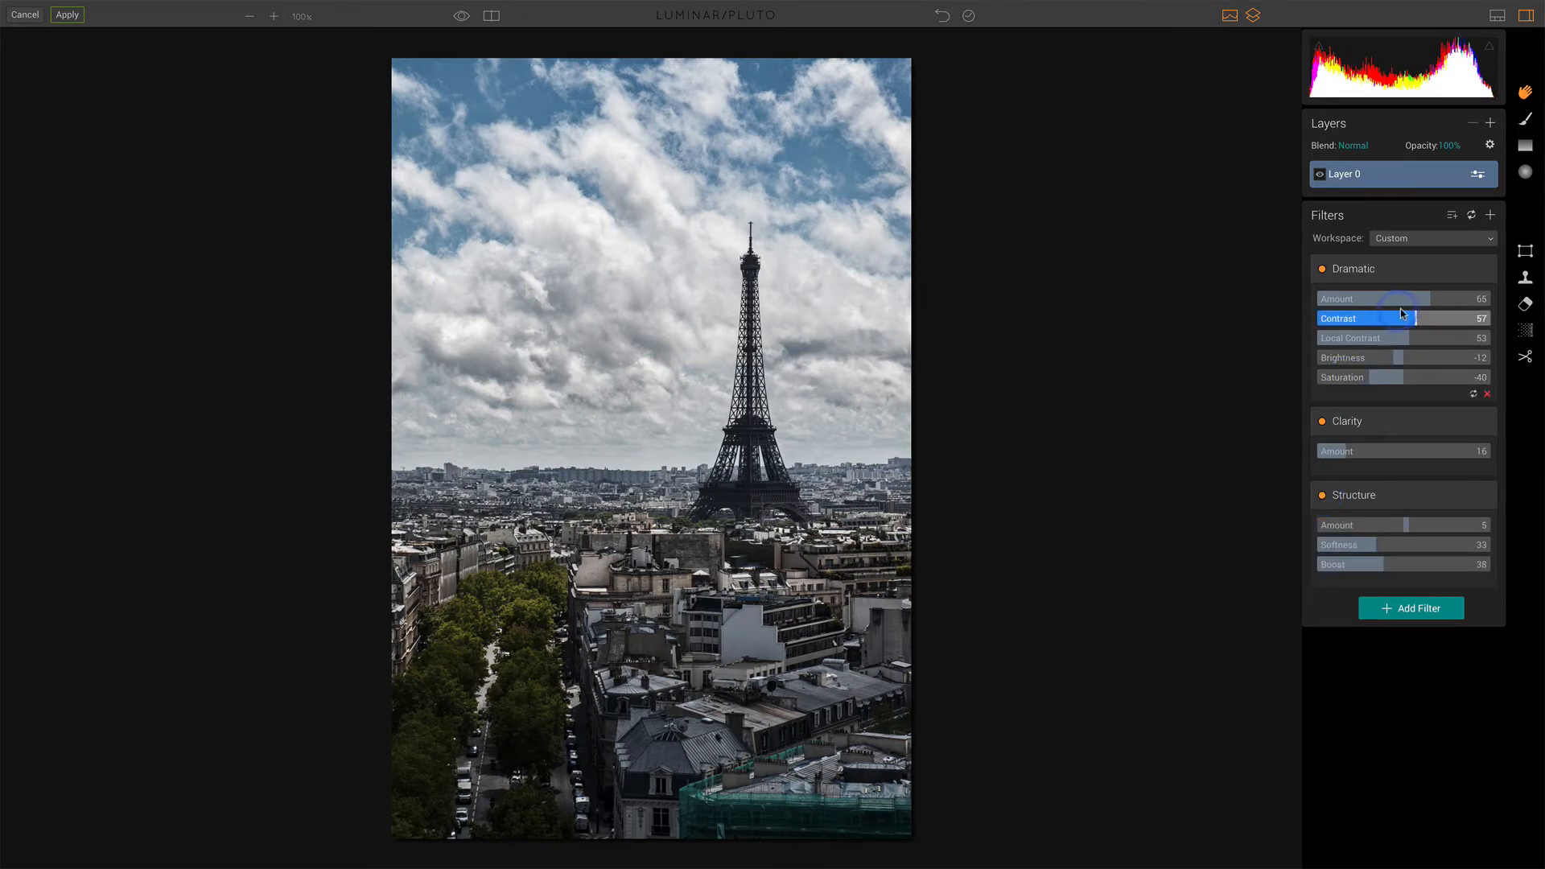
click(1315, 272)
click(1323, 270)
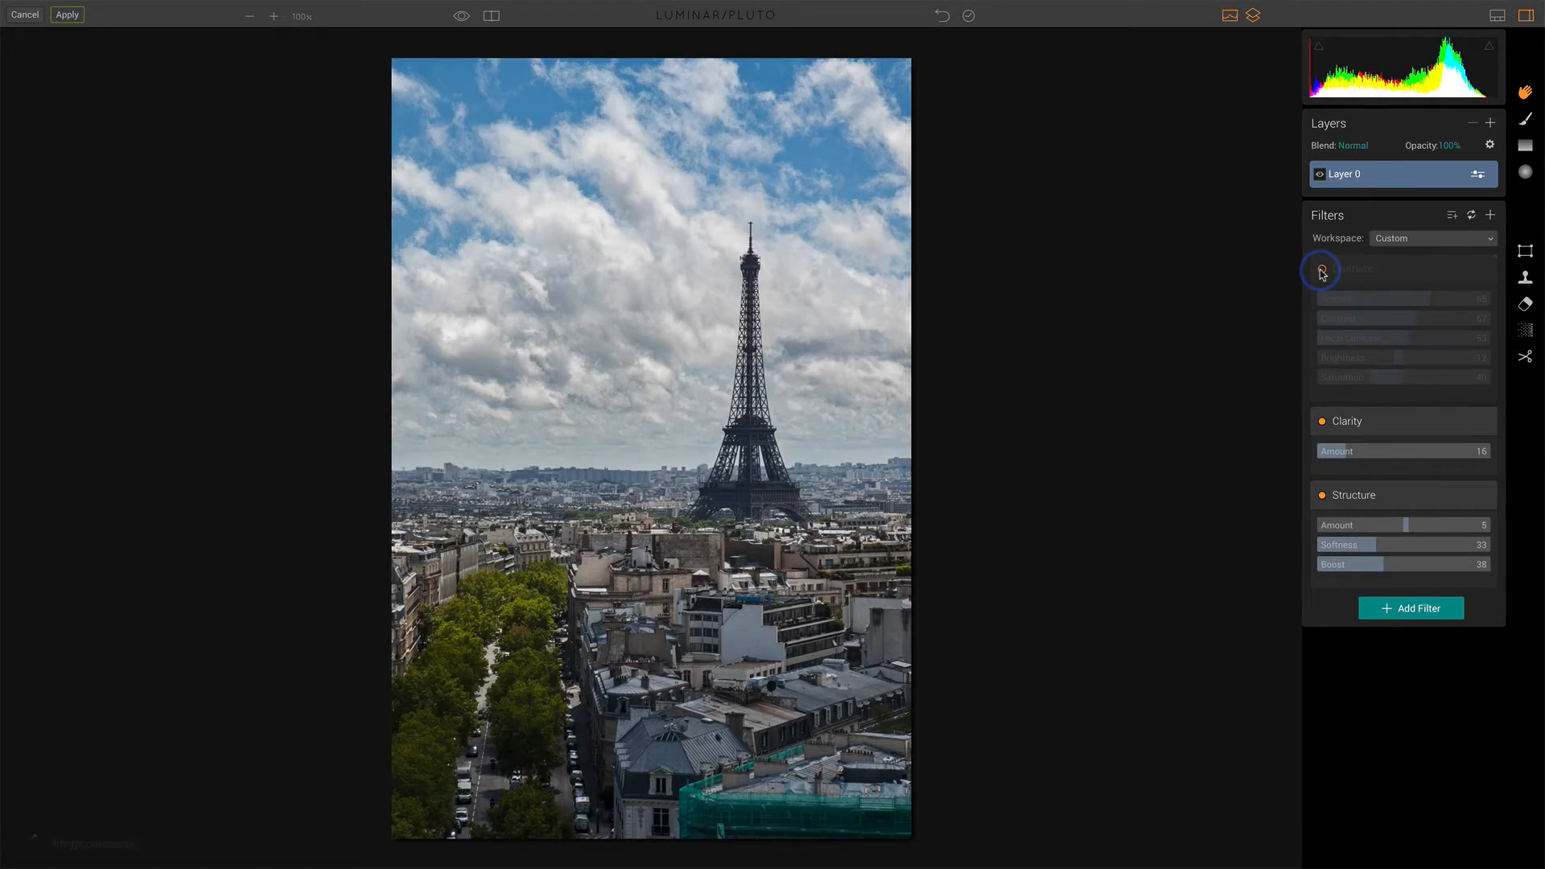
click(1322, 271)
click(1323, 270)
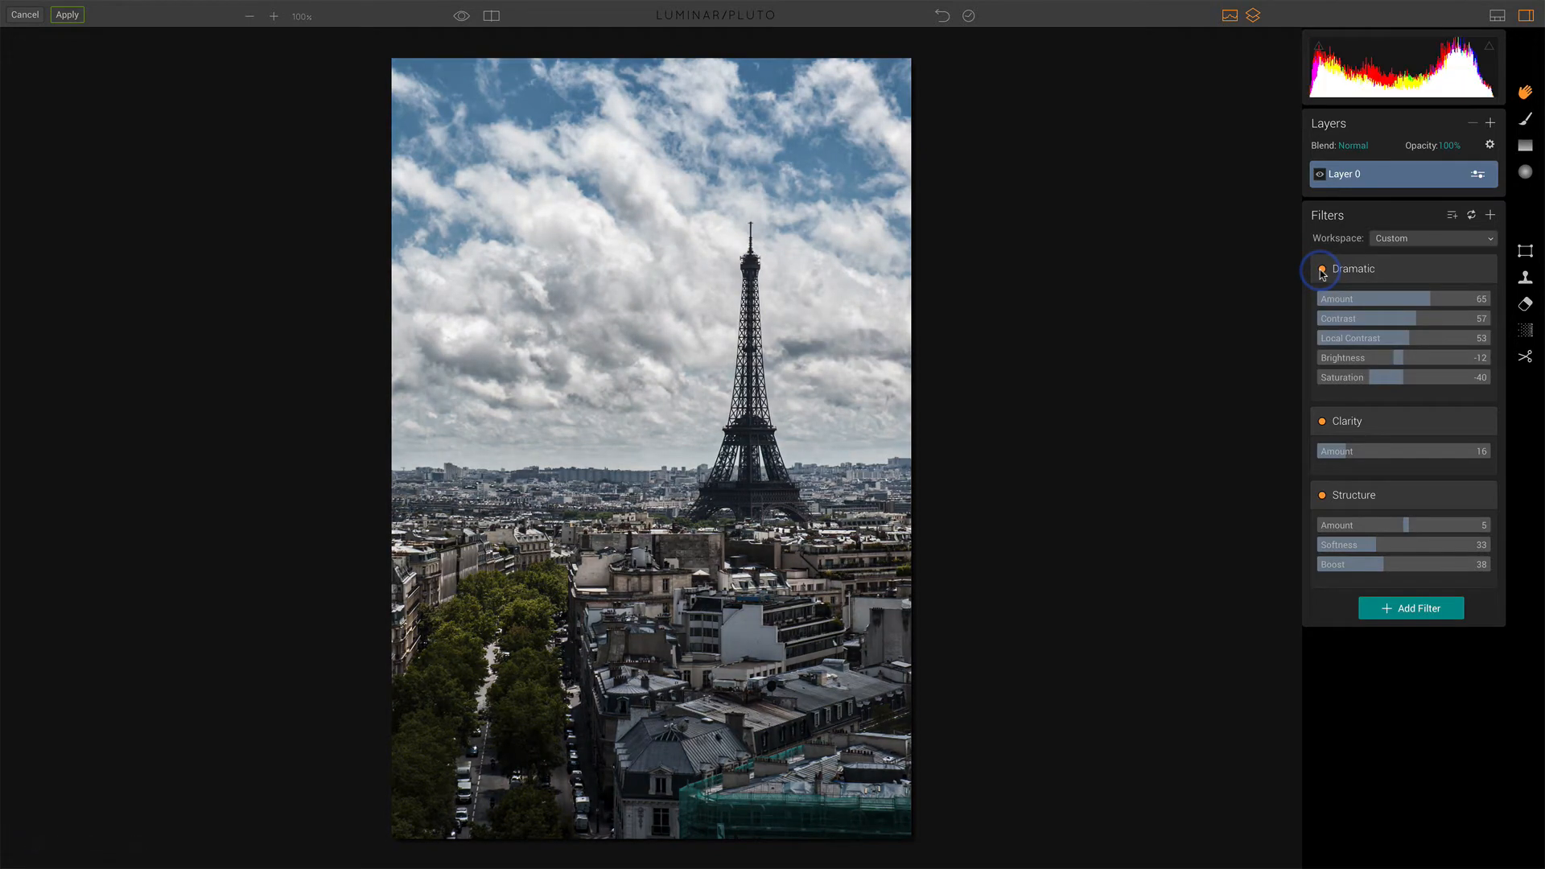
click(1322, 271)
Set the Dramatic filter's Saturation to -68 and compare the image with the filter off and on
click(1411, 377)
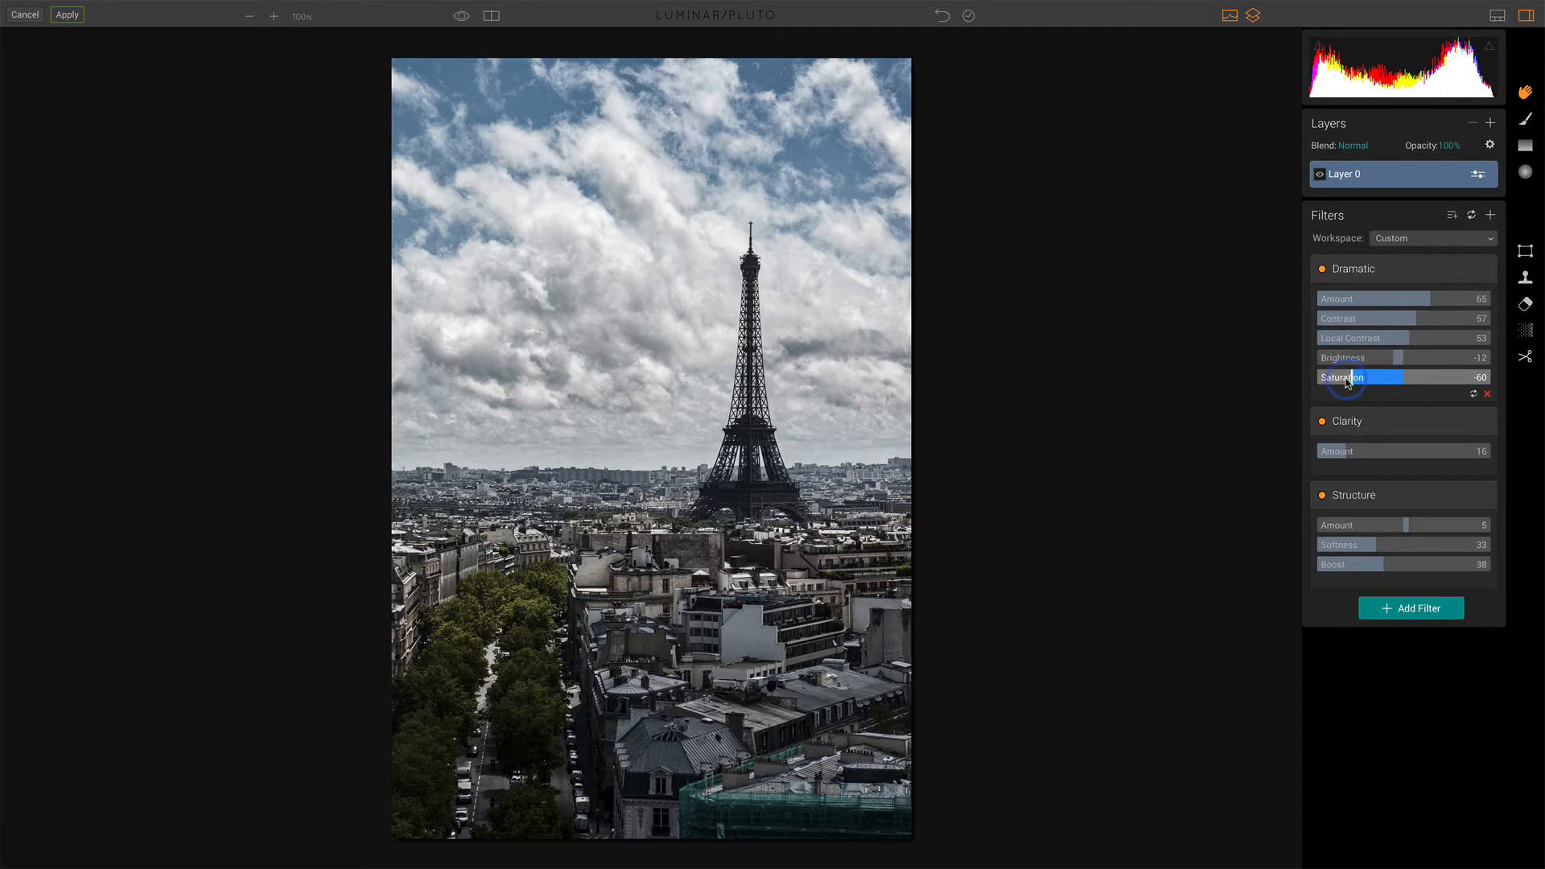
drag(1346, 380, 1345, 381)
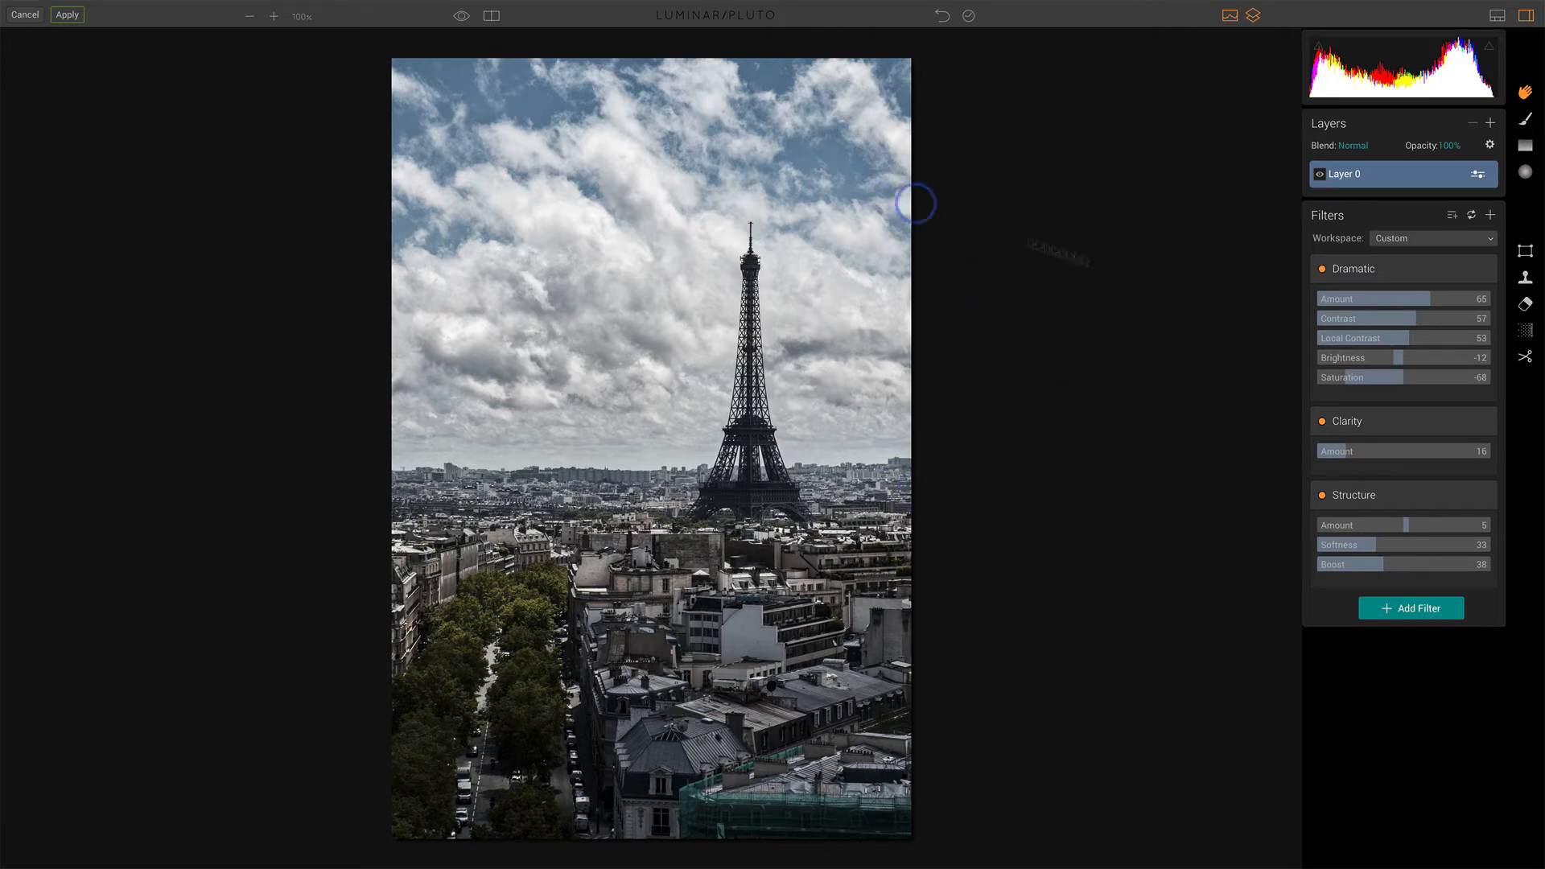
click(1322, 269)
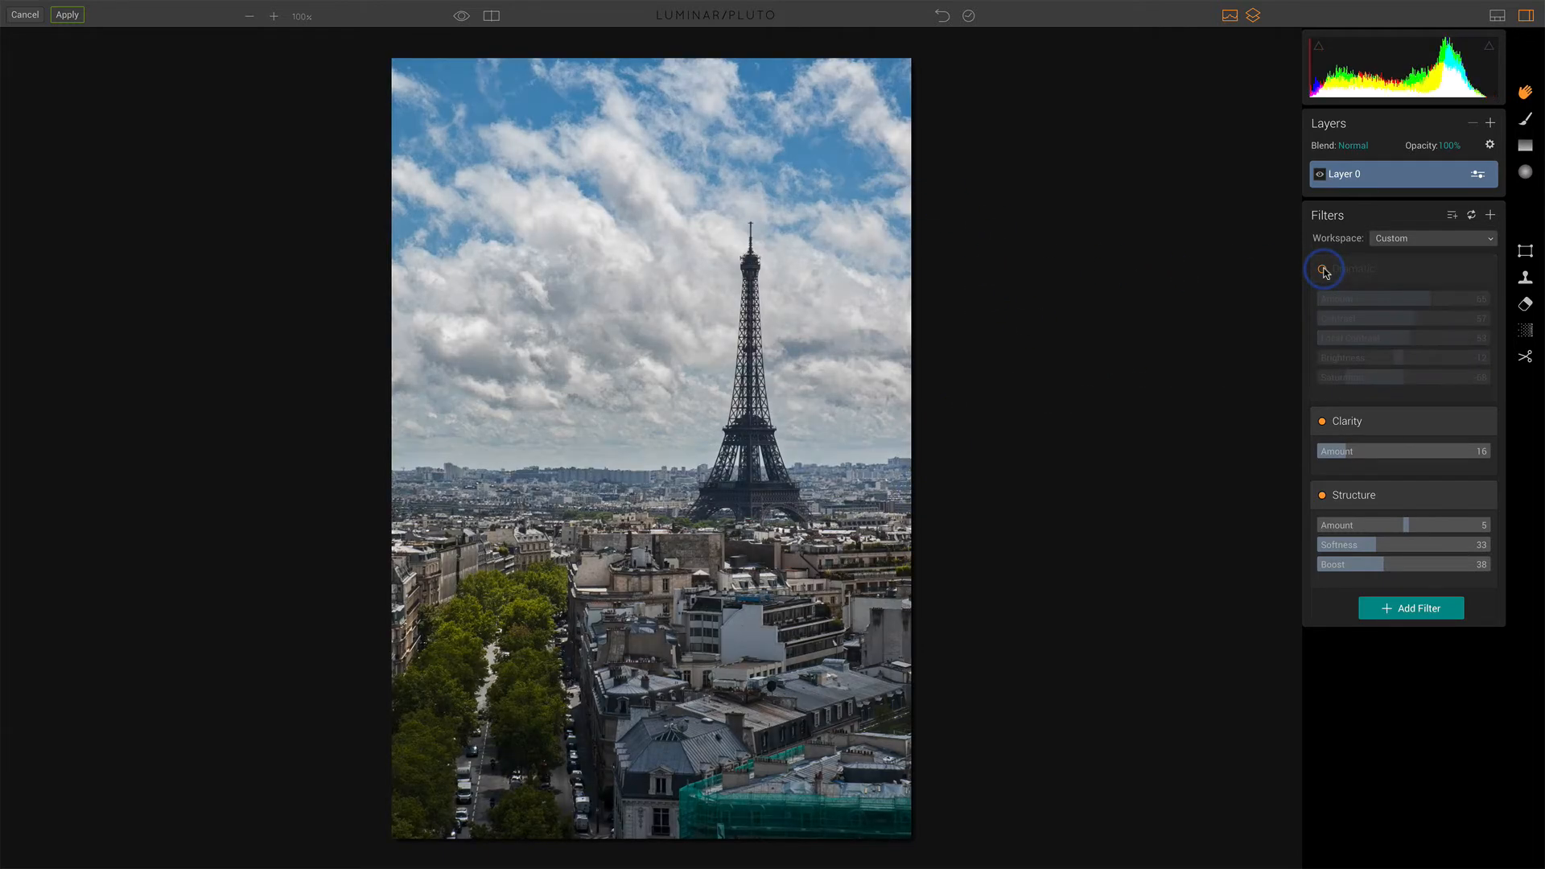
click(1322, 270)
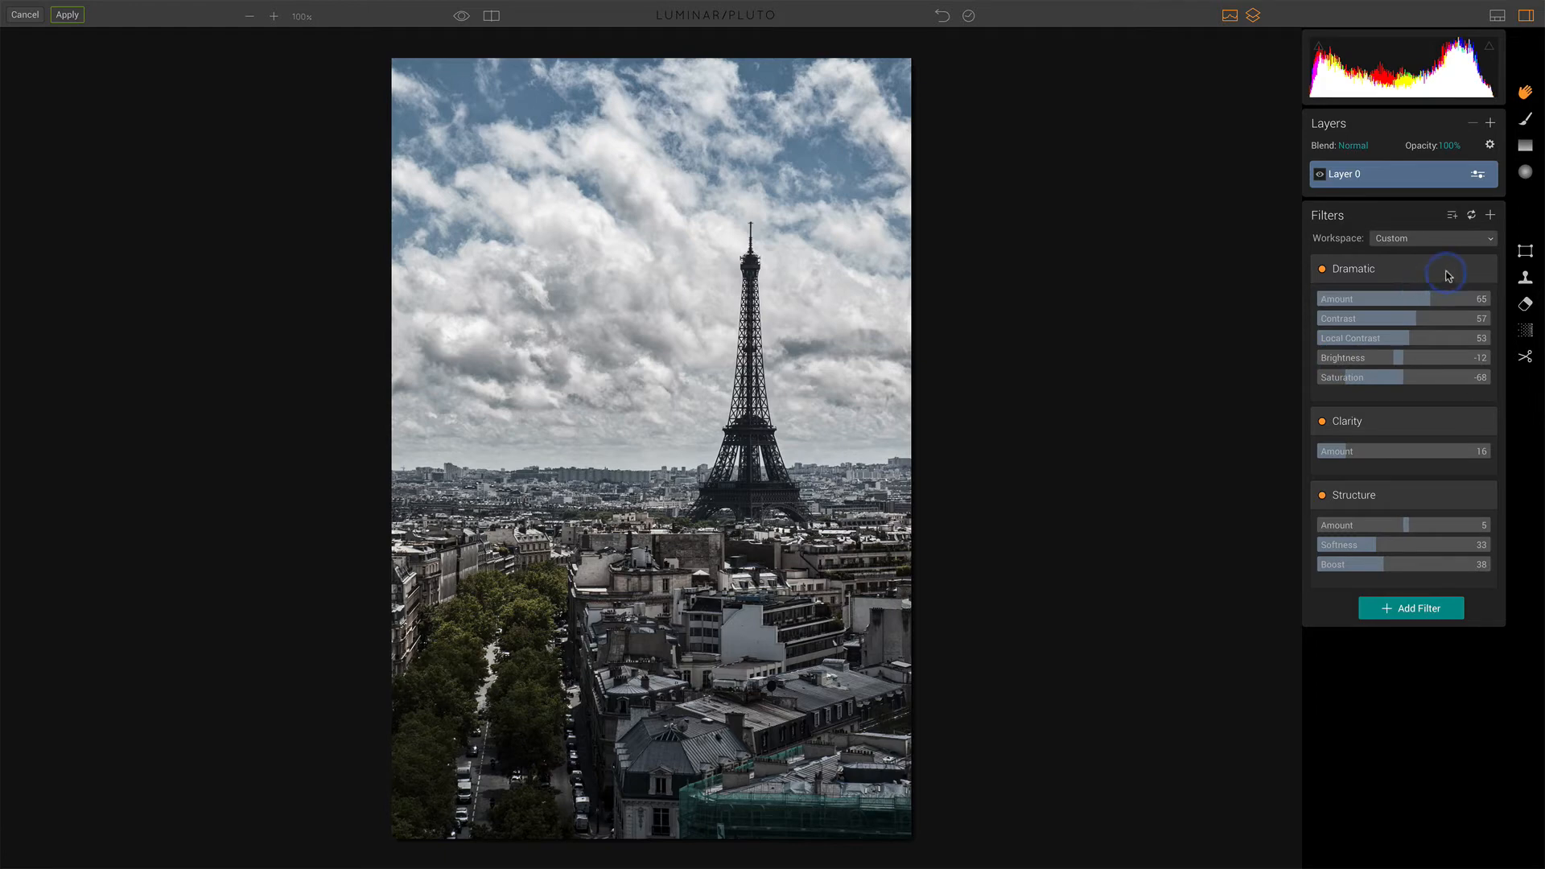
Draw a gradient mask for the Dramatic filter that fades its effect out across the upper sky, and widen the transition upward
click(1527, 146)
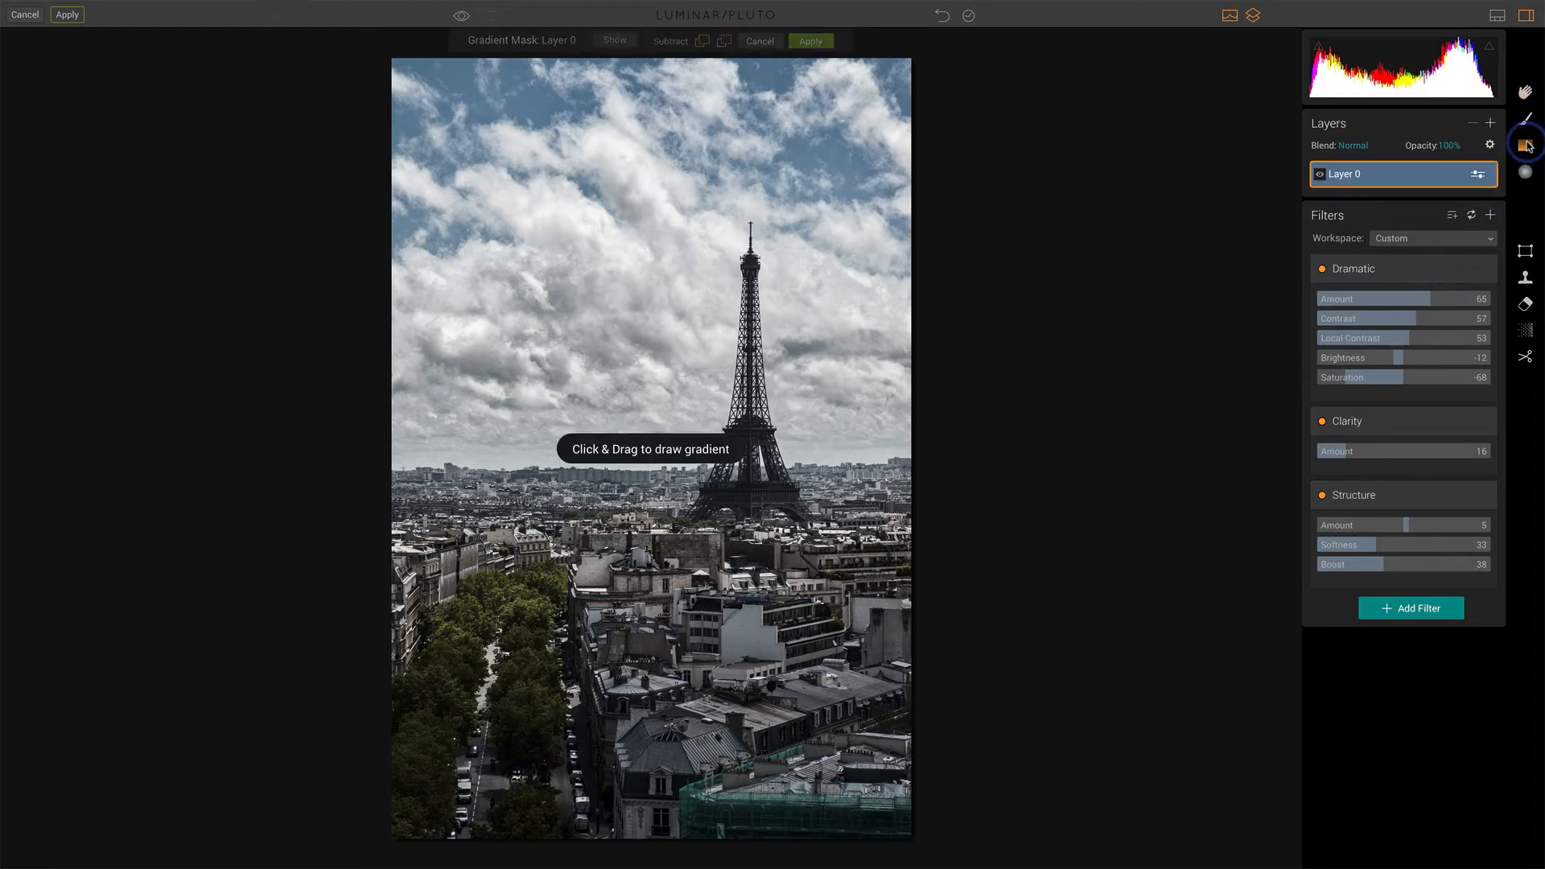
click(1429, 275)
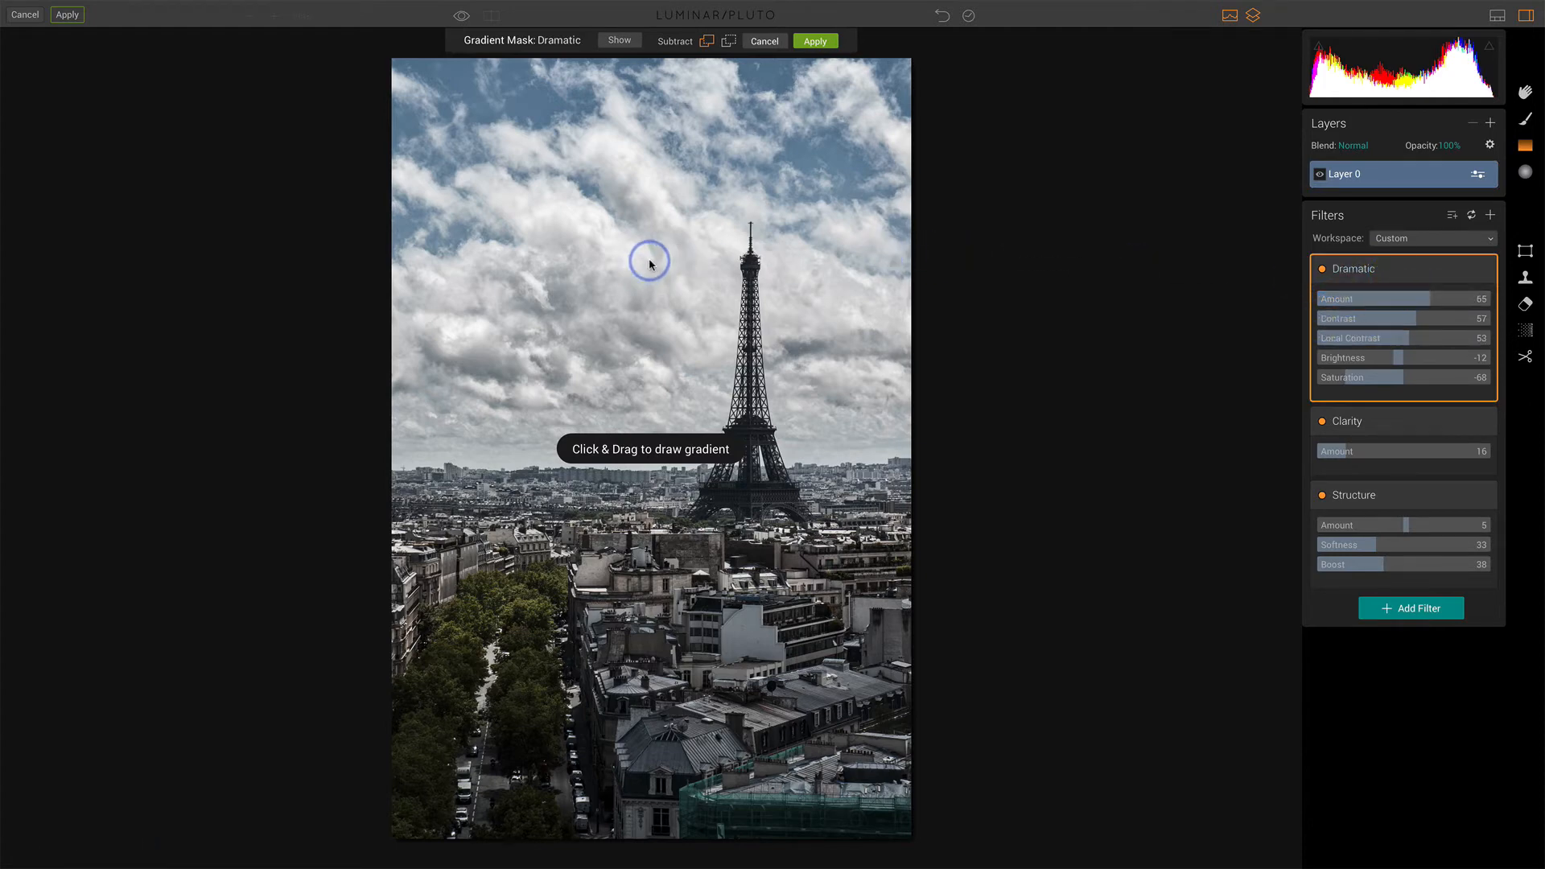
drag(652, 260, 652, 131)
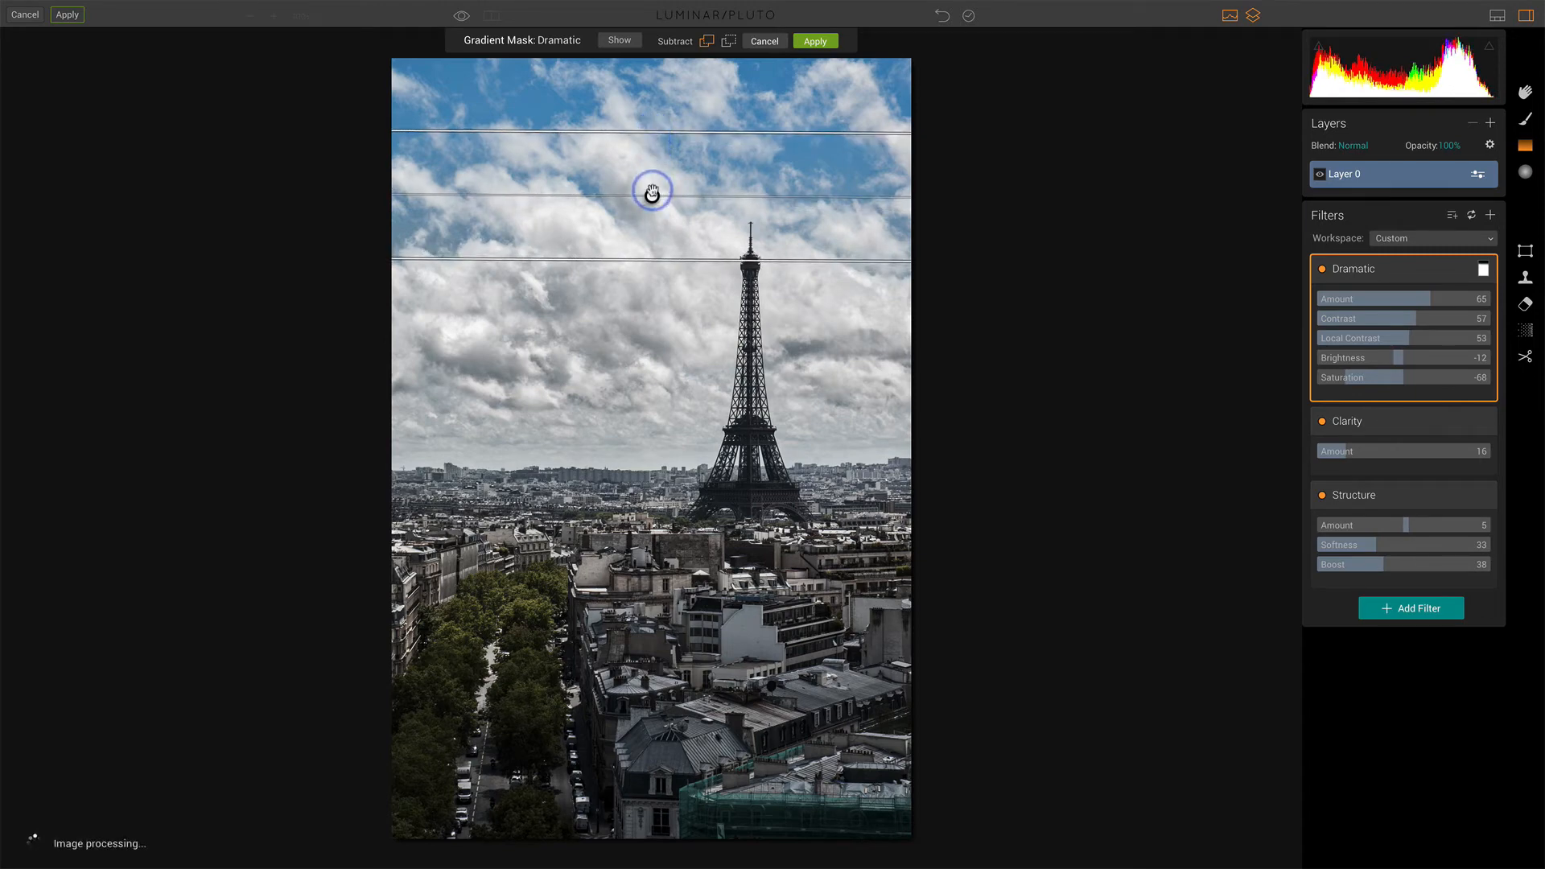
drag(652, 193, 652, 228)
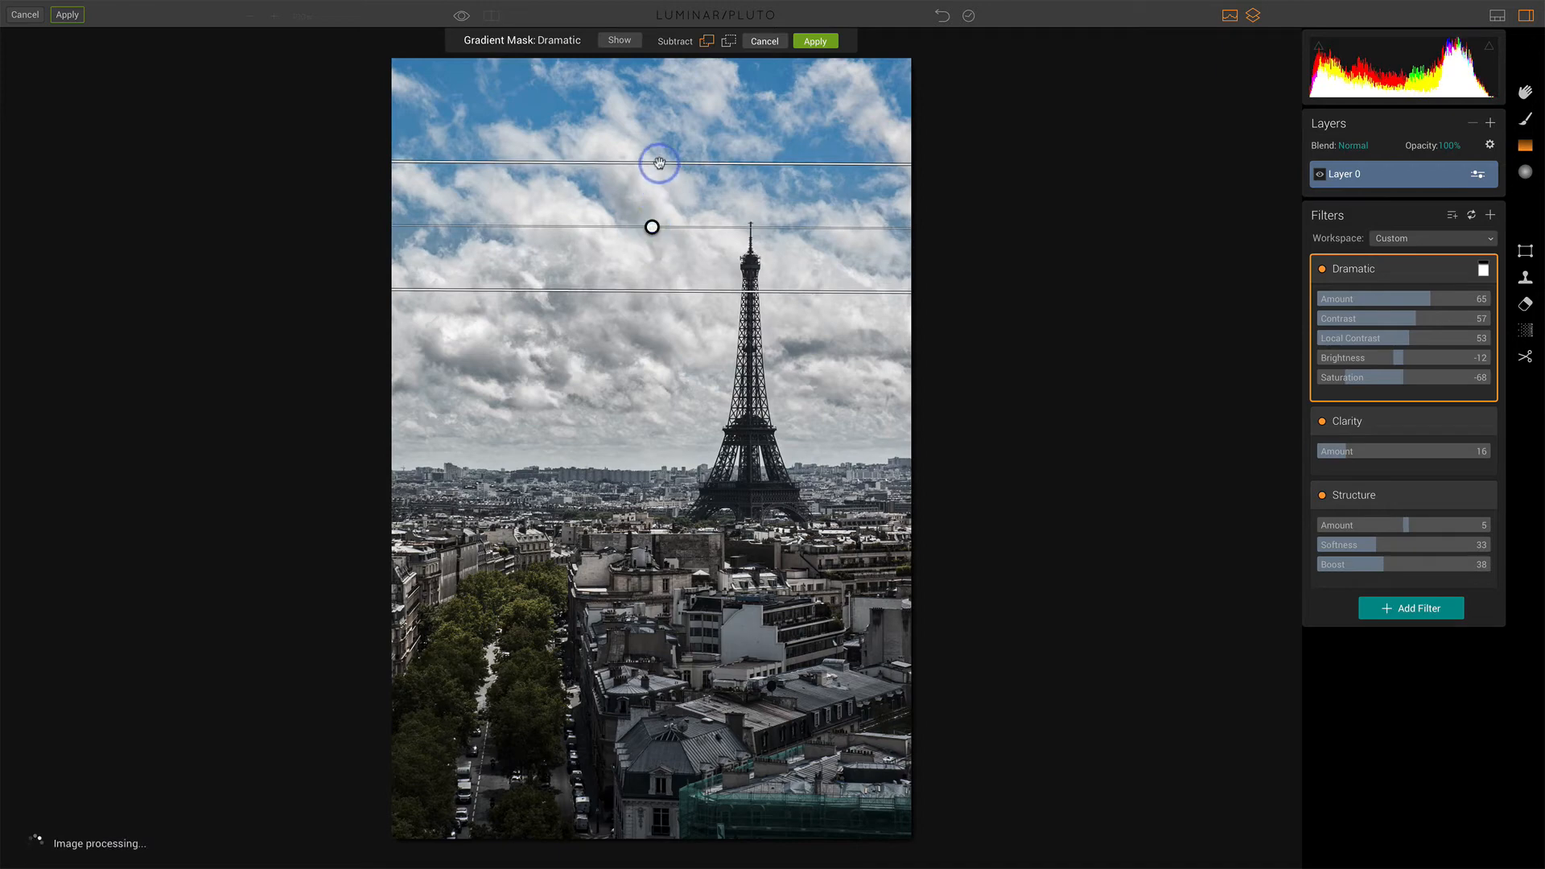
drag(656, 157, 652, 97)
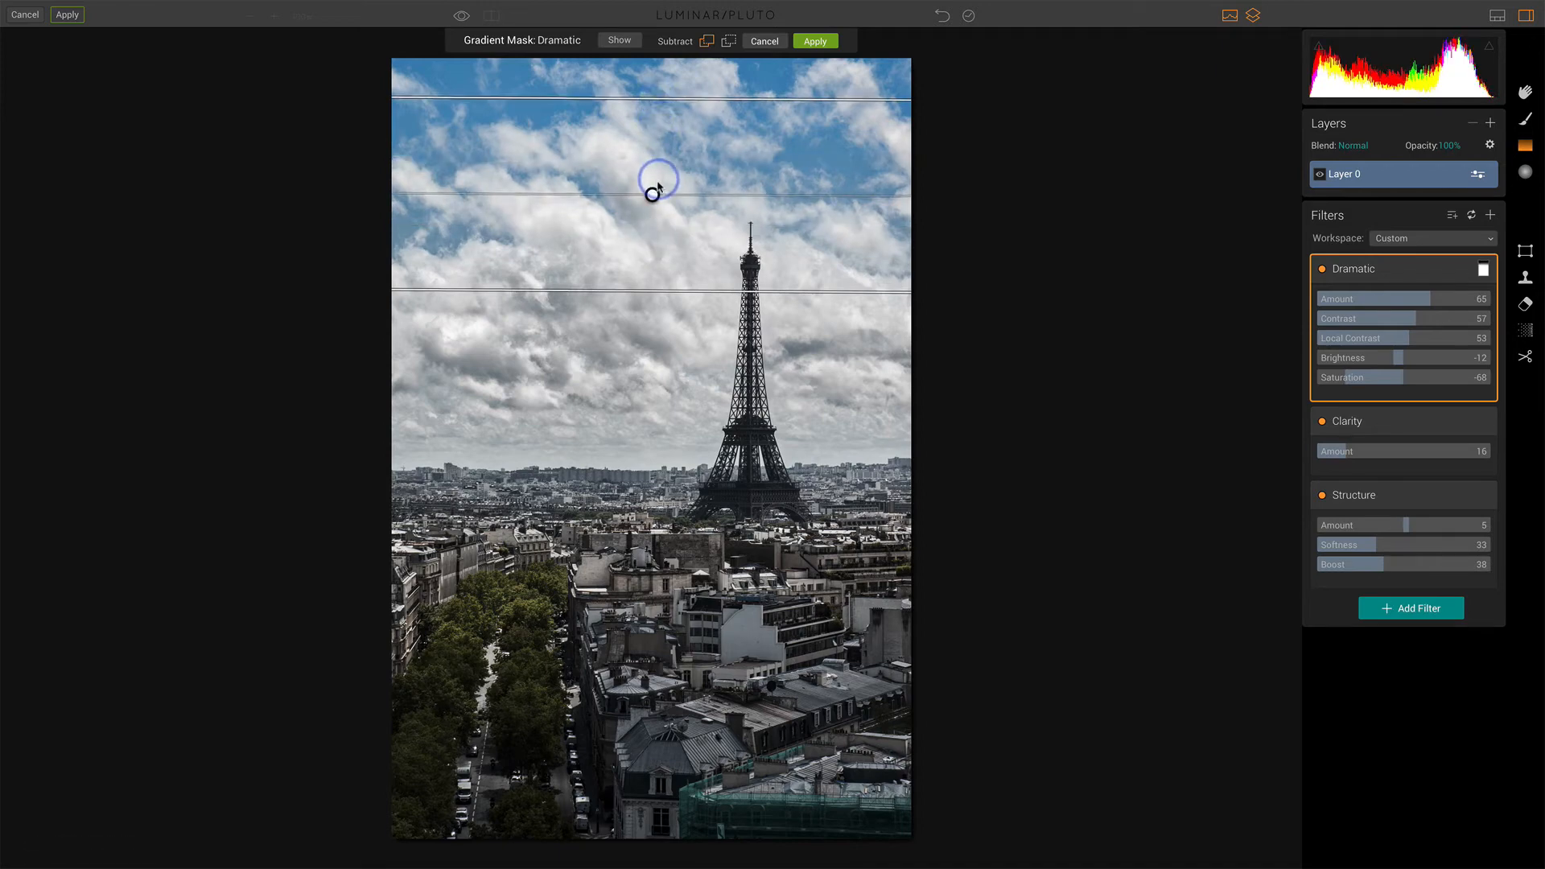
Move the Dramatic filter's gradient mask up to the image's top edge, adjust its lower boundary, apply it and compare the effect
drag(649, 200, 652, 72)
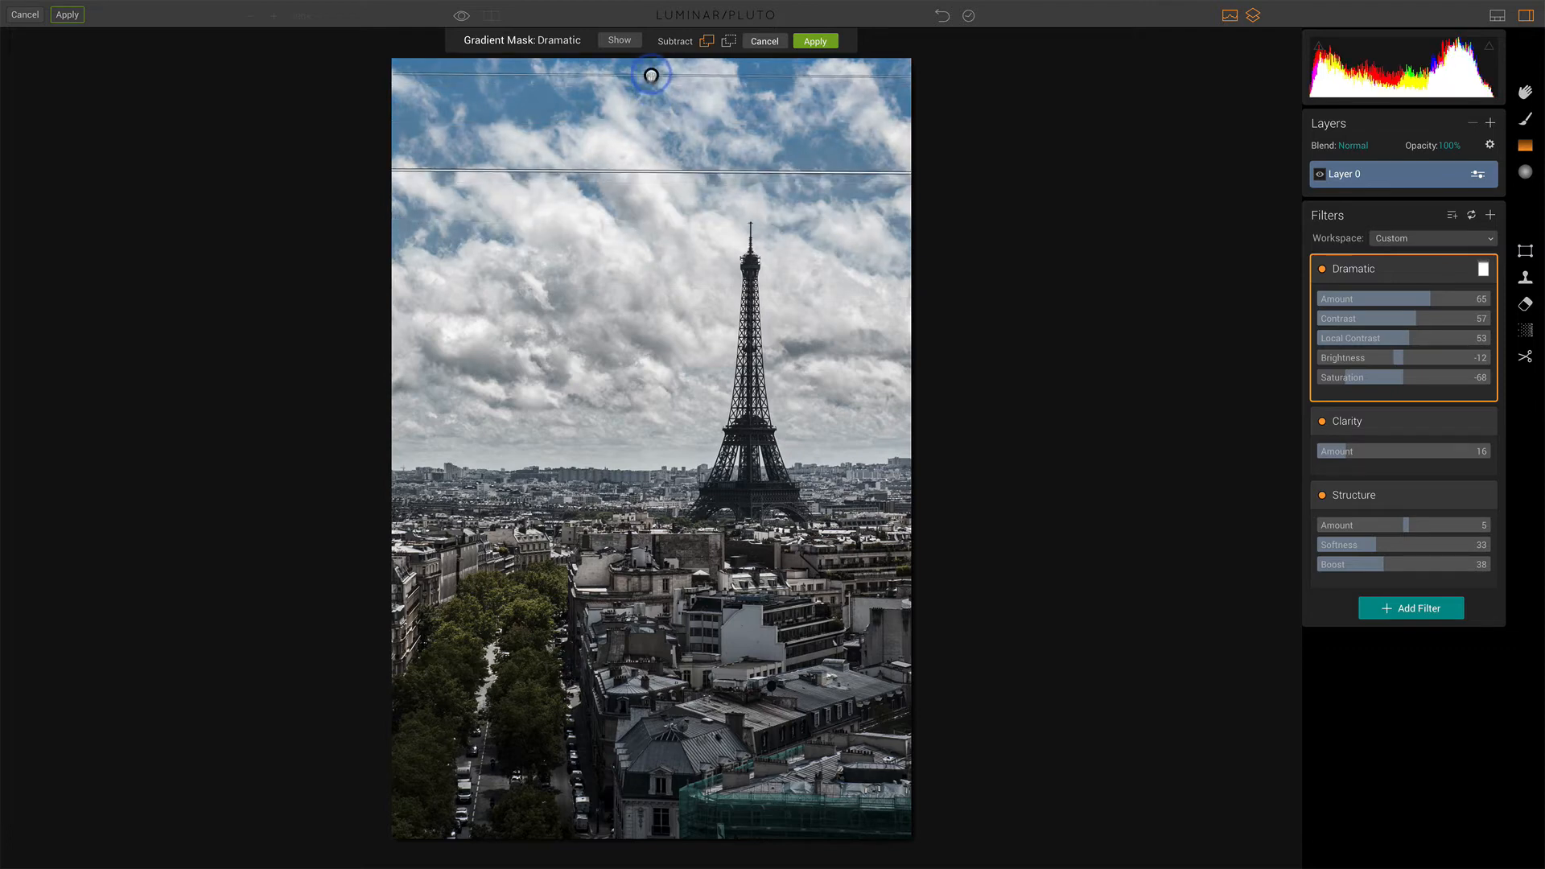
drag(648, 170, 645, 235)
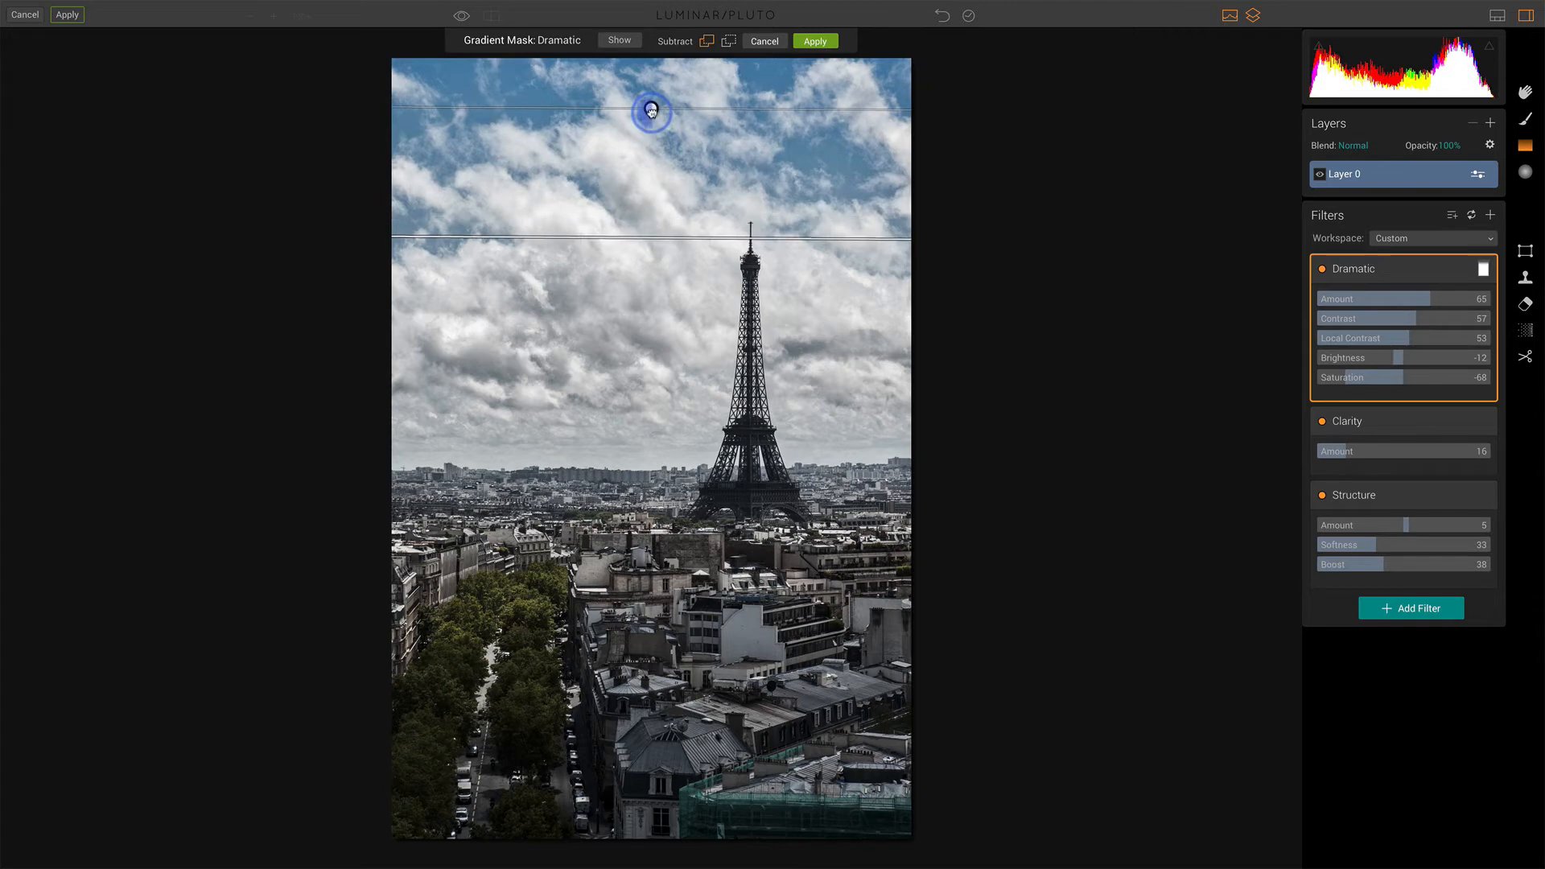
drag(652, 111, 651, 62)
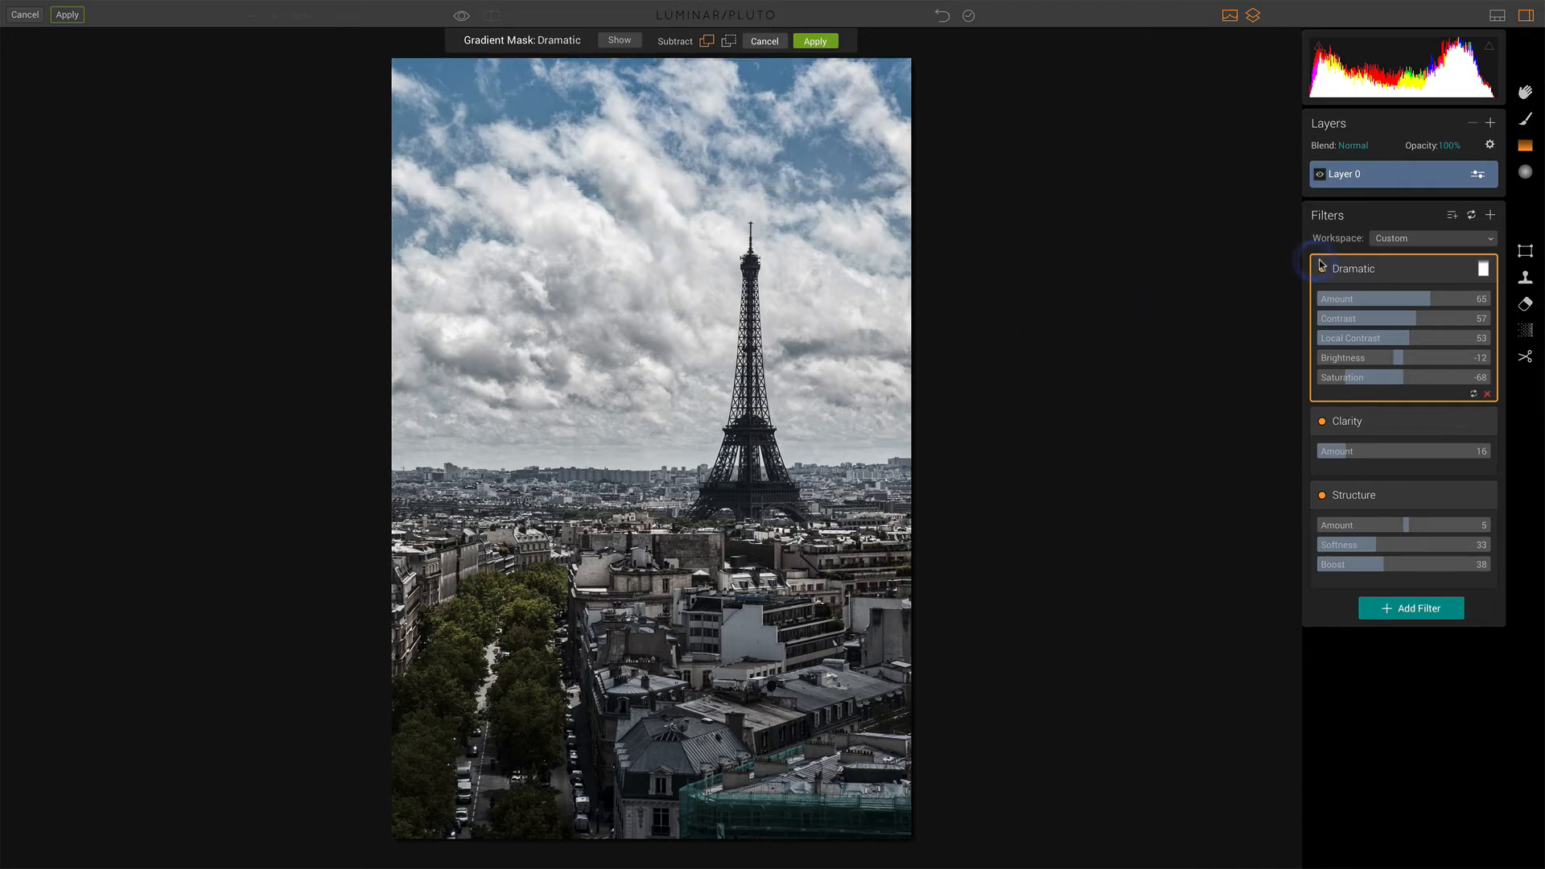
click(815, 41)
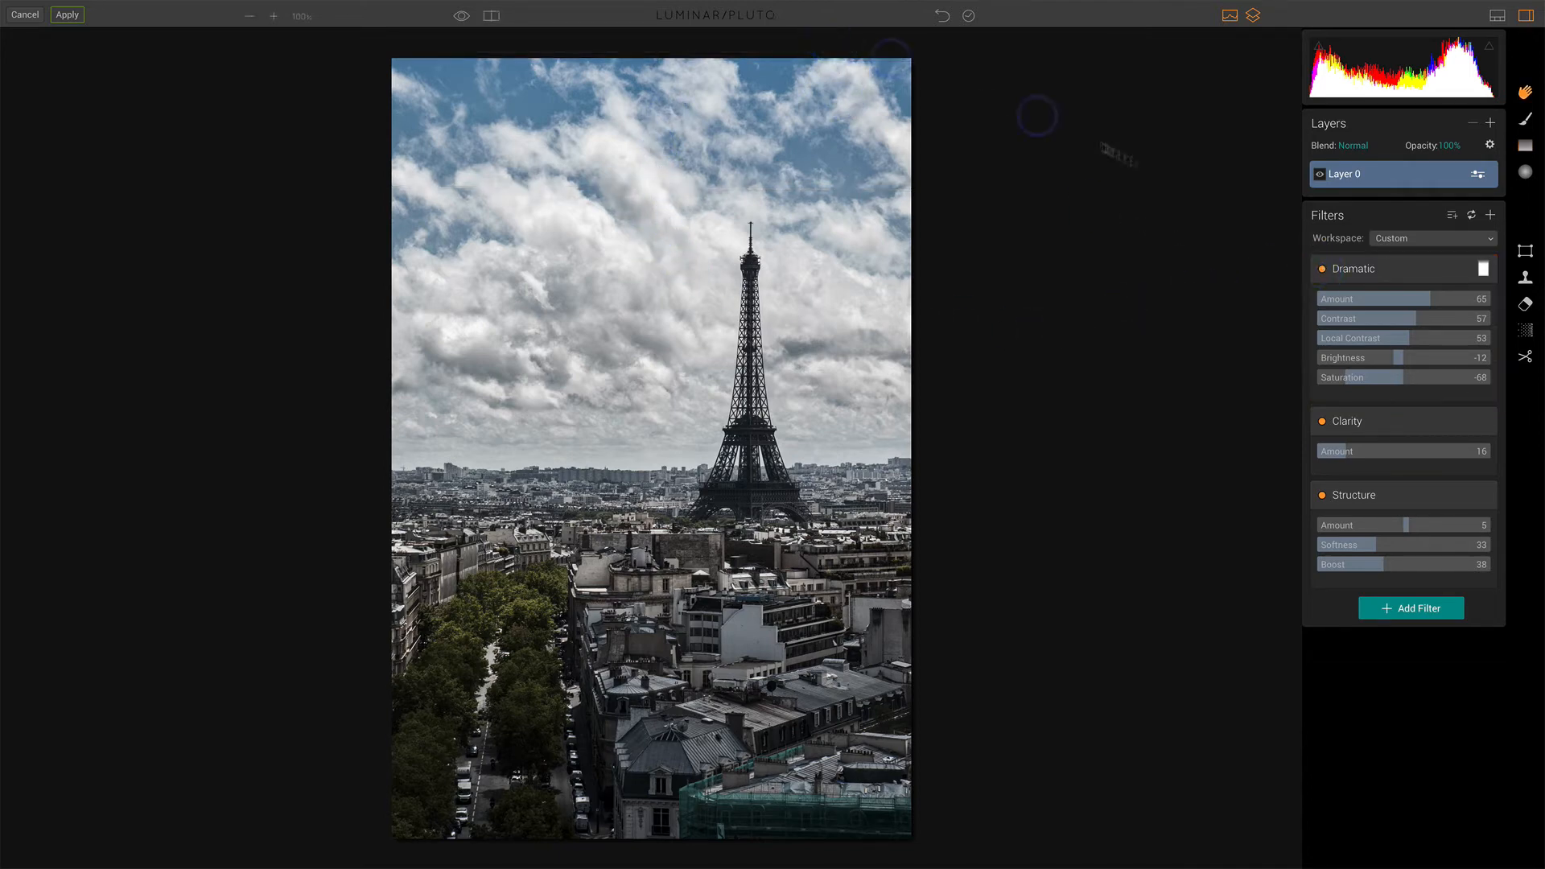
click(1322, 271)
click(1322, 271)
Add an HSL color filter and set its Saturation to Green -73, Aqua -75 and Blue -75
click(1491, 216)
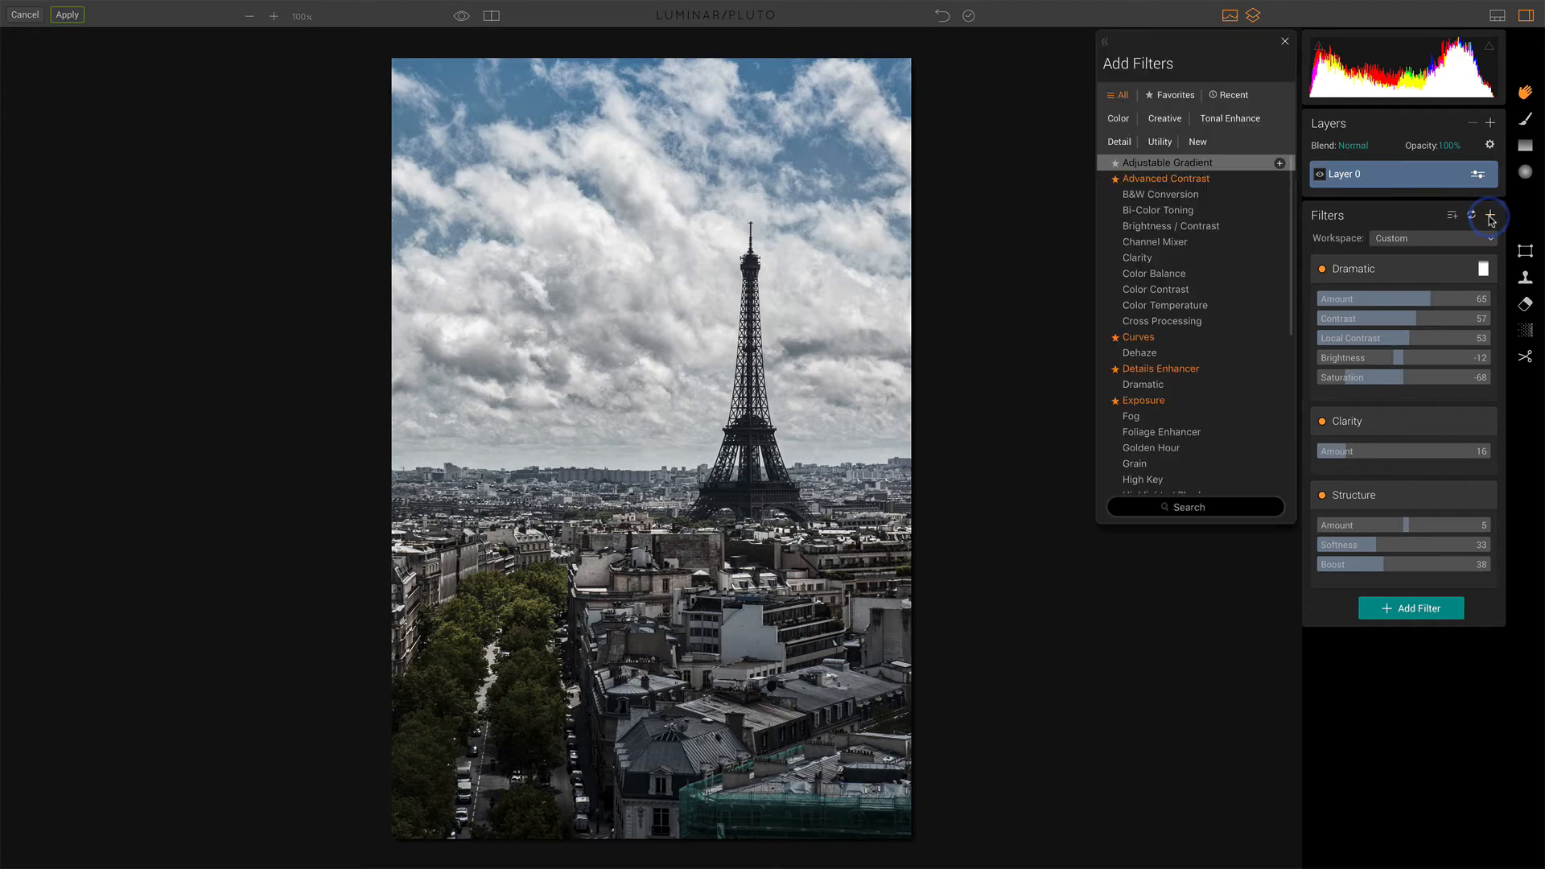
click(1113, 120)
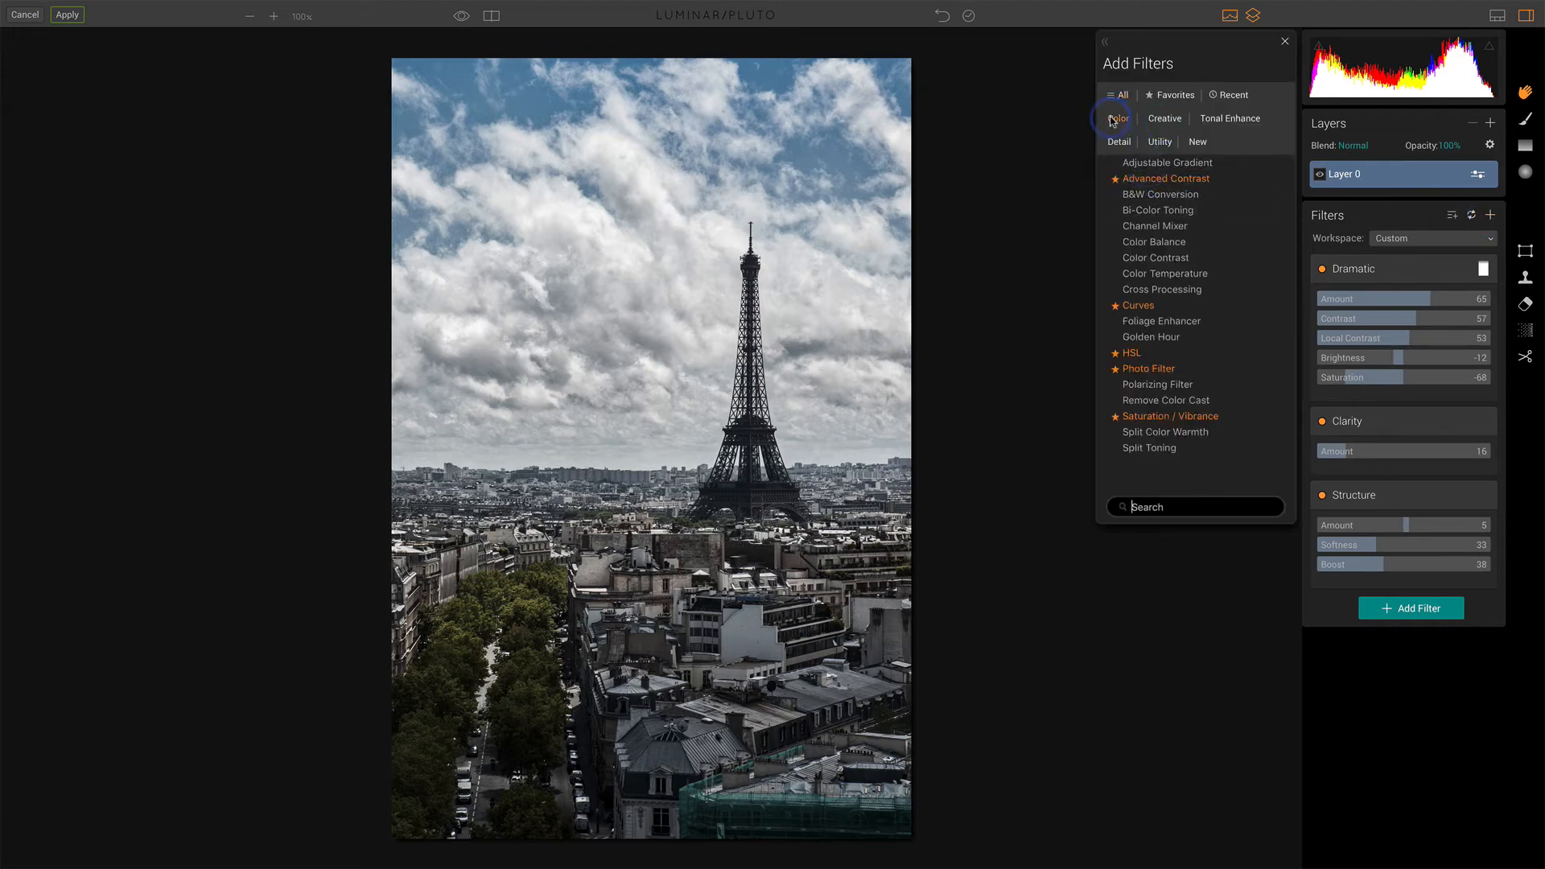
click(1135, 352)
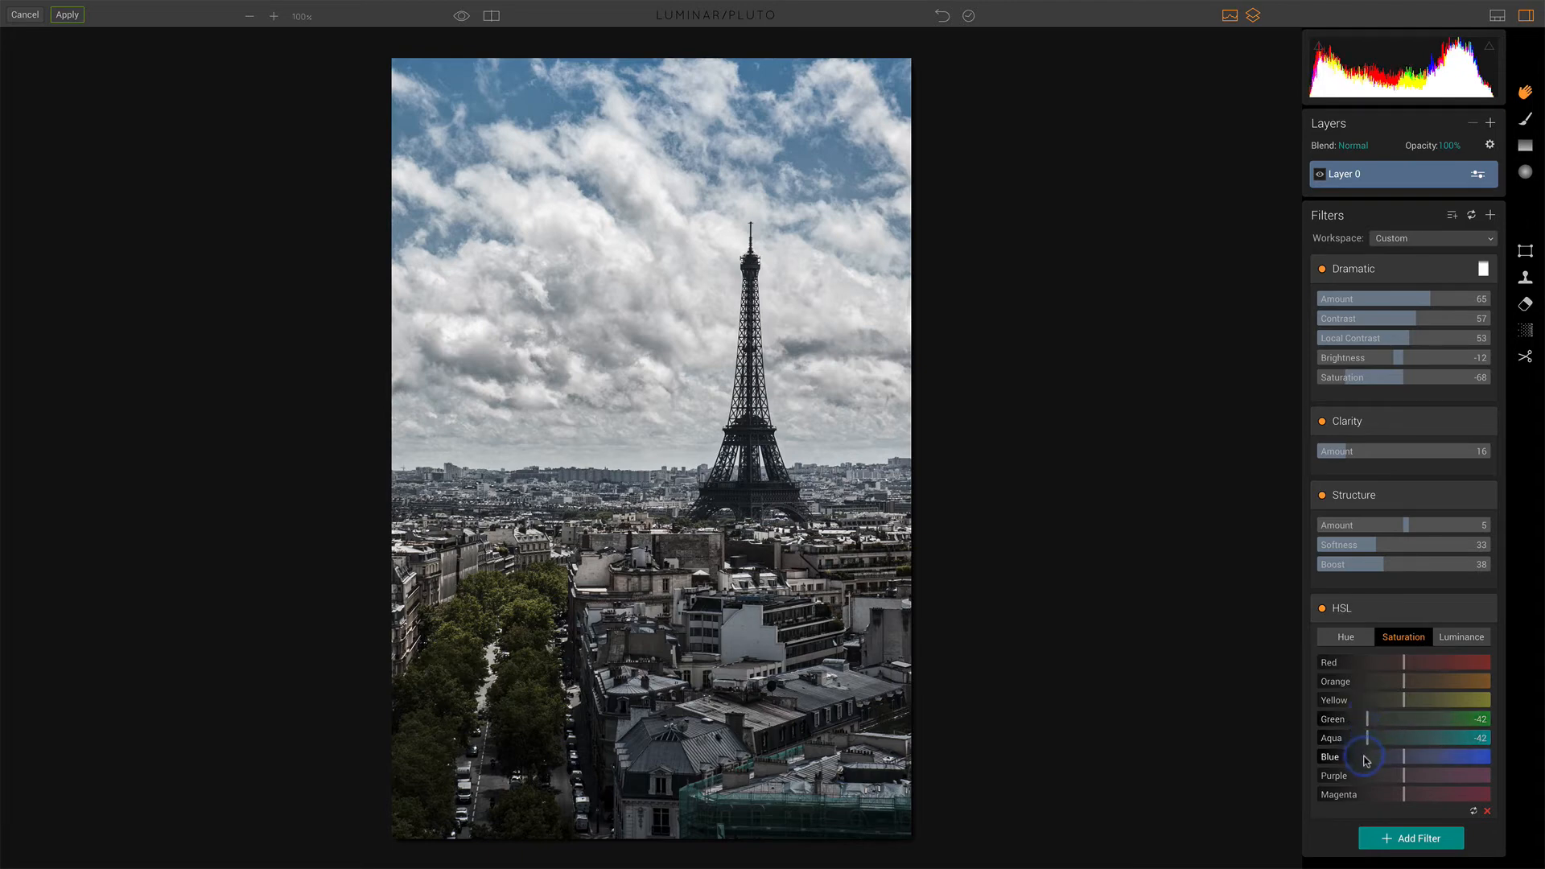
click(1366, 757)
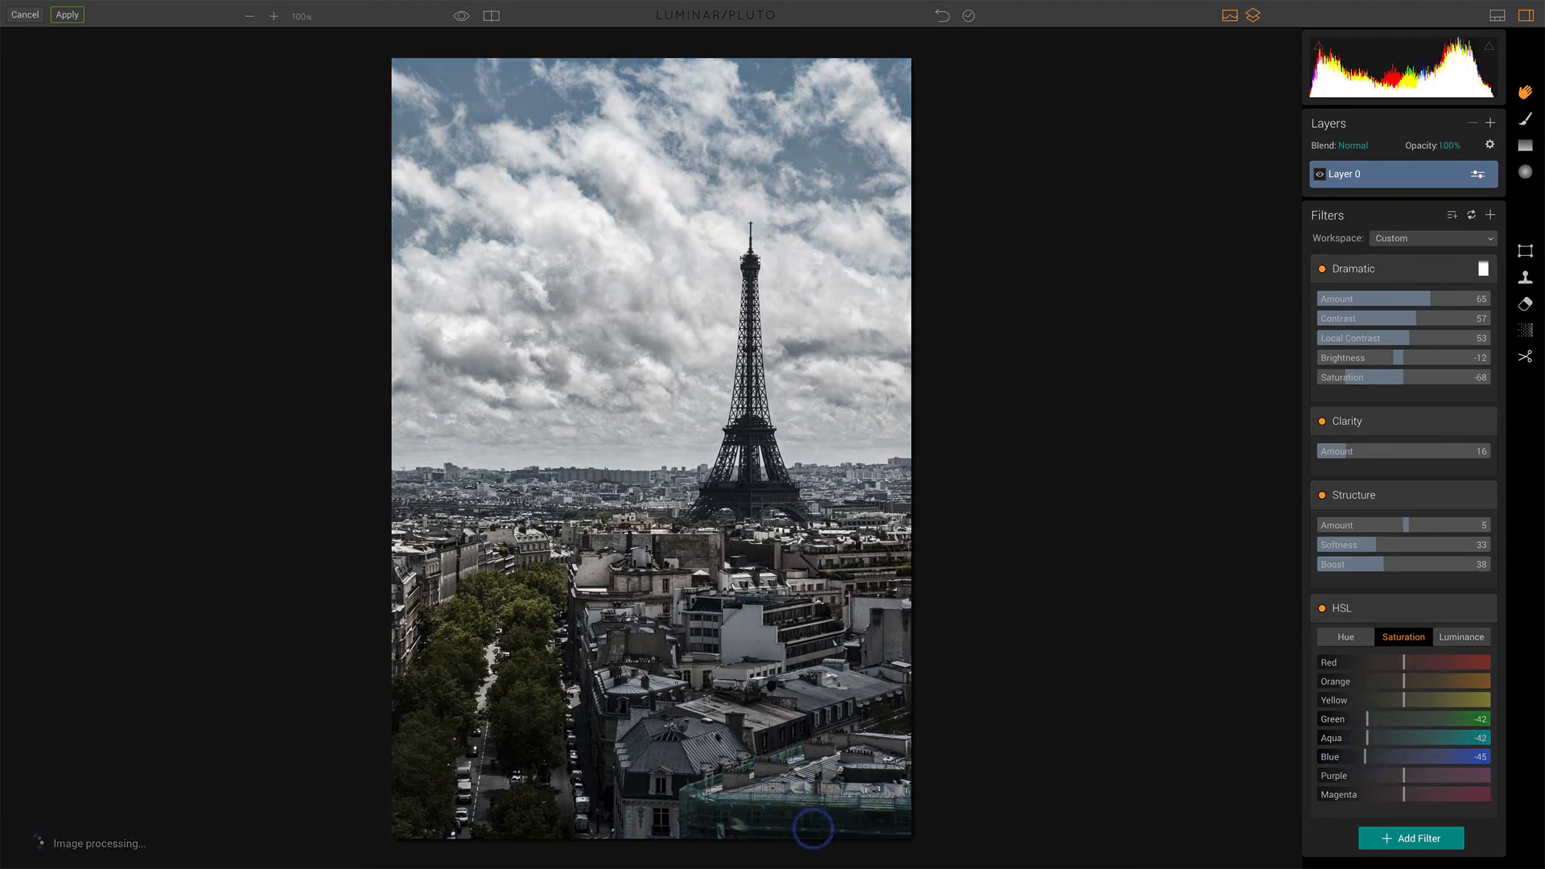
click(1340, 738)
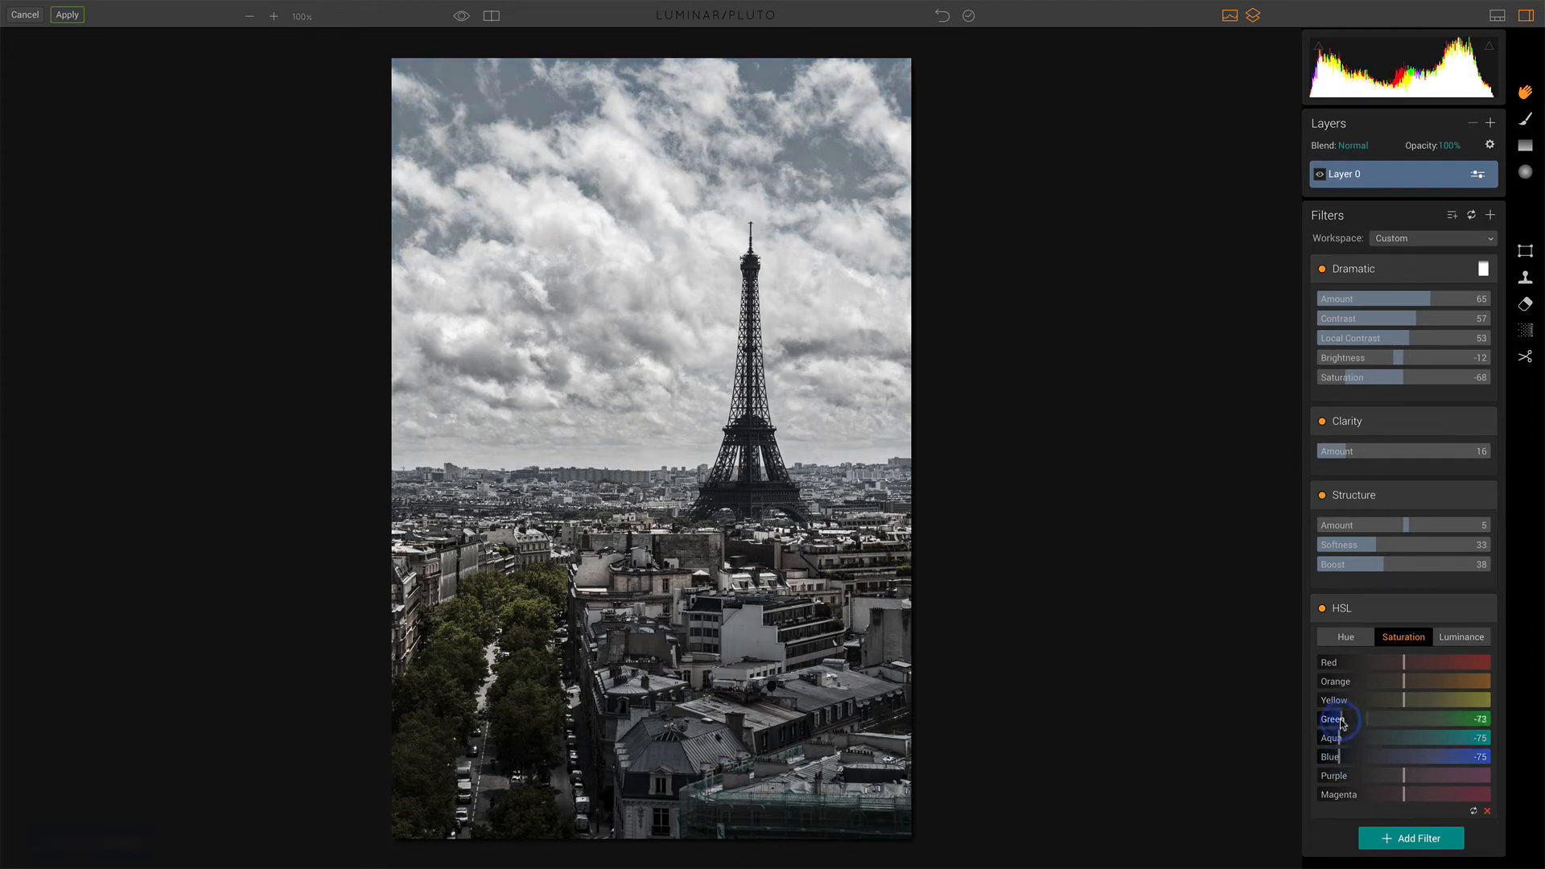
click(1341, 738)
drag(1354, 741, 1340, 741)
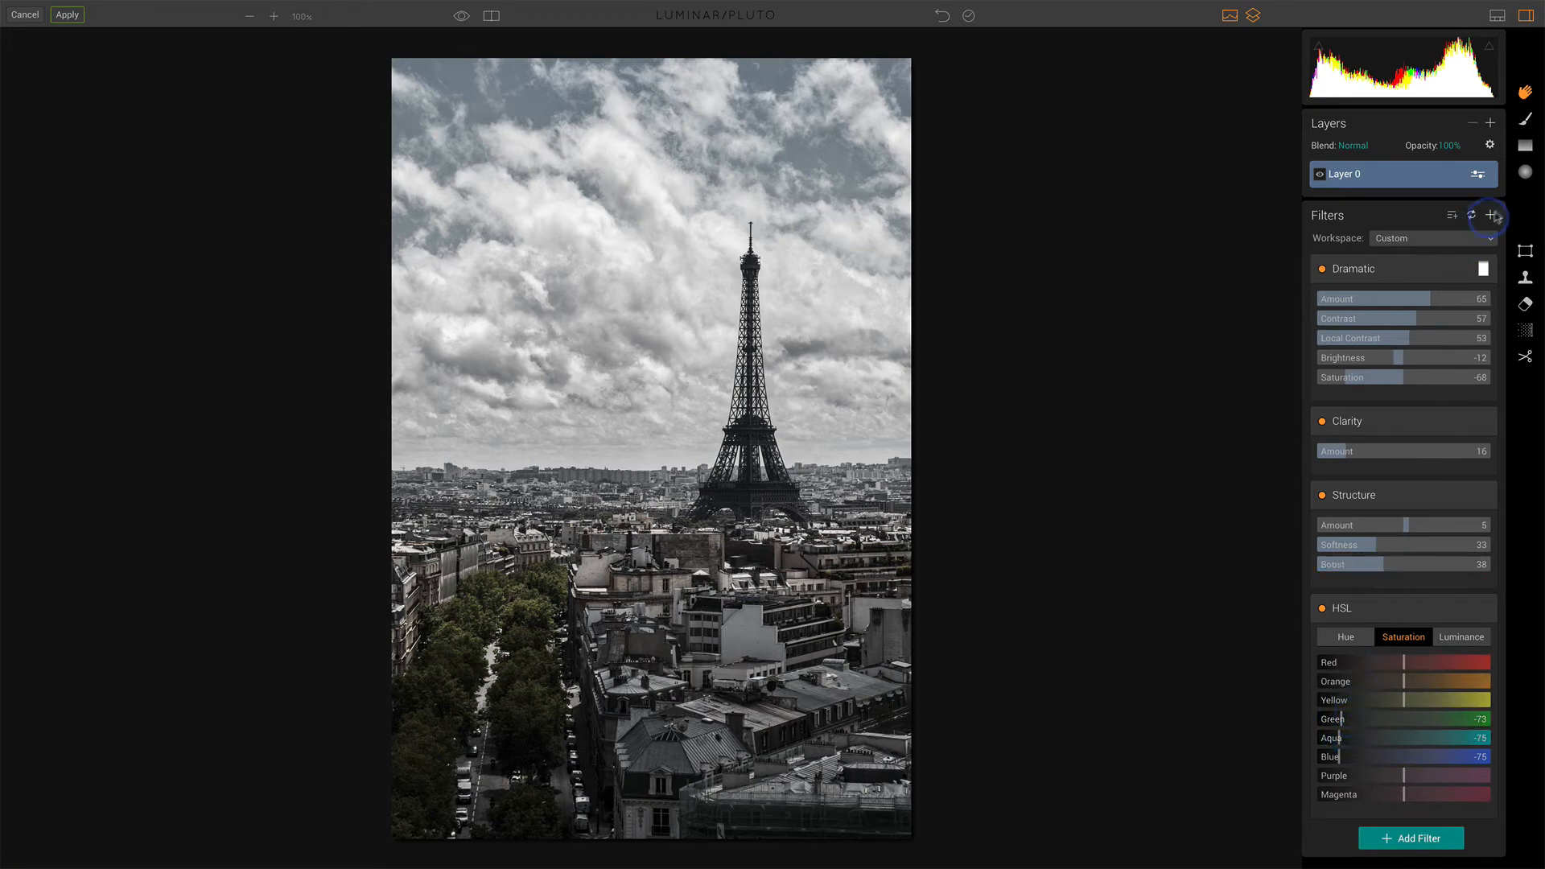
Start a brush mask on the HSL filter and invert it to hide the desaturation across the whole image
click(1525, 121)
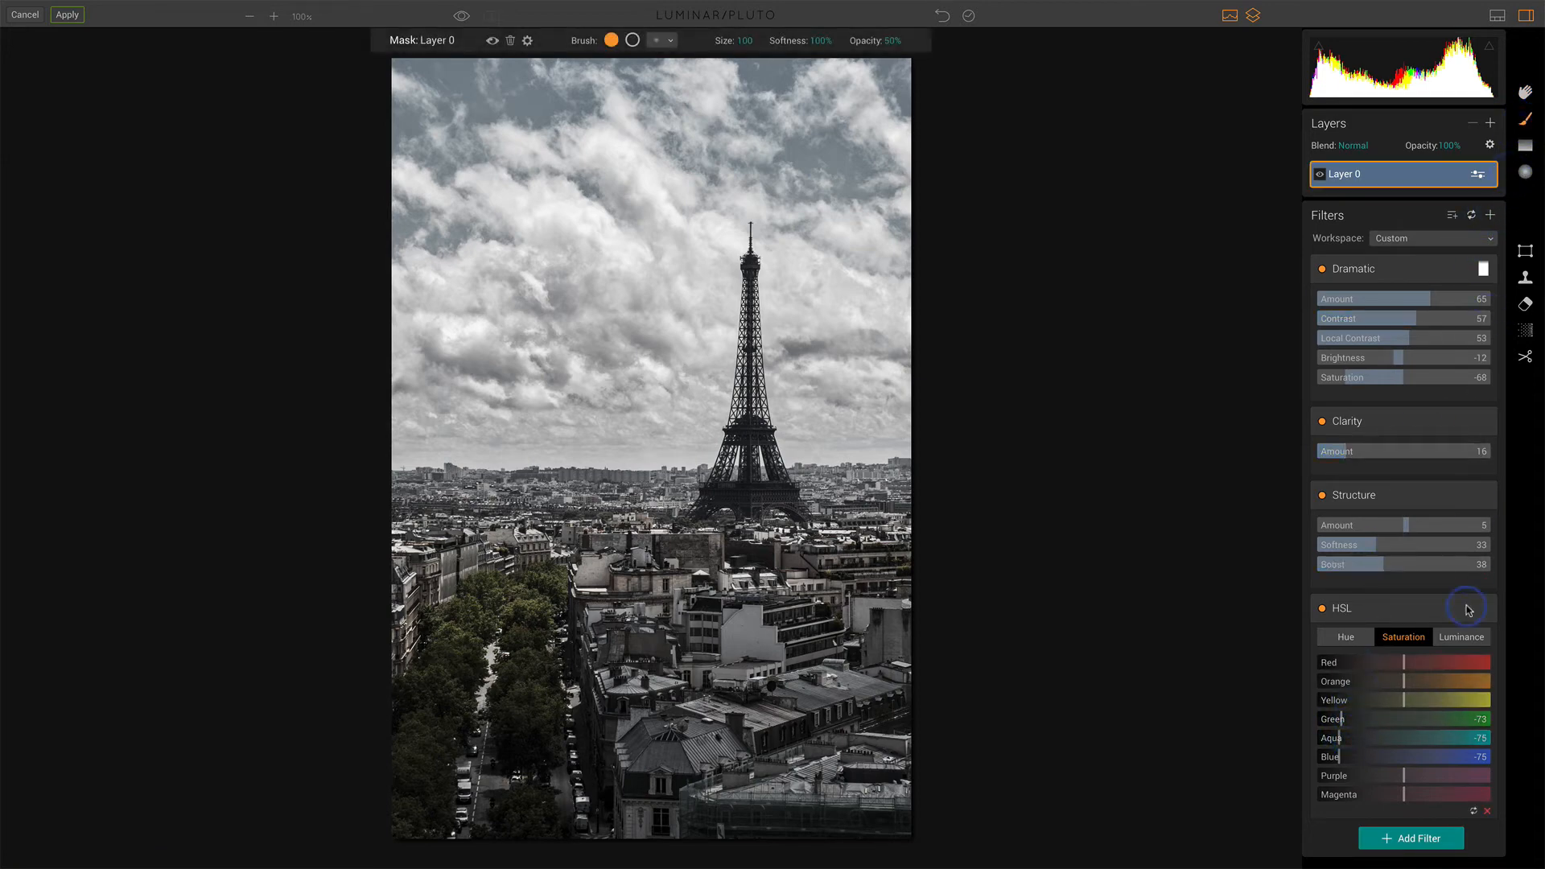
click(1433, 611)
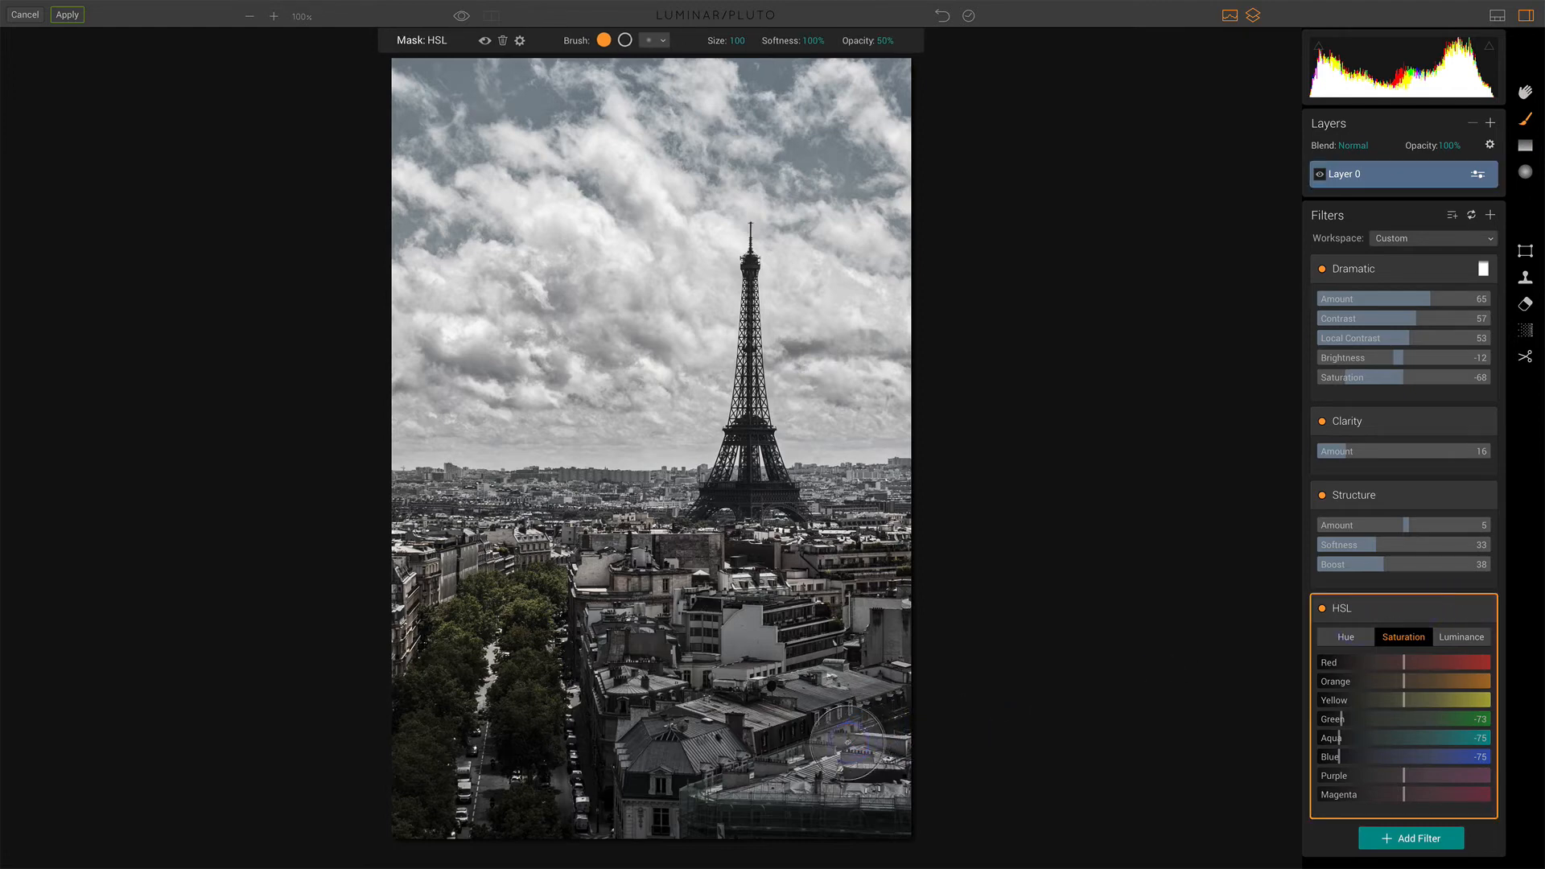
click(519, 41)
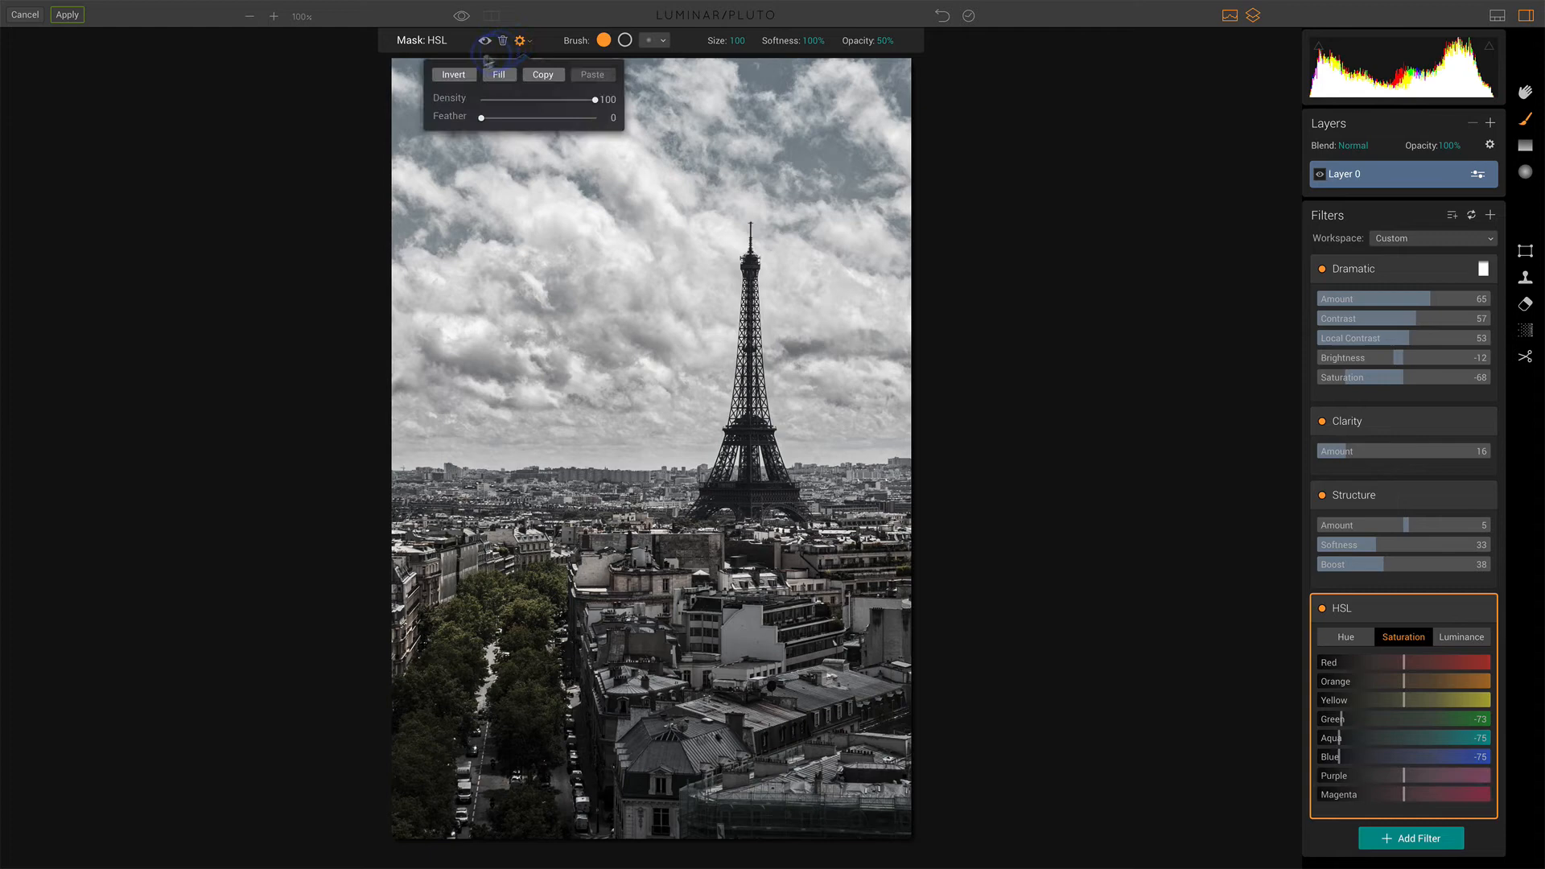
click(455, 75)
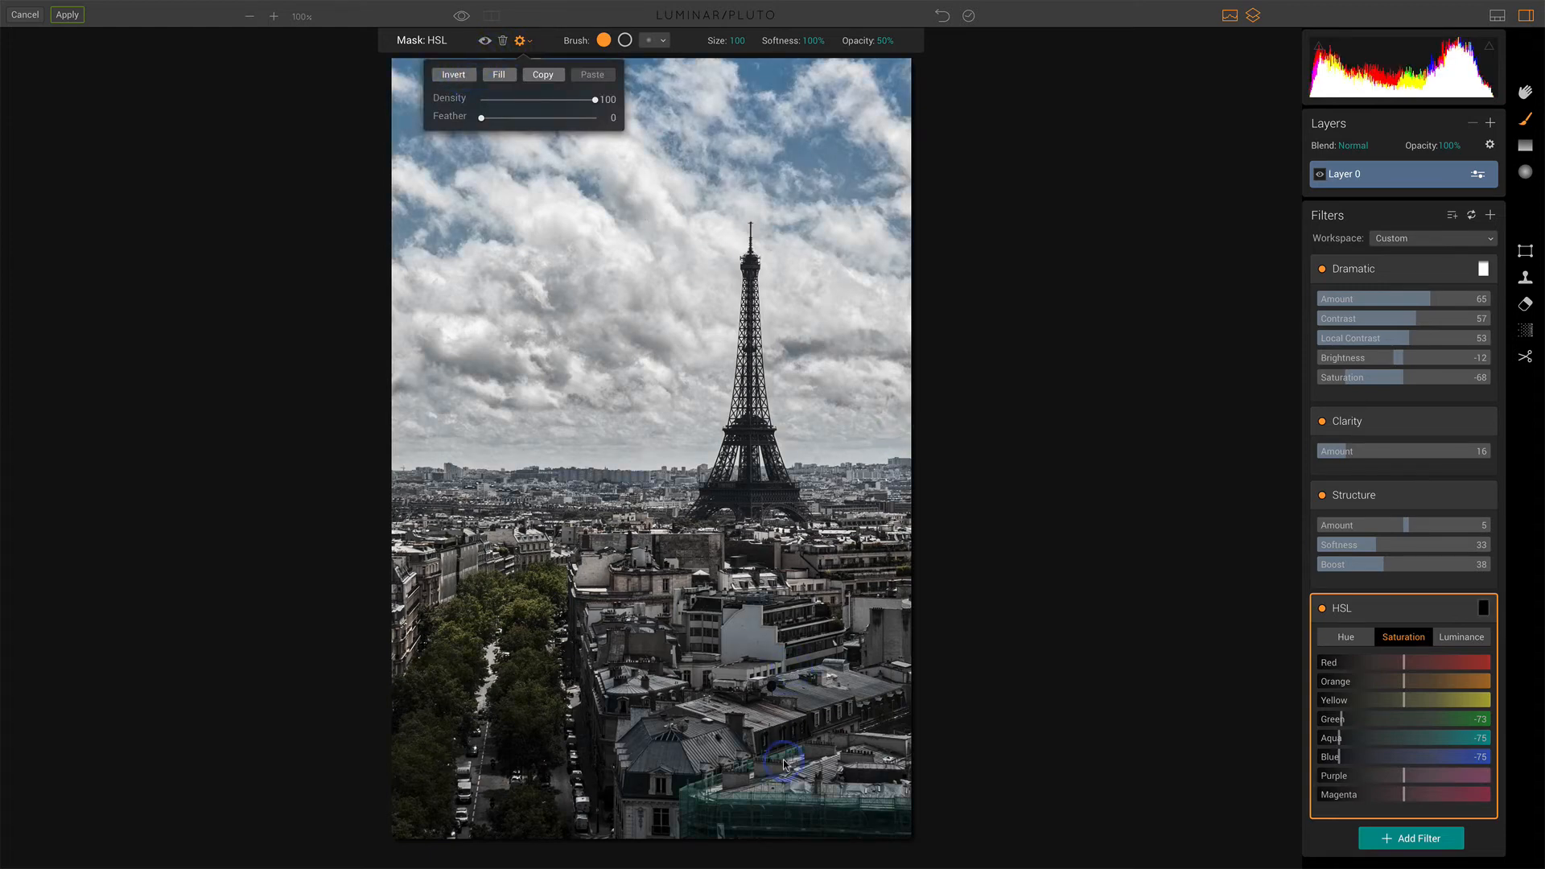
click(520, 41)
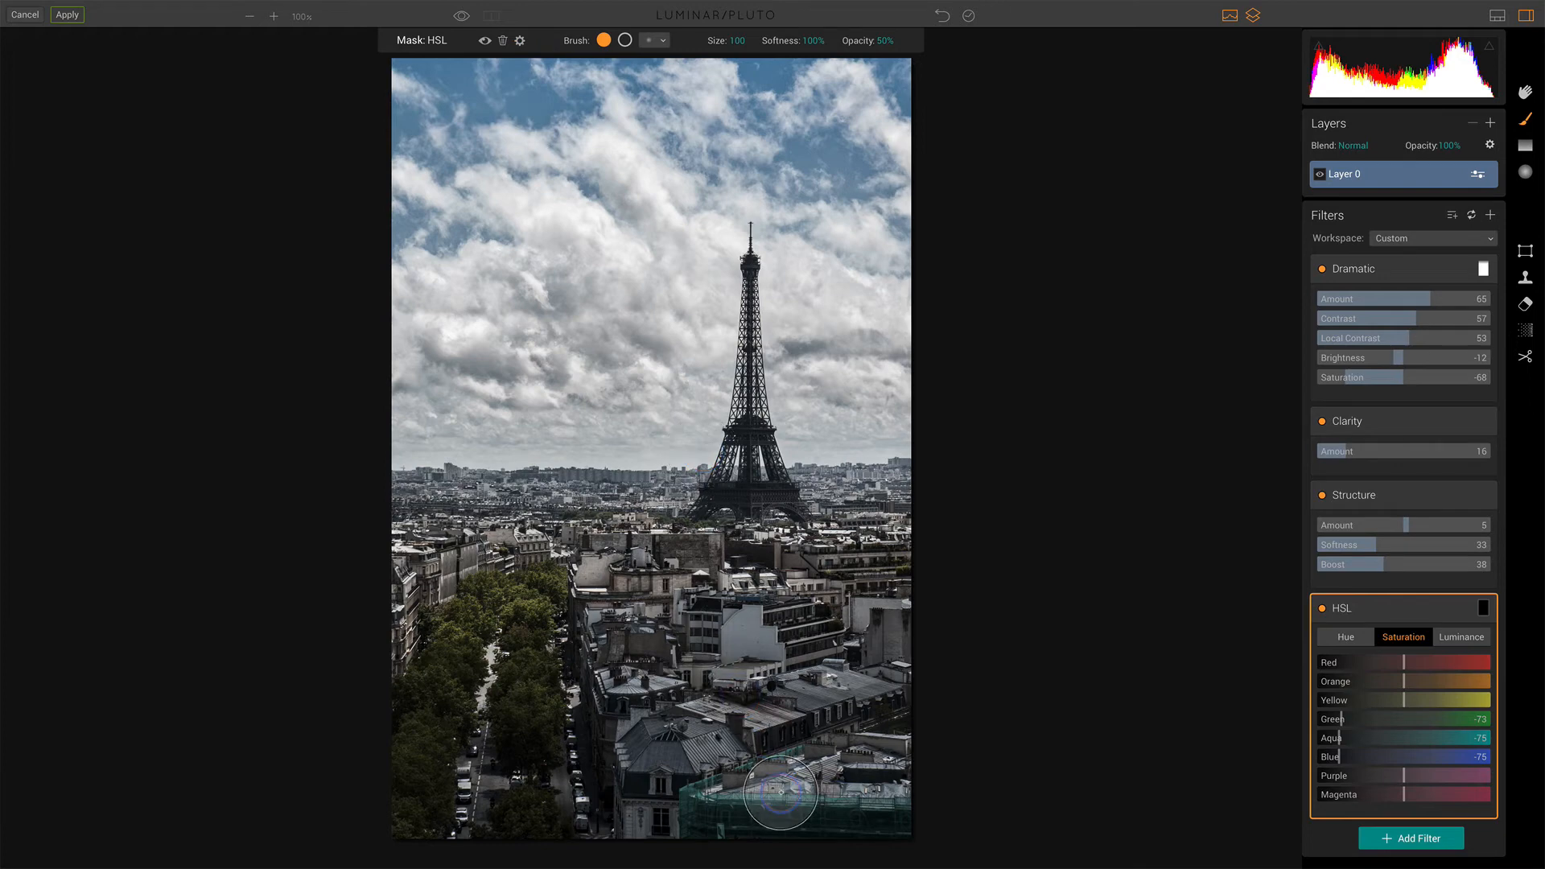
Paint the HSL mask over the green netting at the photo's lower-right corner with a size 52 brush at 100% opacity
key(bracketleft)
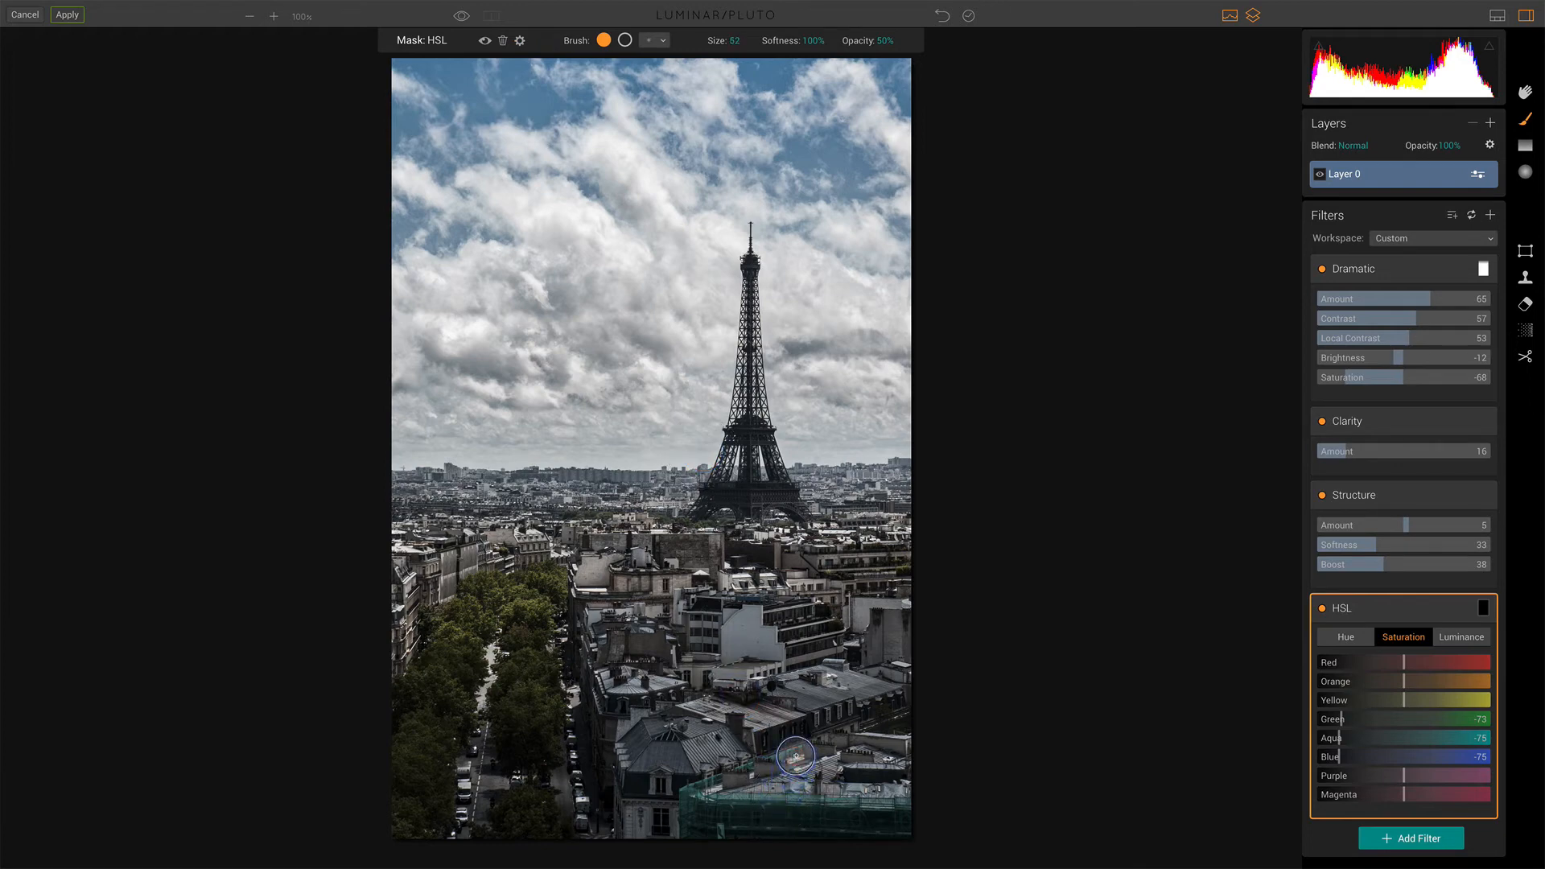
mouse_move(751, 771)
mouse_down()
mouse_move(690, 799)
mouse_move(902, 804)
mouse_move(888, 820)
mouse_move(712, 822)
mouse_move(807, 835)
mouse_move(664, 814)
mouse_move(780, 757)
mouse_move(701, 798)
mouse_move(877, 823)
mouse_up()
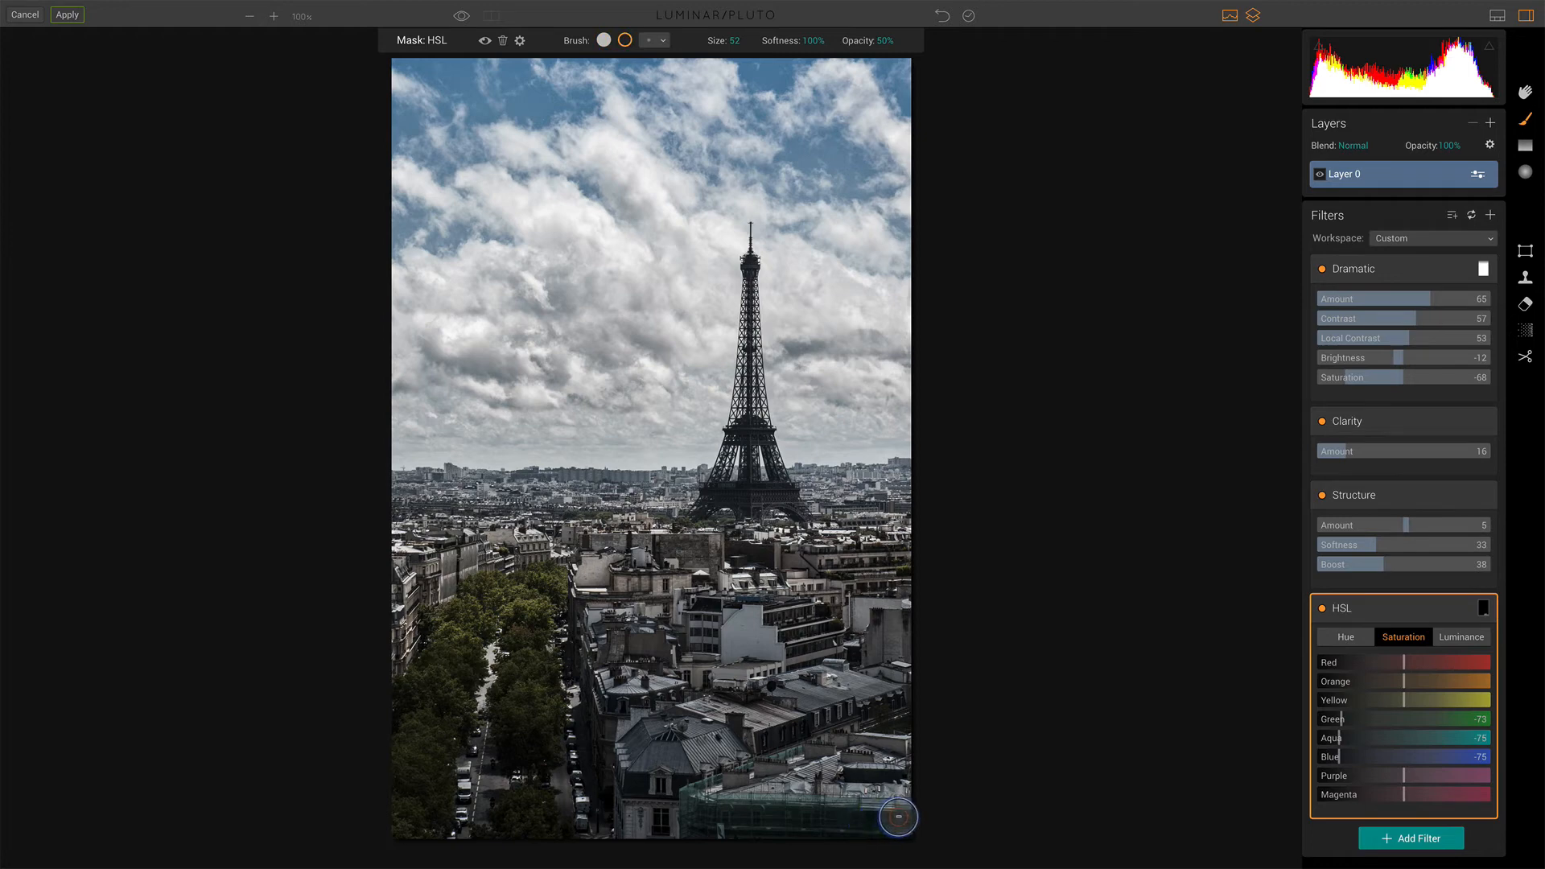
mouse_move(879, 817)
mouse_down()
mouse_move(742, 820)
mouse_move(705, 787)
mouse_move(760, 777)
mouse_move(688, 812)
mouse_move(932, 832)
mouse_up()
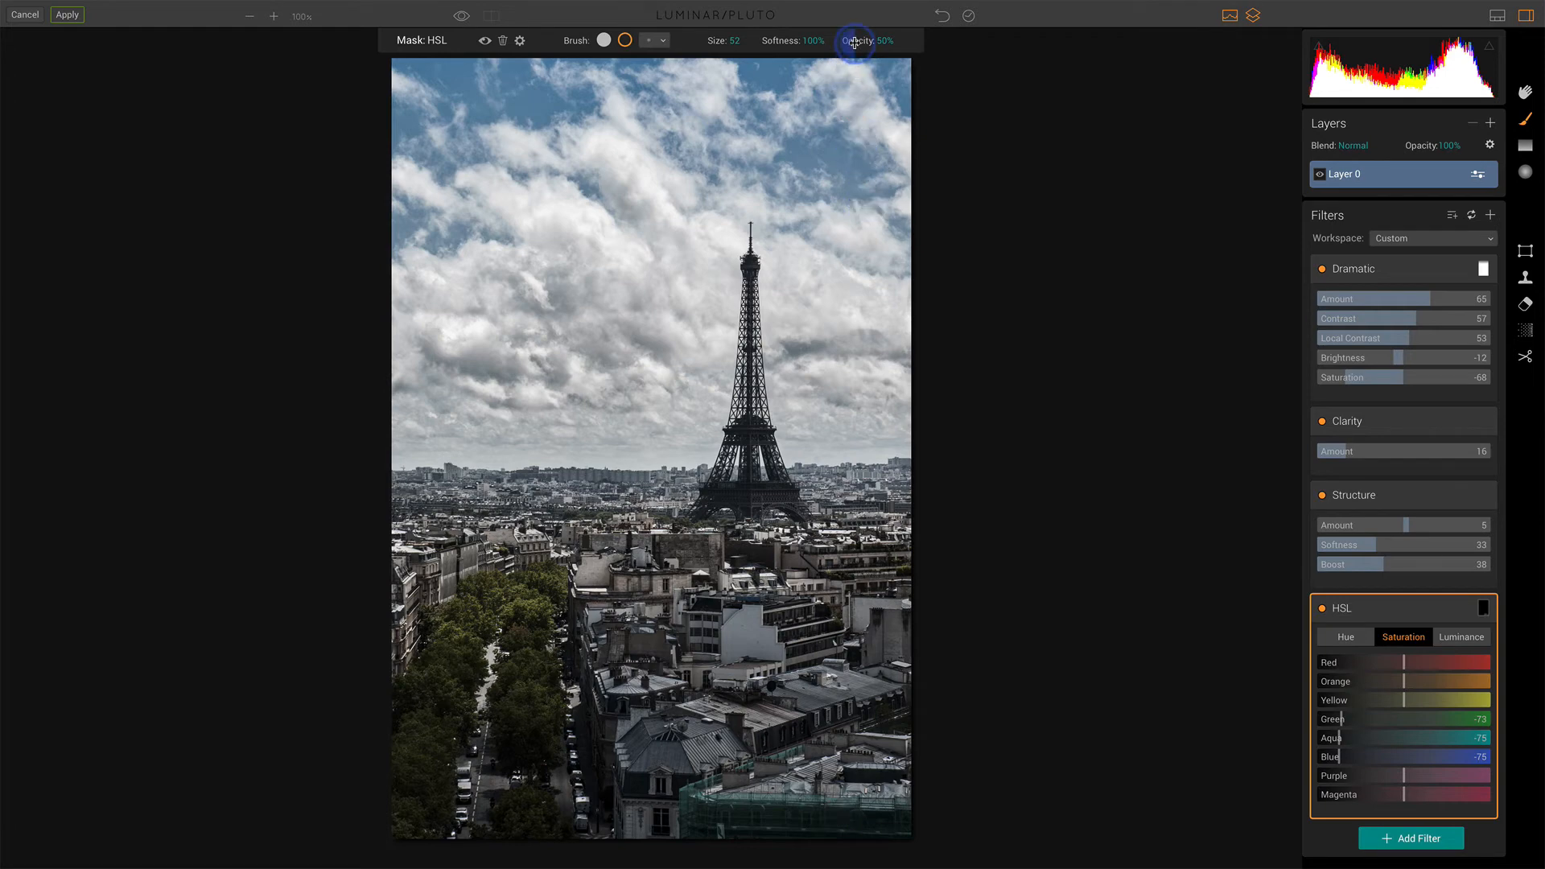
drag(856, 40, 923, 43)
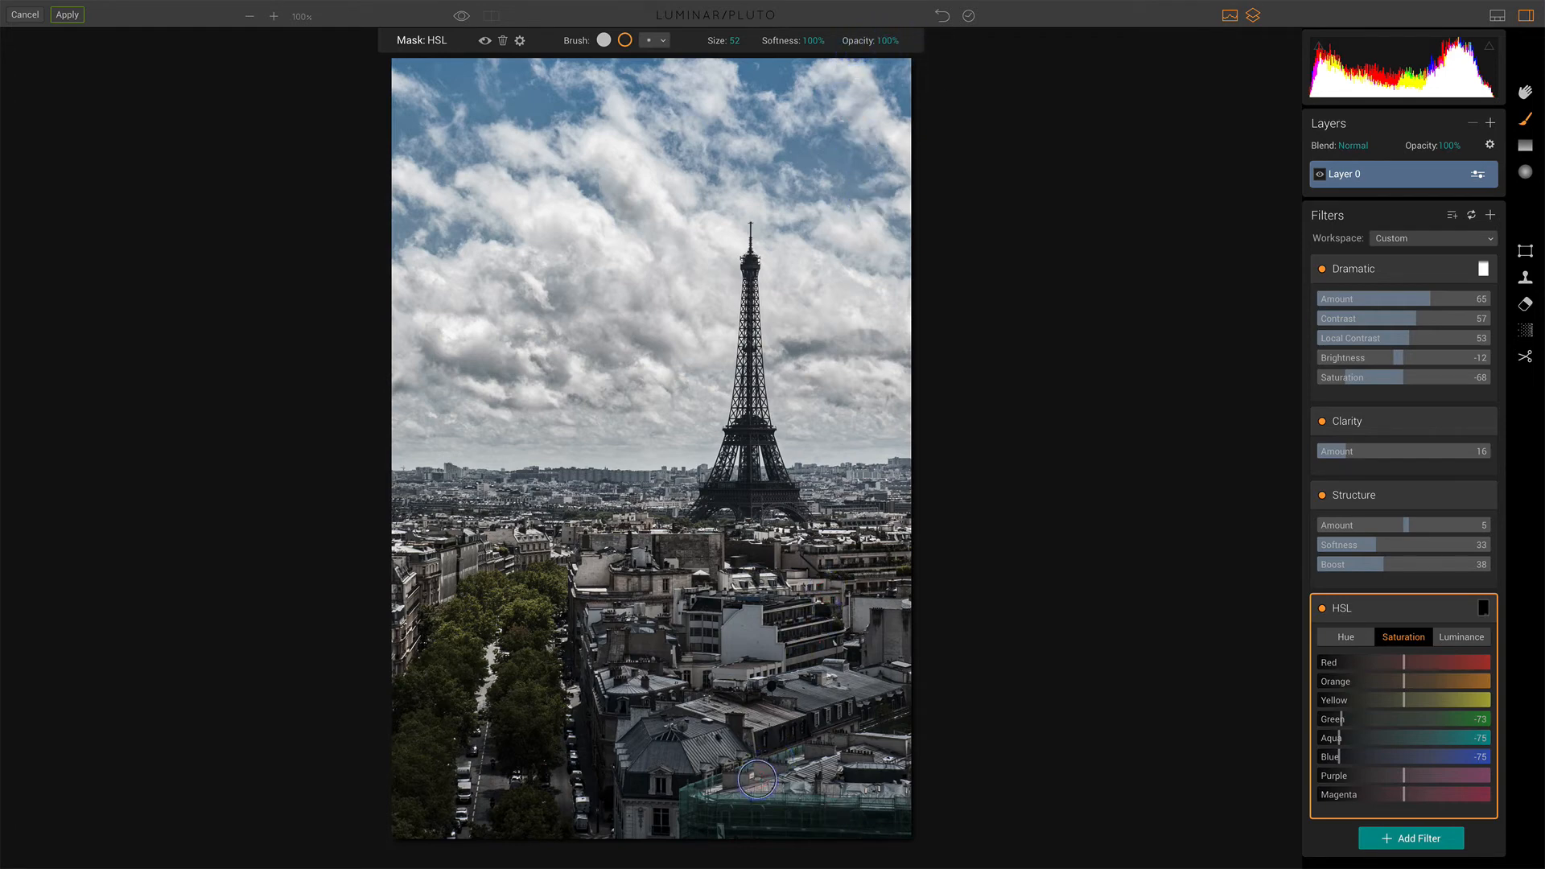
mouse_move(757, 779)
mouse_down()
mouse_move(792, 756)
mouse_move(681, 801)
mouse_move(897, 809)
mouse_move(695, 828)
mouse_move(695, 808)
mouse_move(884, 831)
mouse_move(693, 816)
mouse_move(710, 785)
mouse_move(815, 744)
mouse_move(706, 789)
mouse_move(714, 824)
mouse_move(917, 834)
mouse_move(772, 838)
mouse_move(785, 832)
mouse_move(750, 779)
mouse_up()
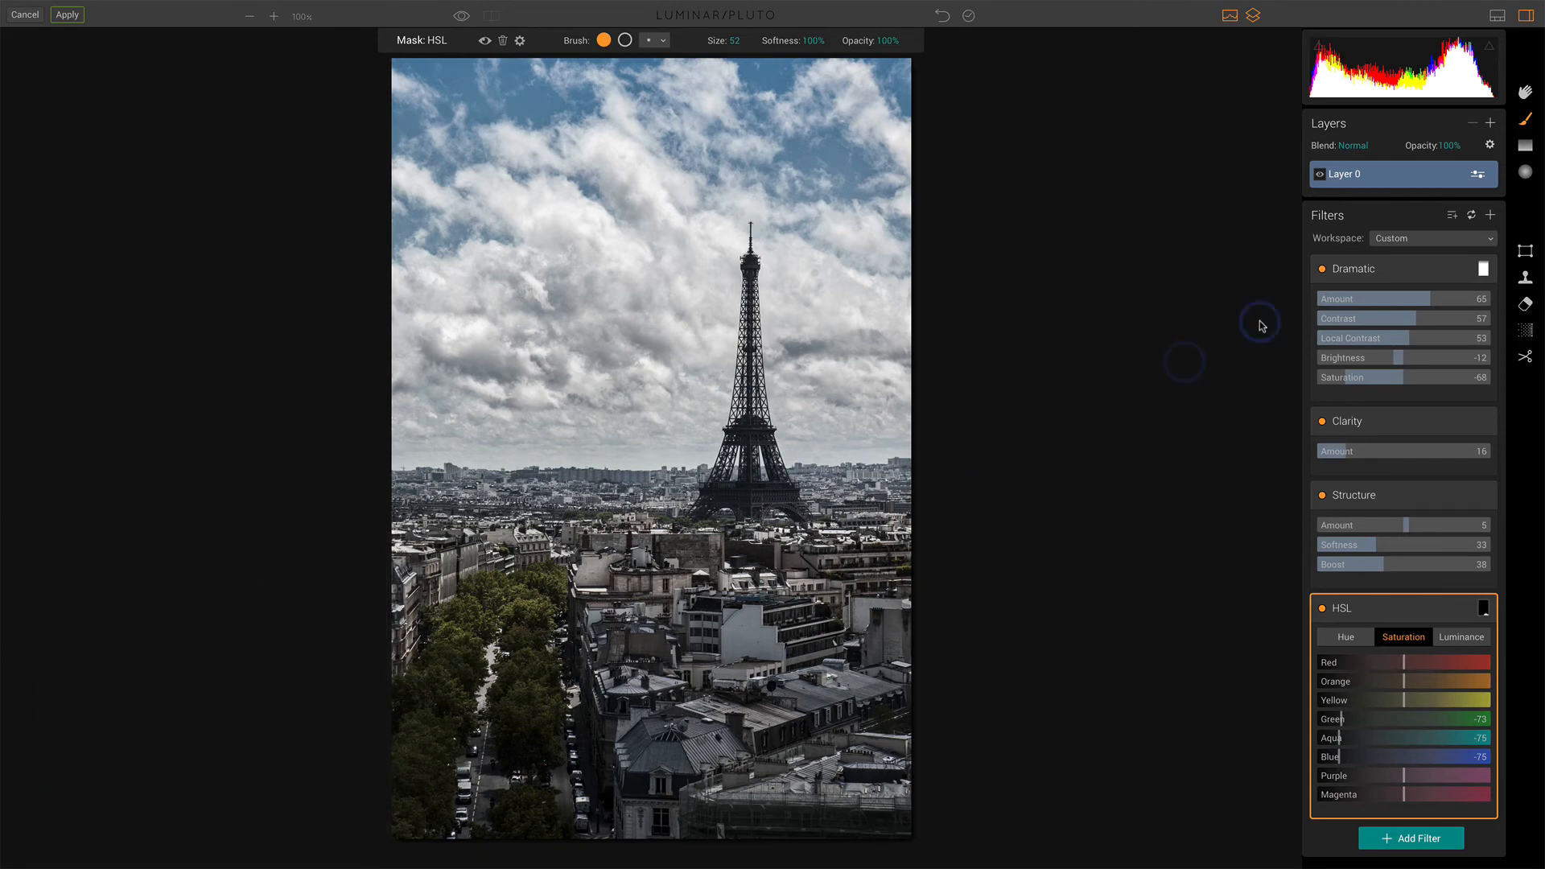
Add the Exposure filter from the Tonal Enhance category and set its Exposure to -0.68
click(1491, 216)
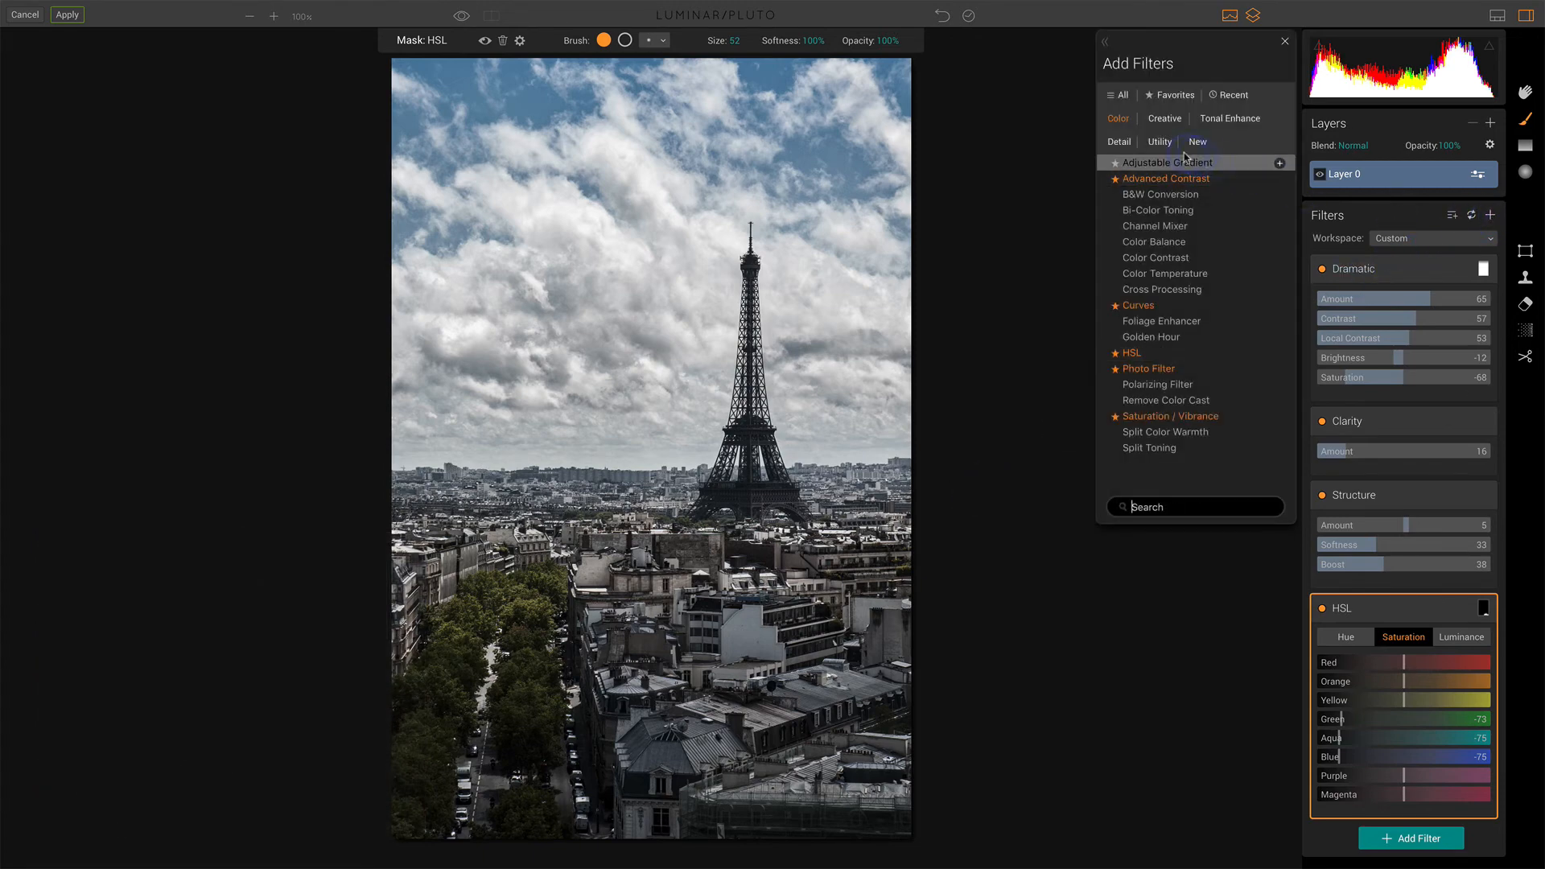
click(1225, 119)
click(1149, 258)
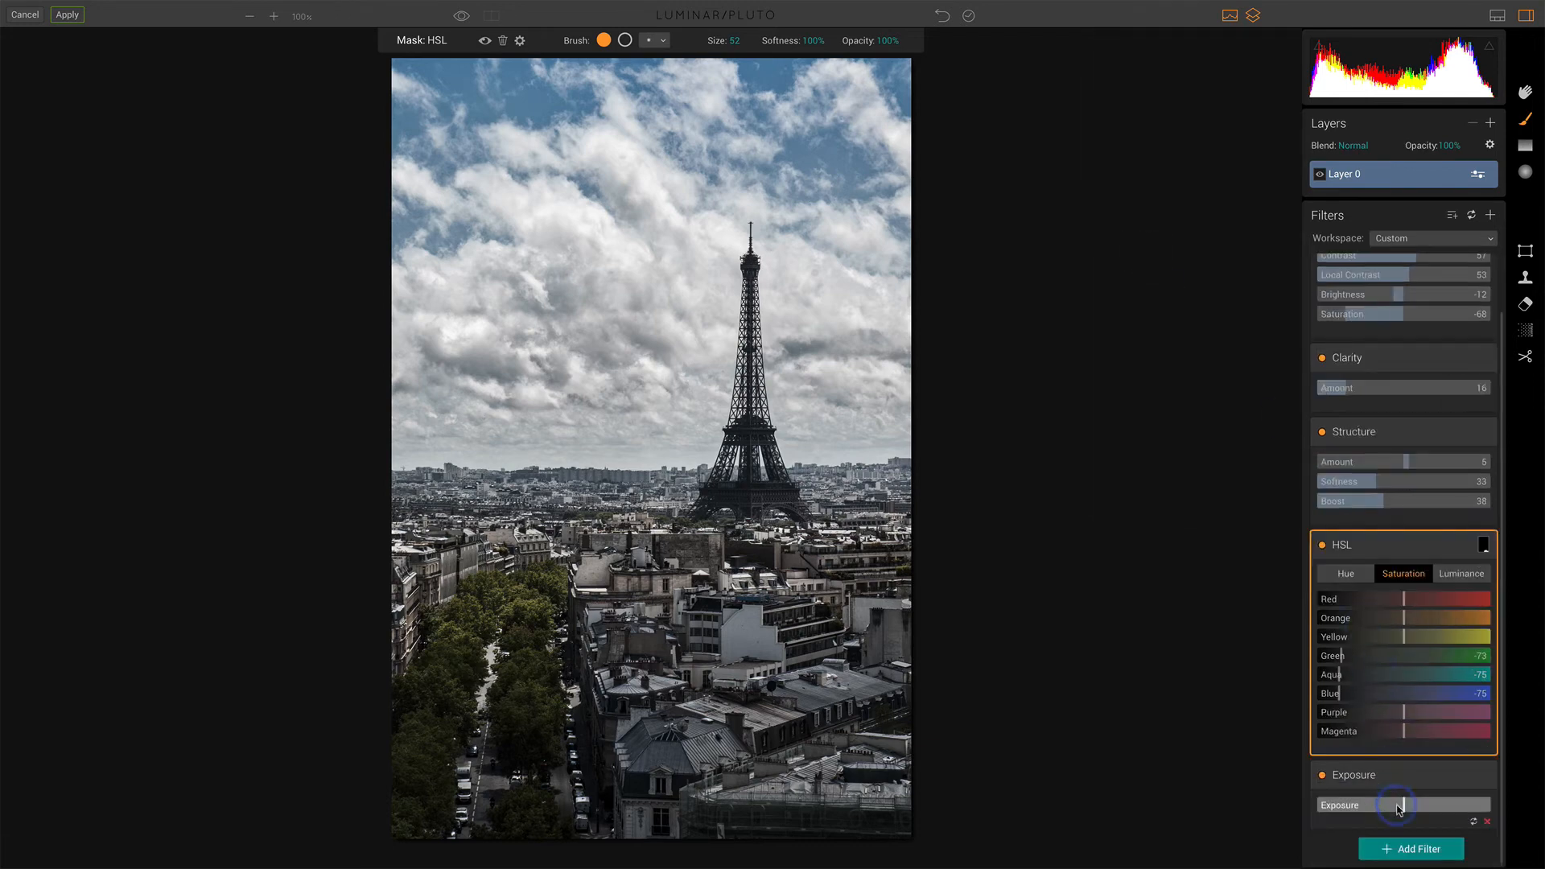
drag(1404, 807, 1395, 808)
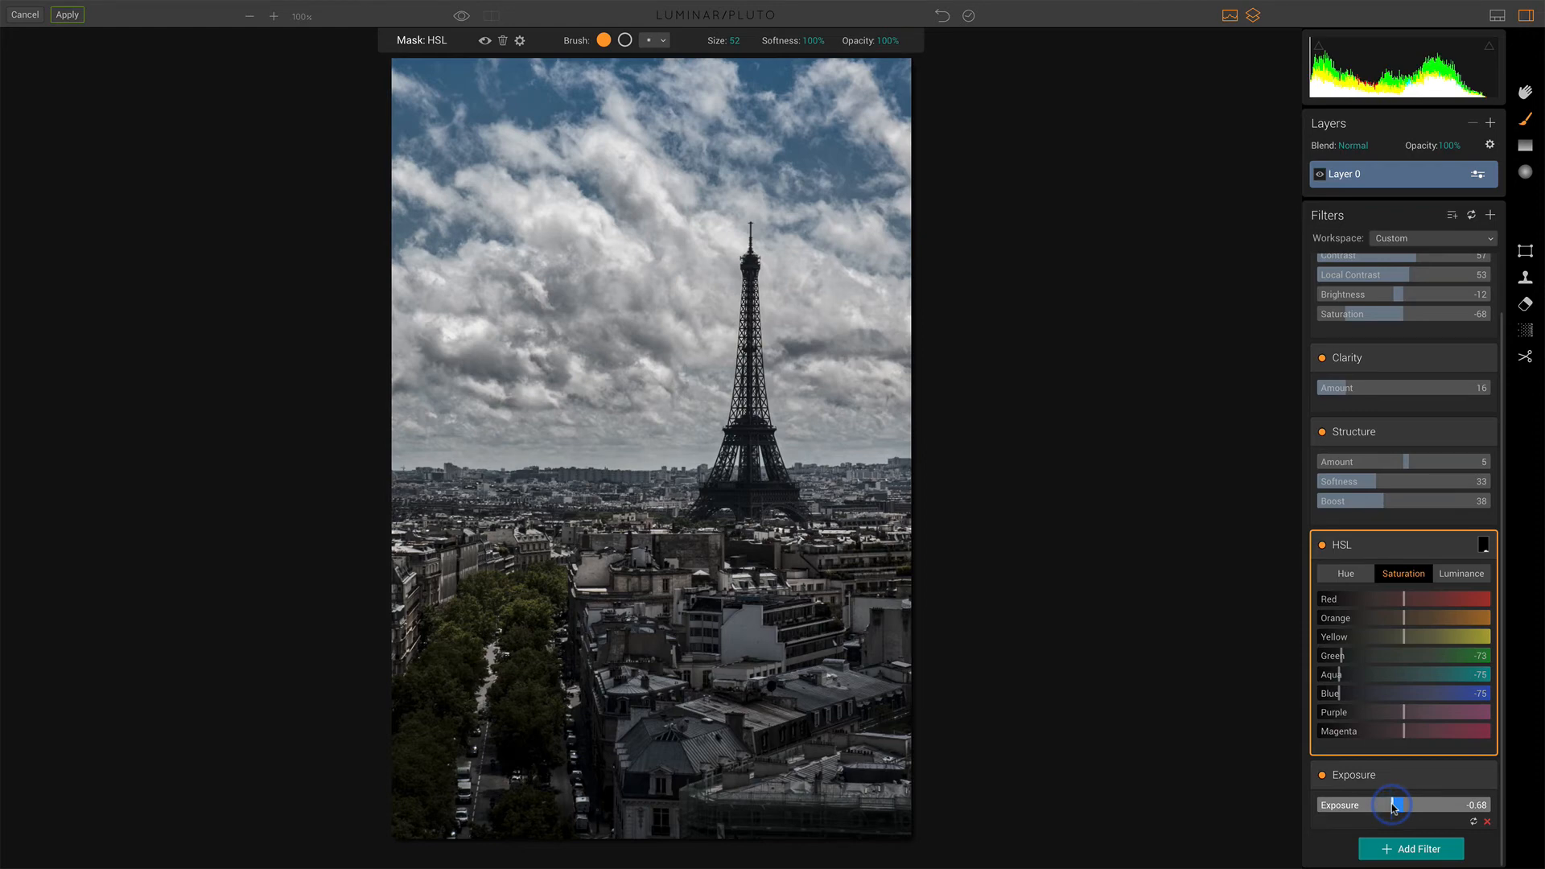
click(1526, 173)
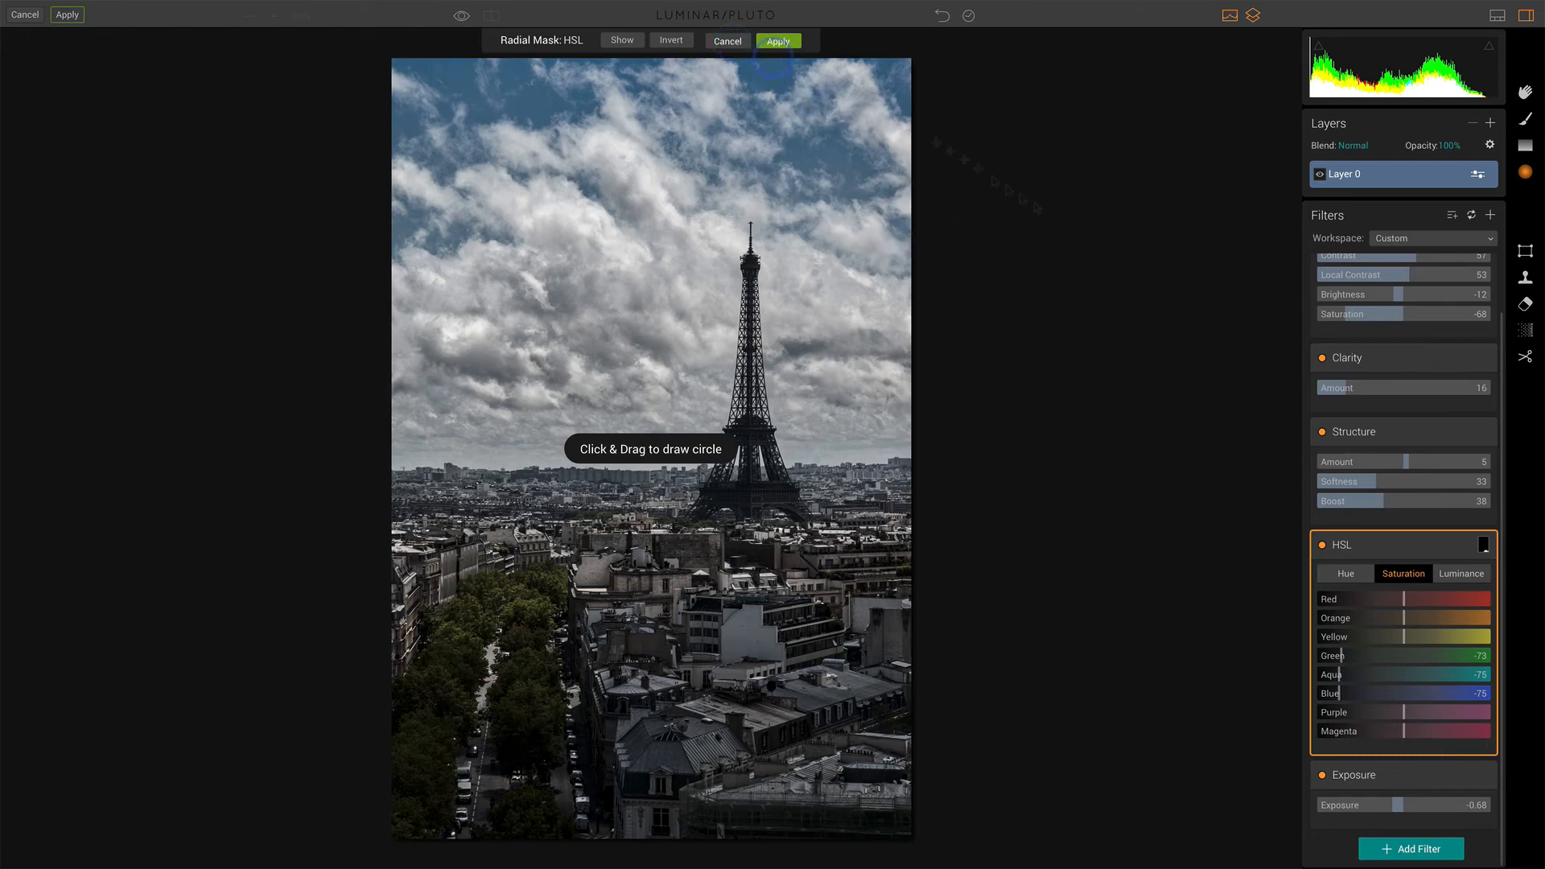
click(1525, 120)
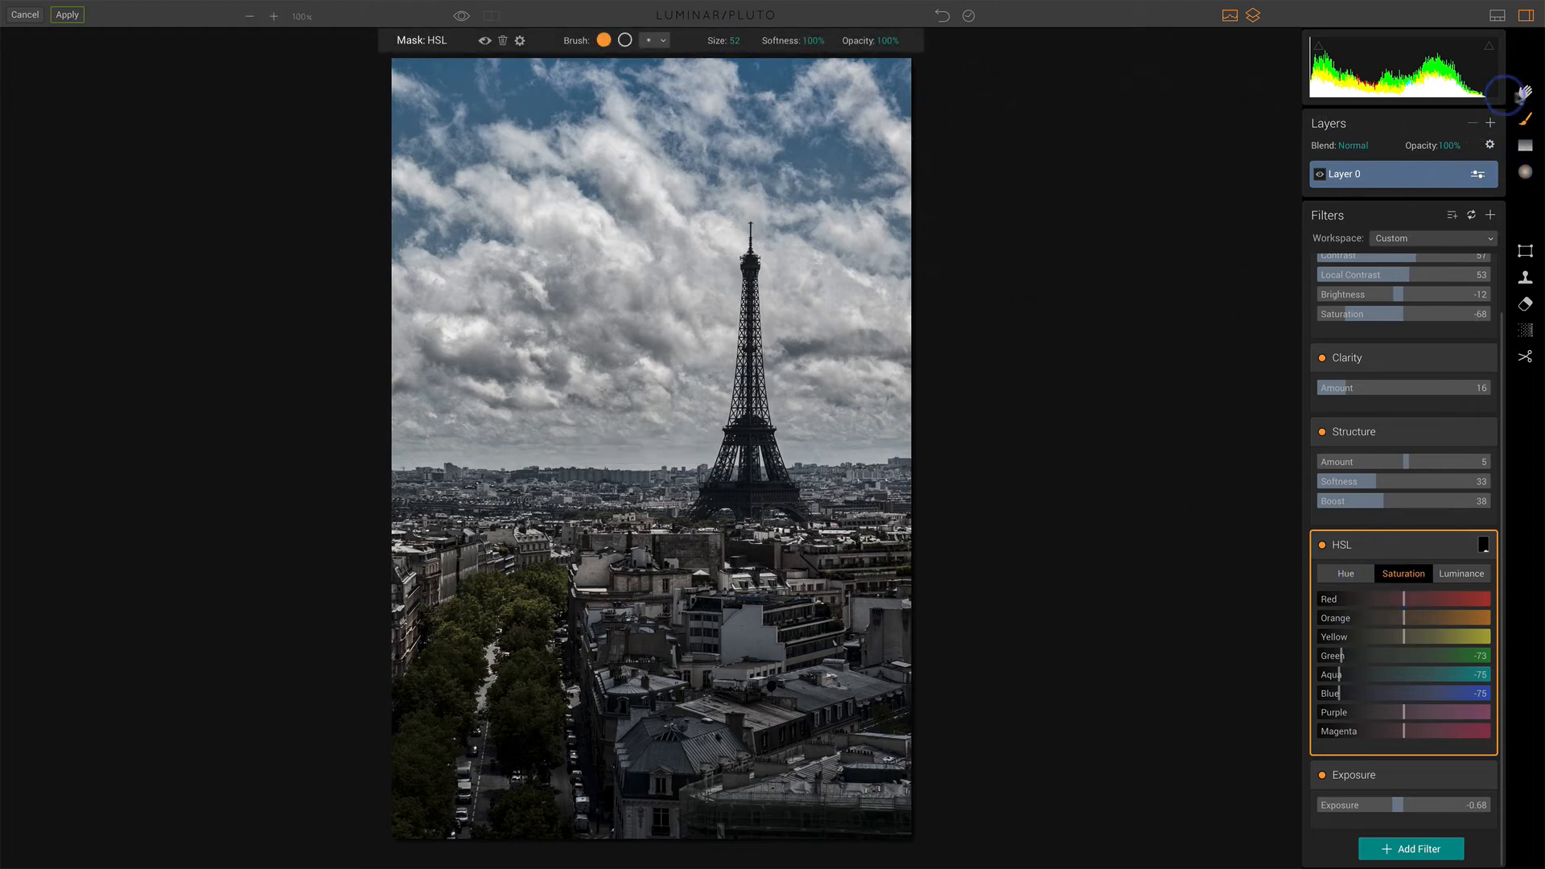
click(1526, 92)
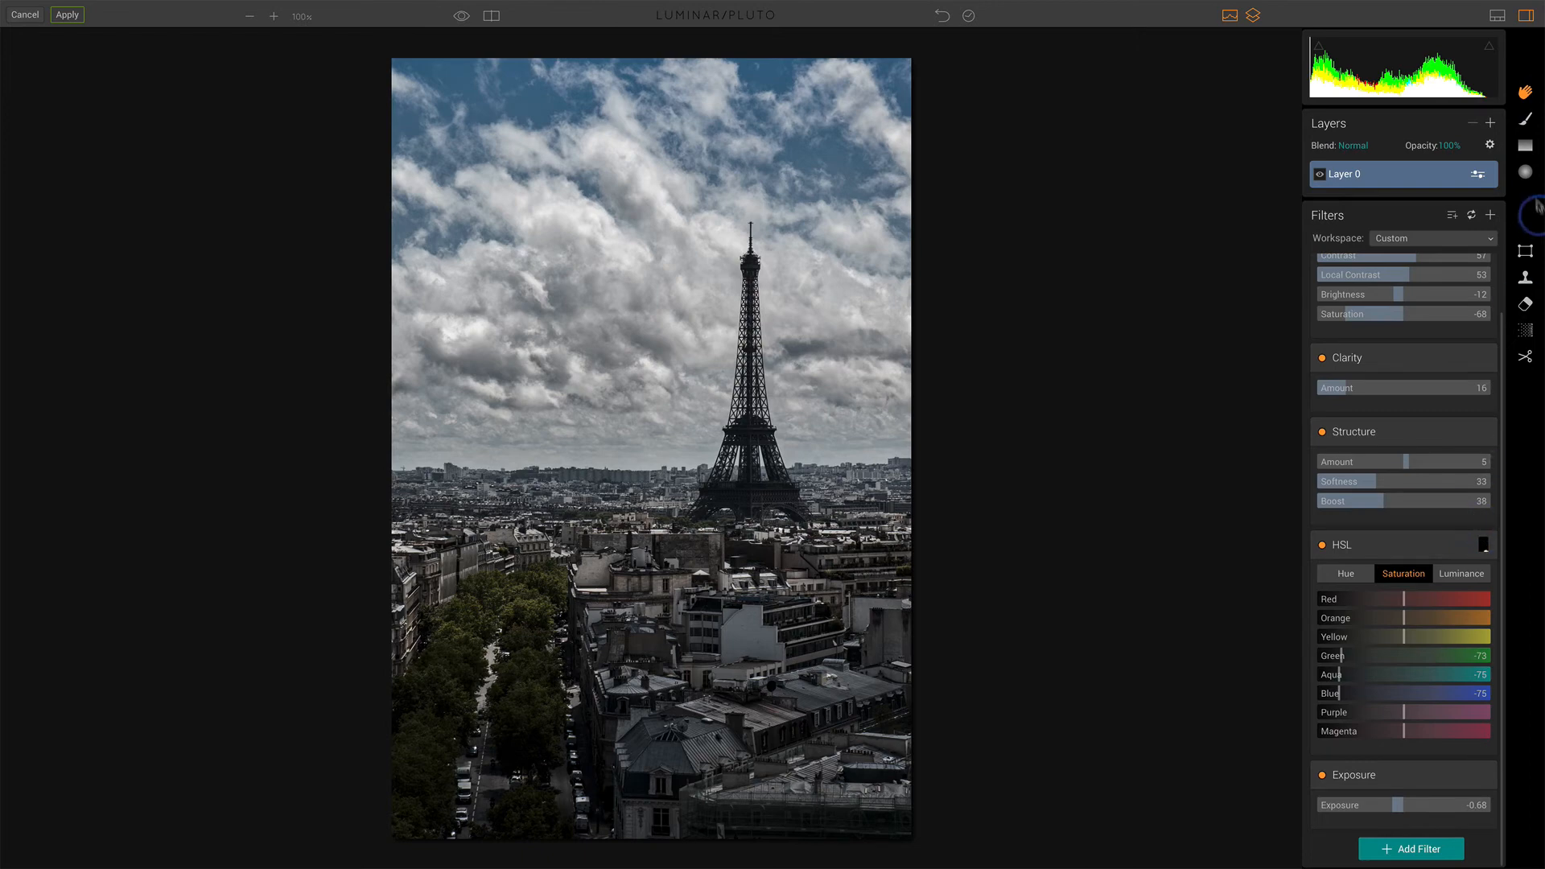
Start a radial mask on the Exposure filter, draw a circle around the tower's base and stretch it into a tall ellipse
click(1526, 120)
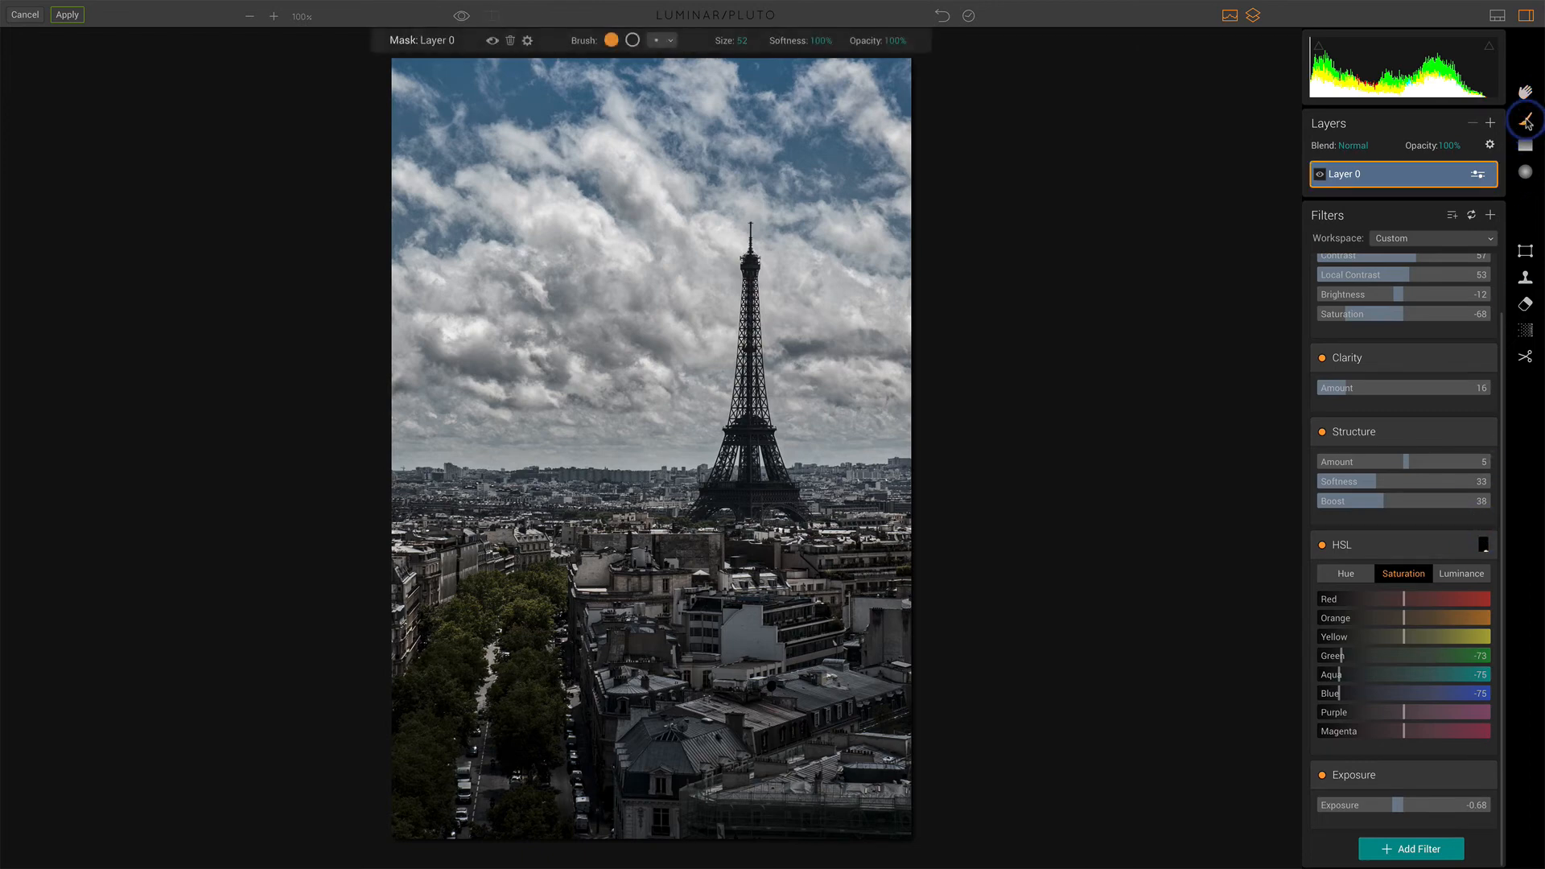
click(1437, 776)
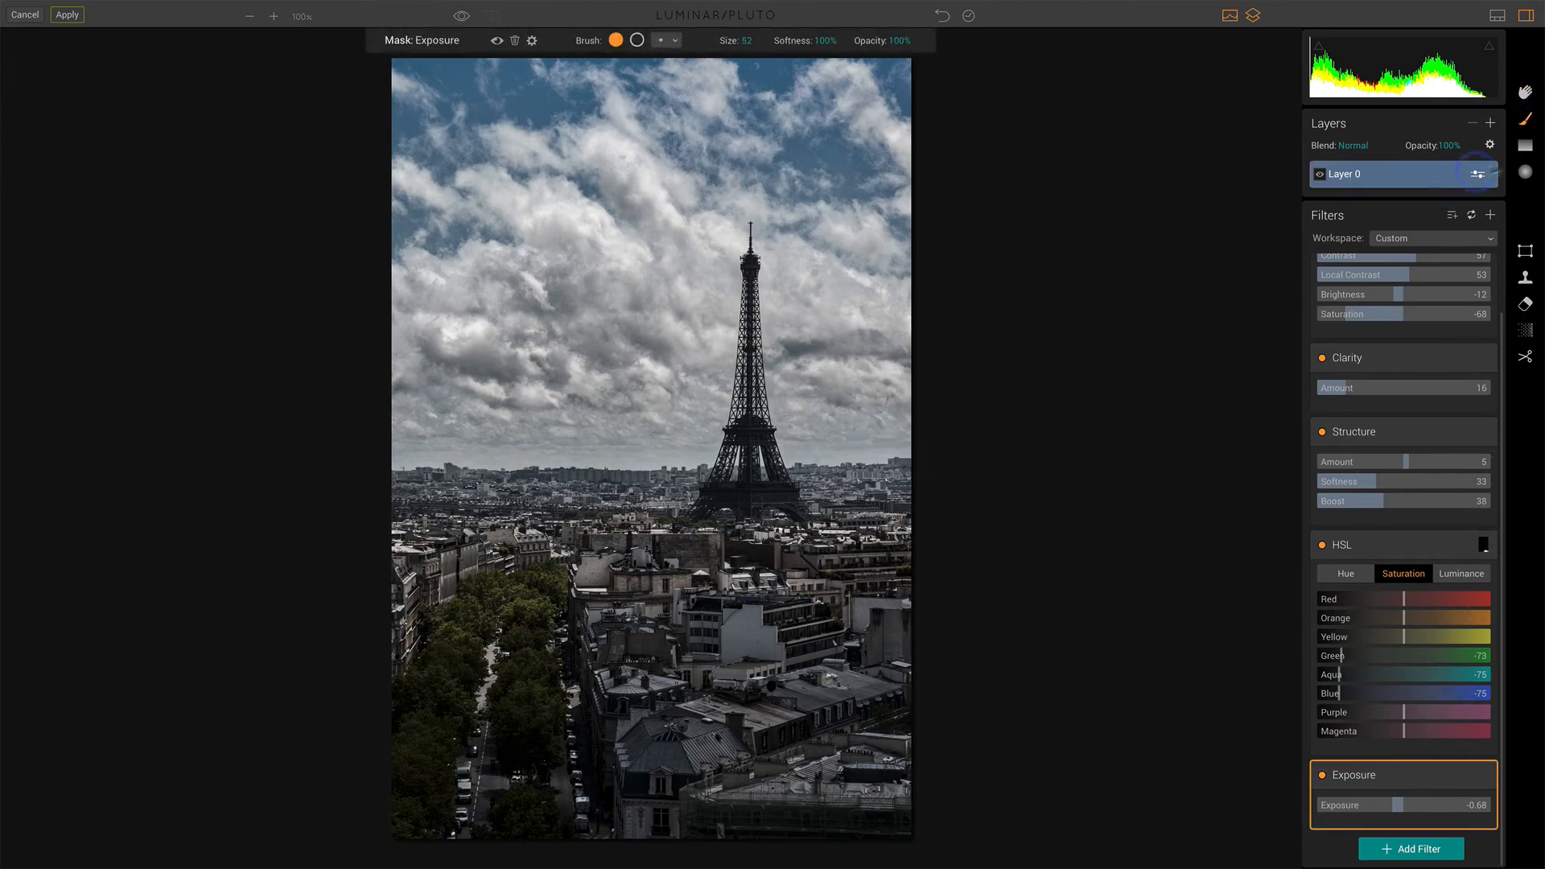
click(1525, 172)
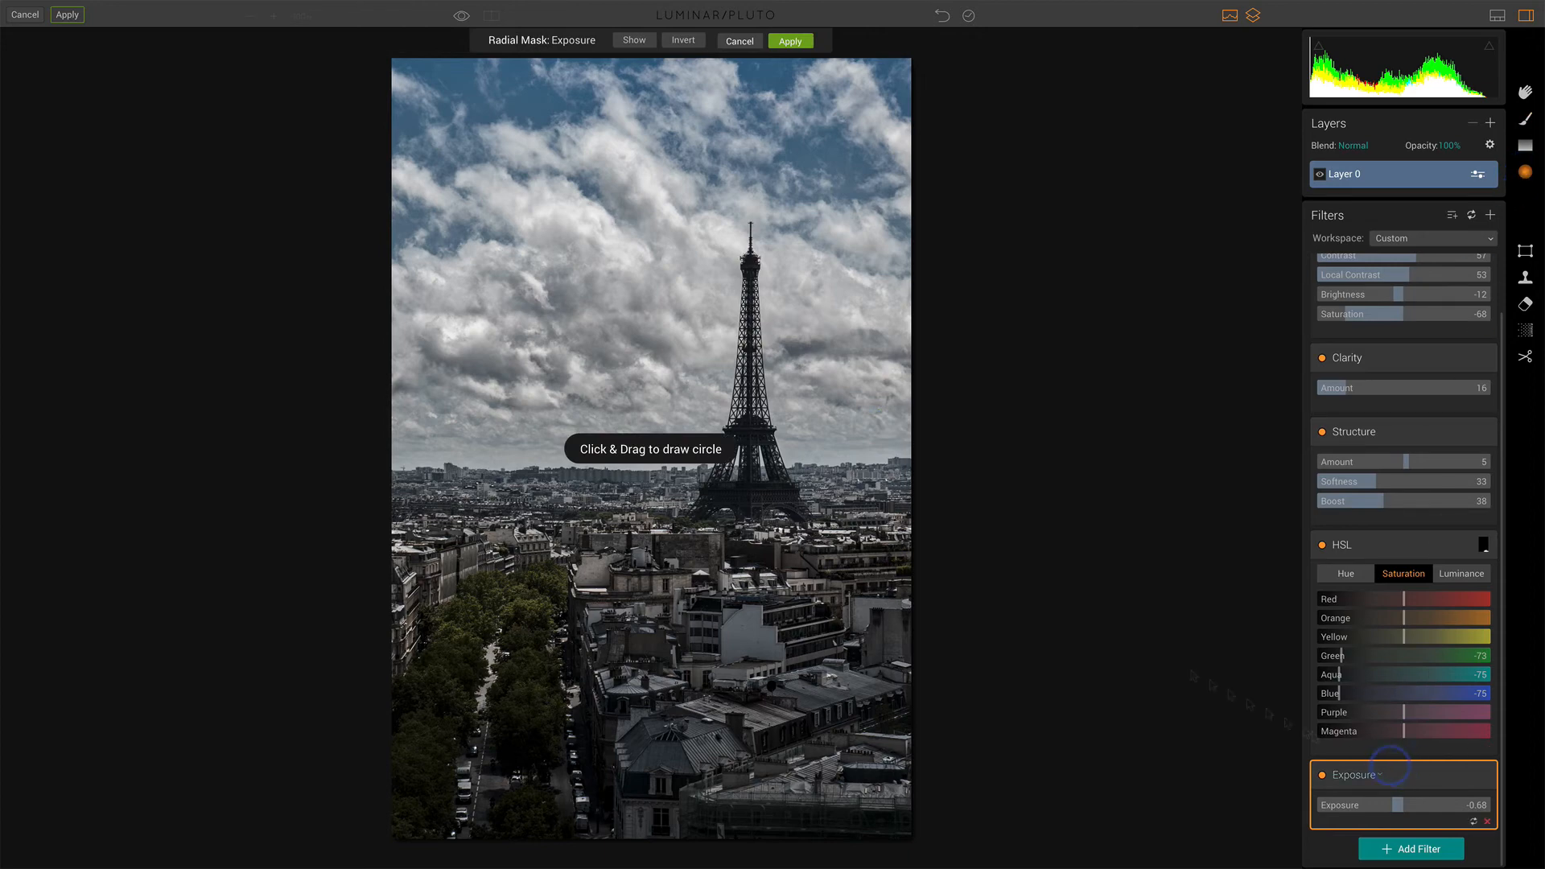
mouse_move(705, 344)
mouse_down()
mouse_move(765, 383)
mouse_move(708, 414)
mouse_move(744, 468)
mouse_up()
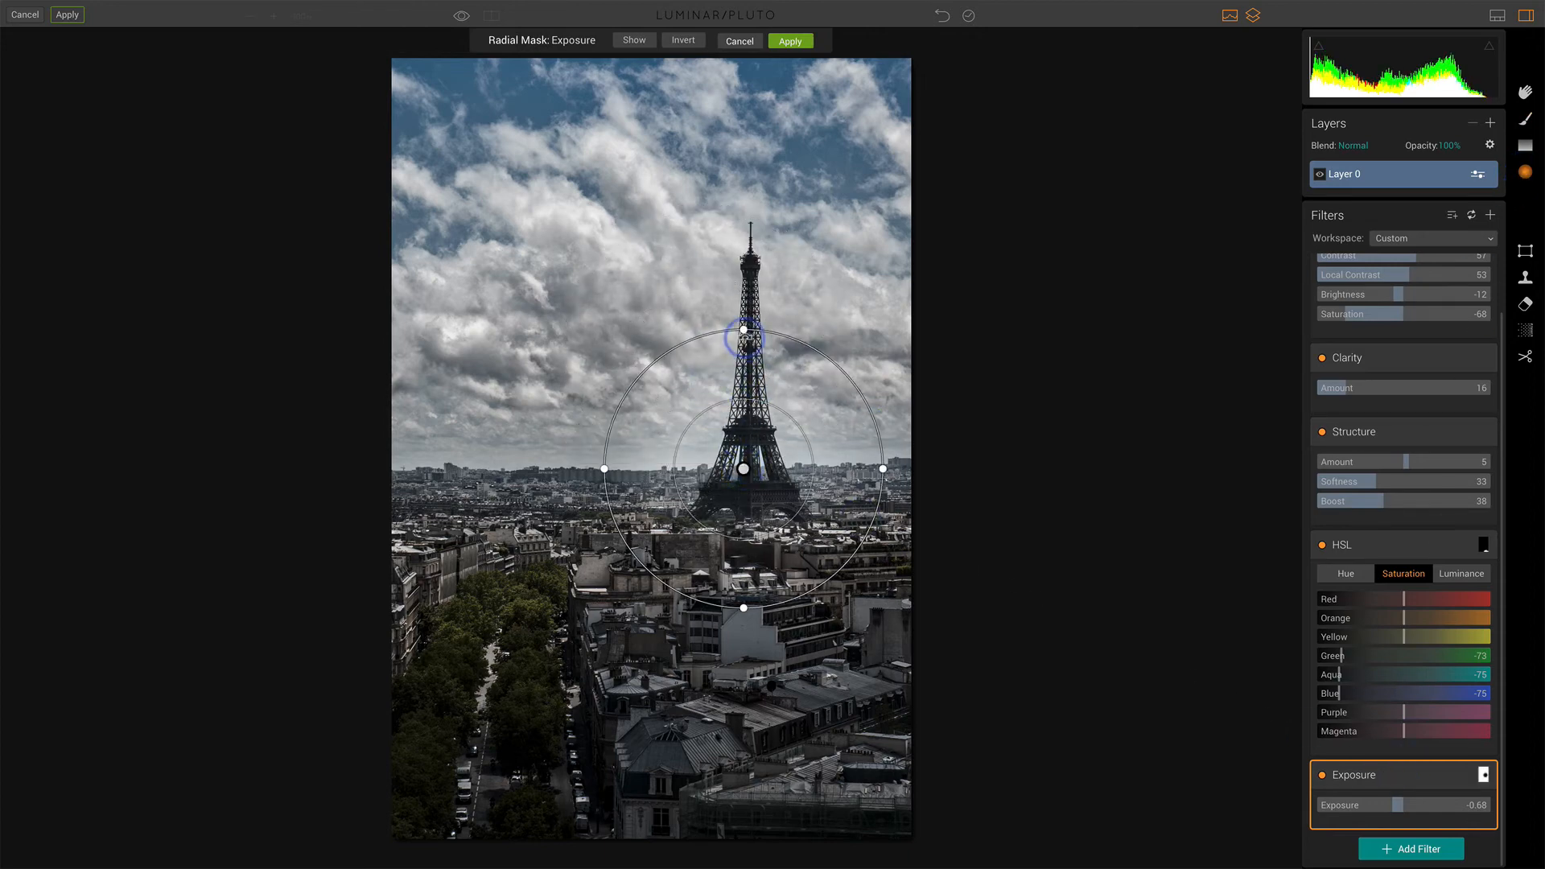
drag(744, 330, 740, 119)
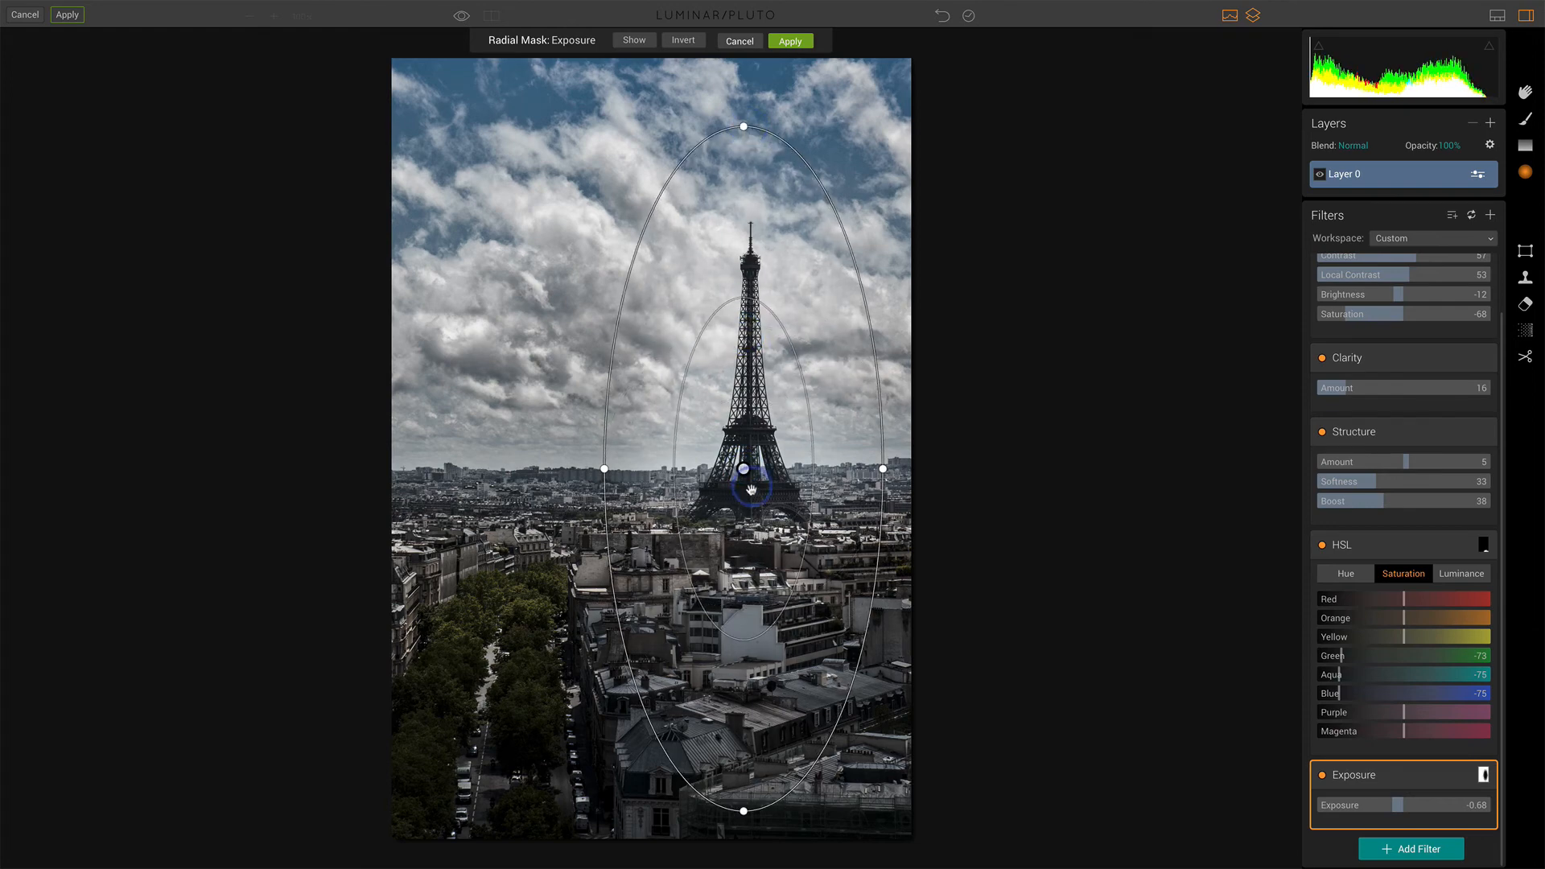
Move the Exposure filter's radial mask up to the tower's midsection and adjust its size and tilt
drag(748, 472, 740, 375)
drag(724, 544, 745, 583)
drag(620, 349, 628, 359)
drag(740, 375, 746, 398)
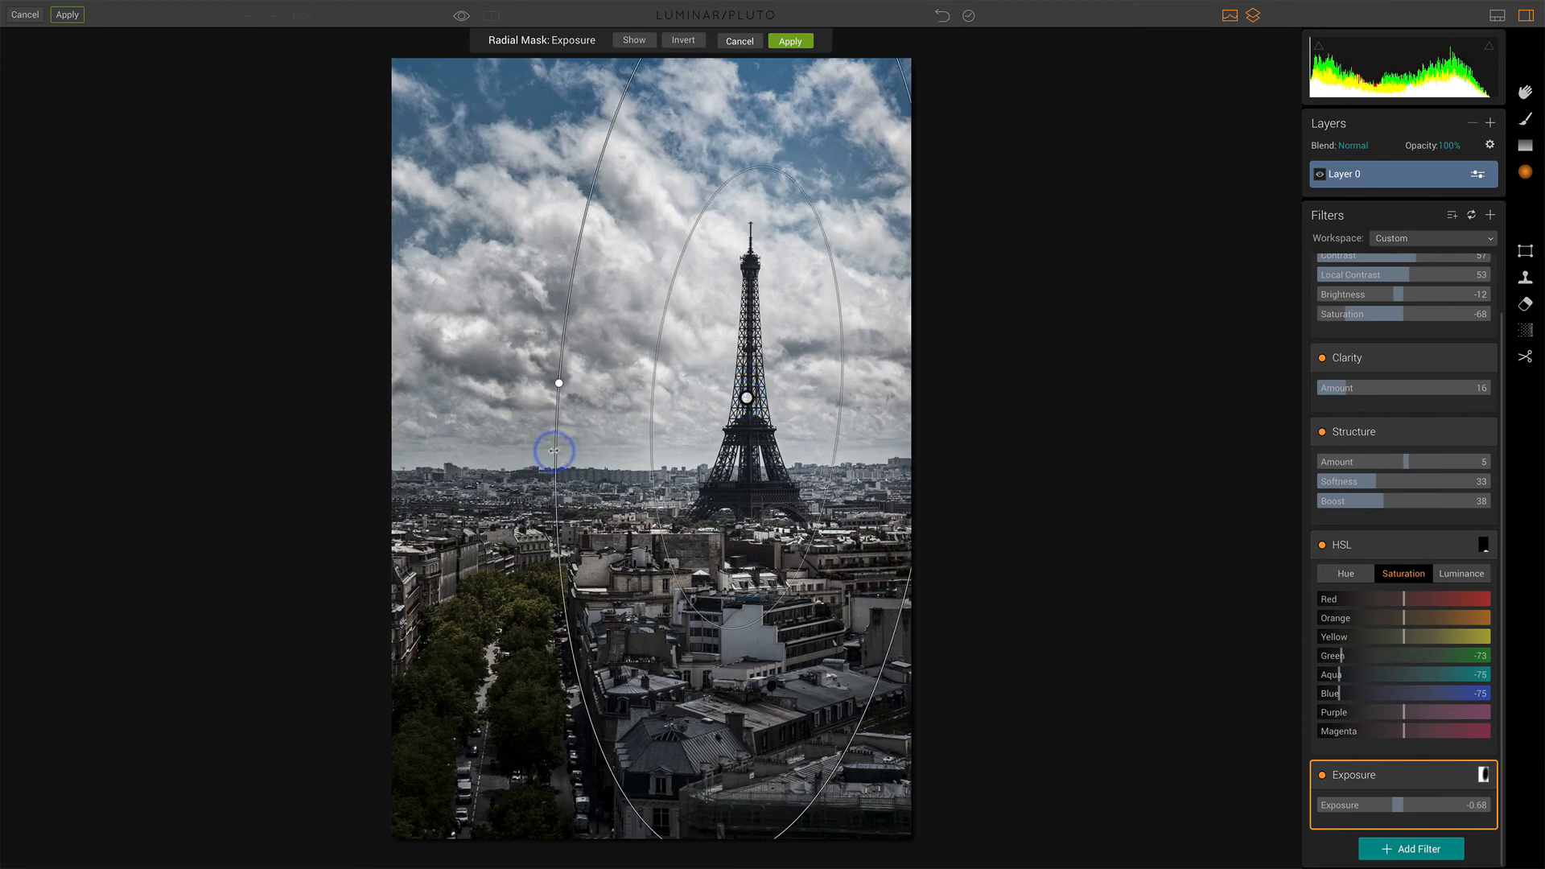
Widen the radial mask's outer and inner boundaries, shift its center slightly down the tower and apply the mask
drag(554, 448, 444, 446)
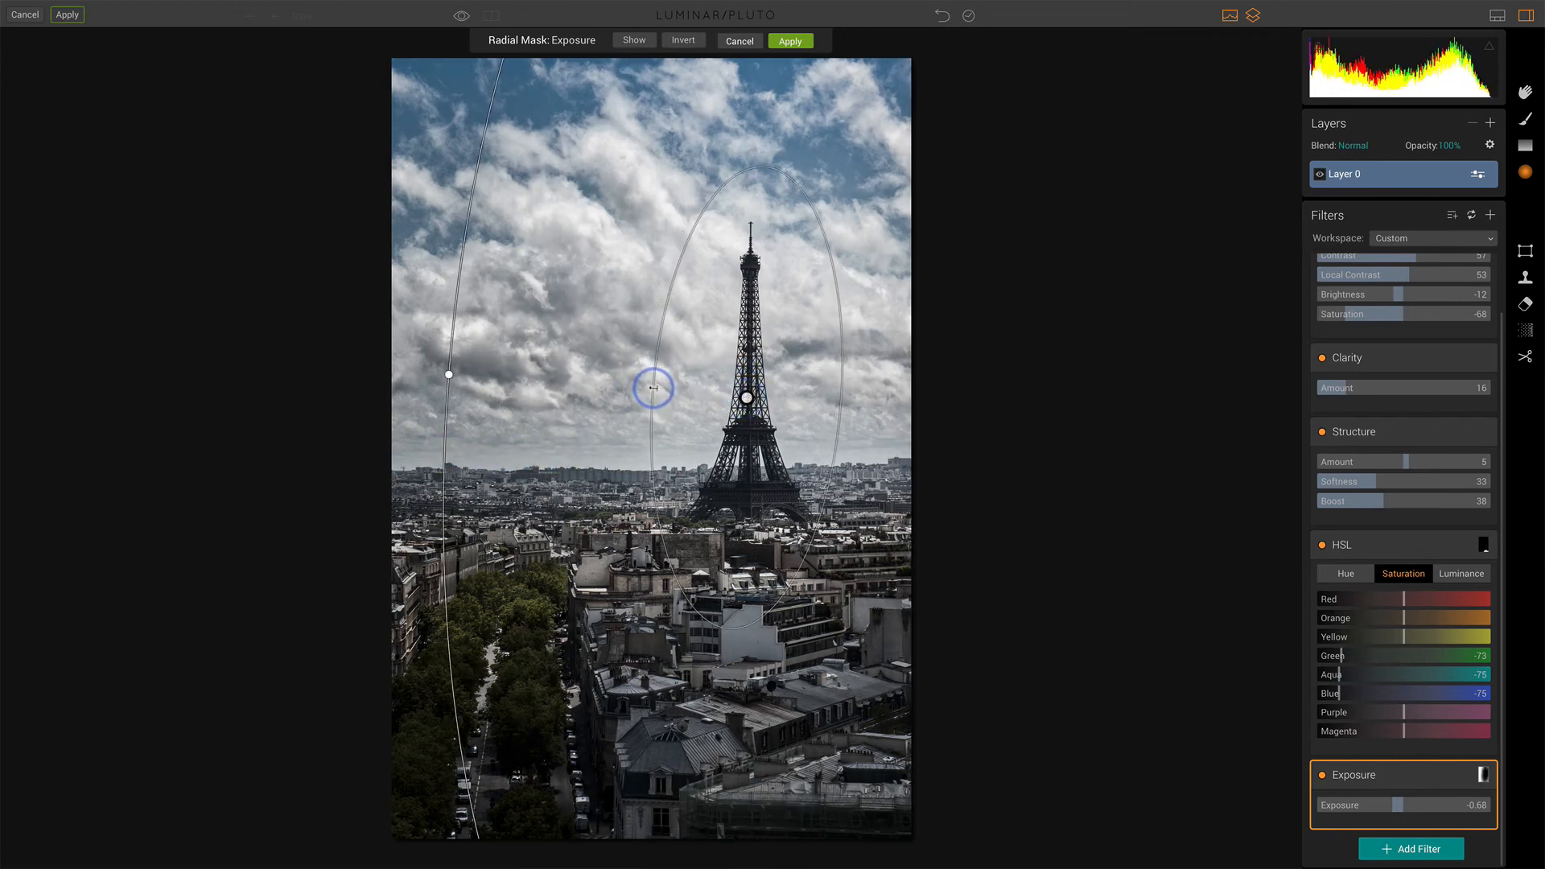
drag(648, 383, 548, 386)
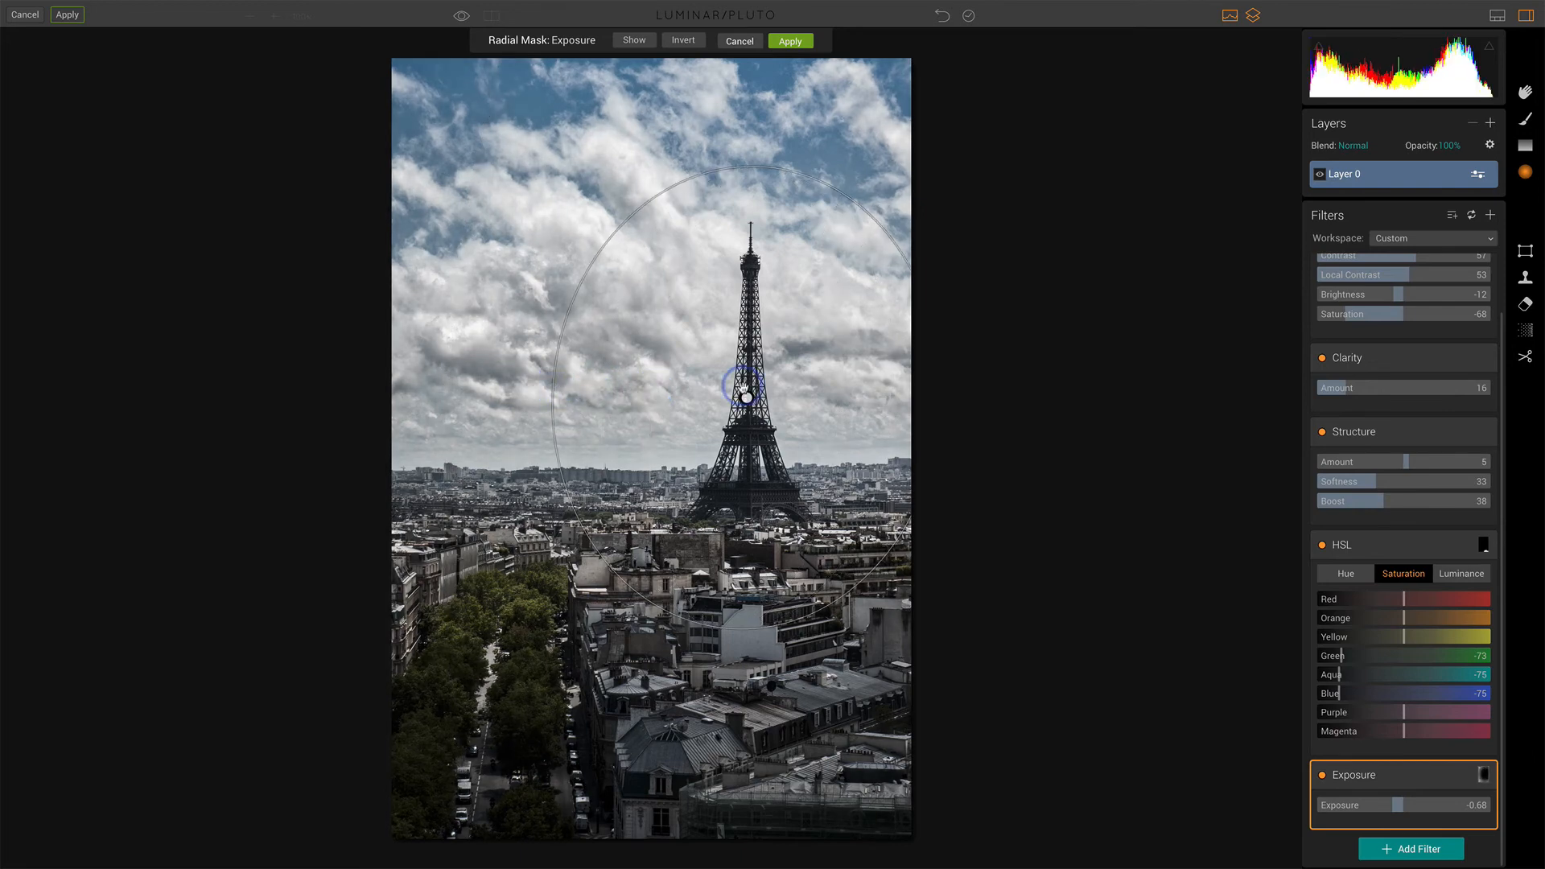
drag(745, 401, 735, 426)
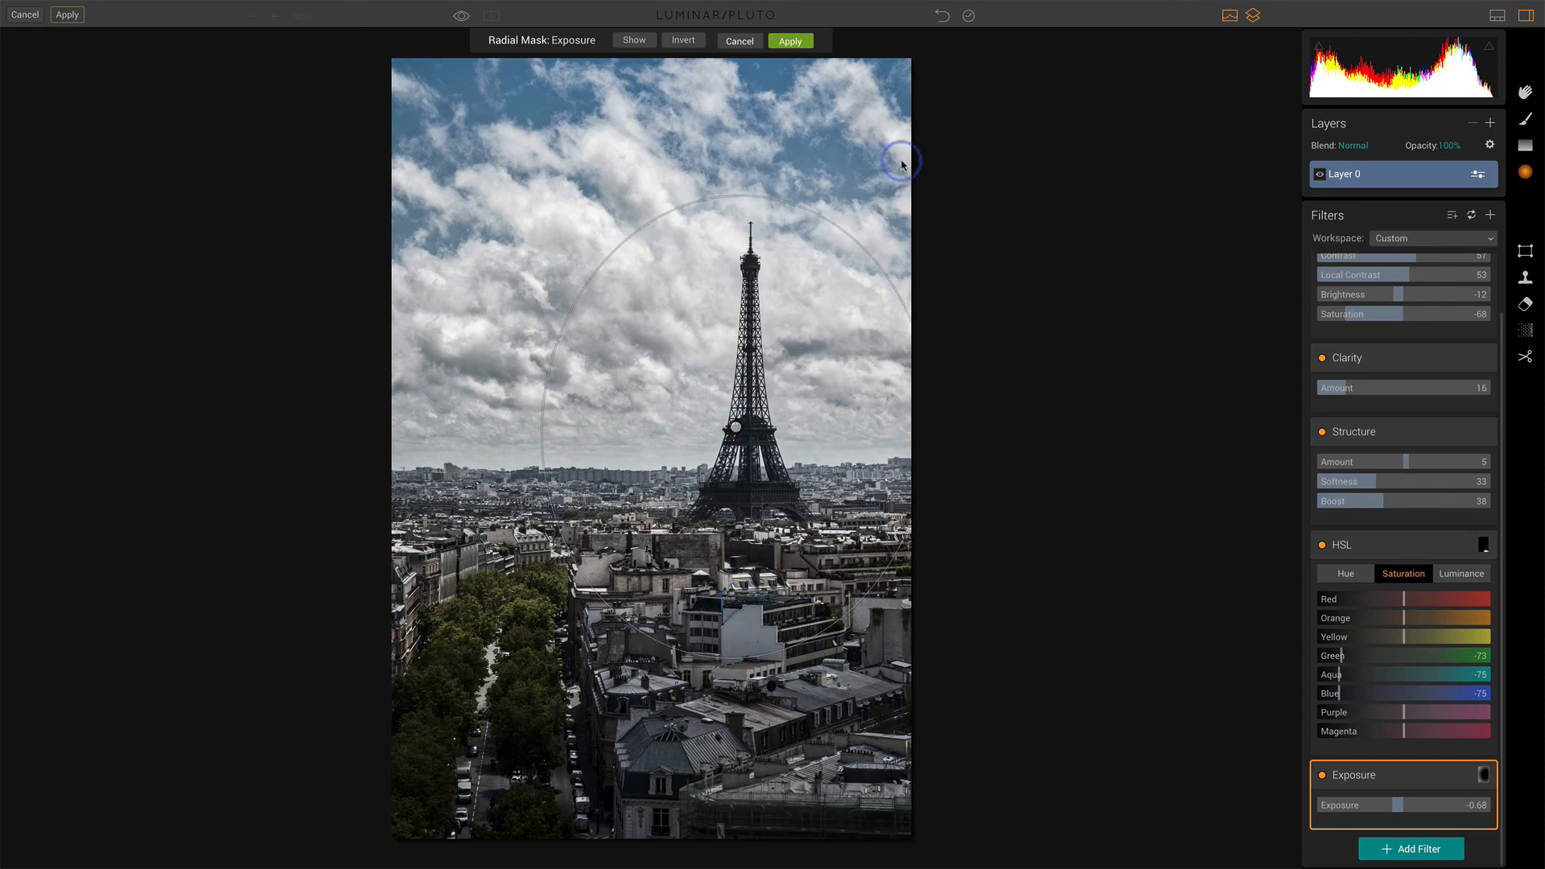
click(791, 41)
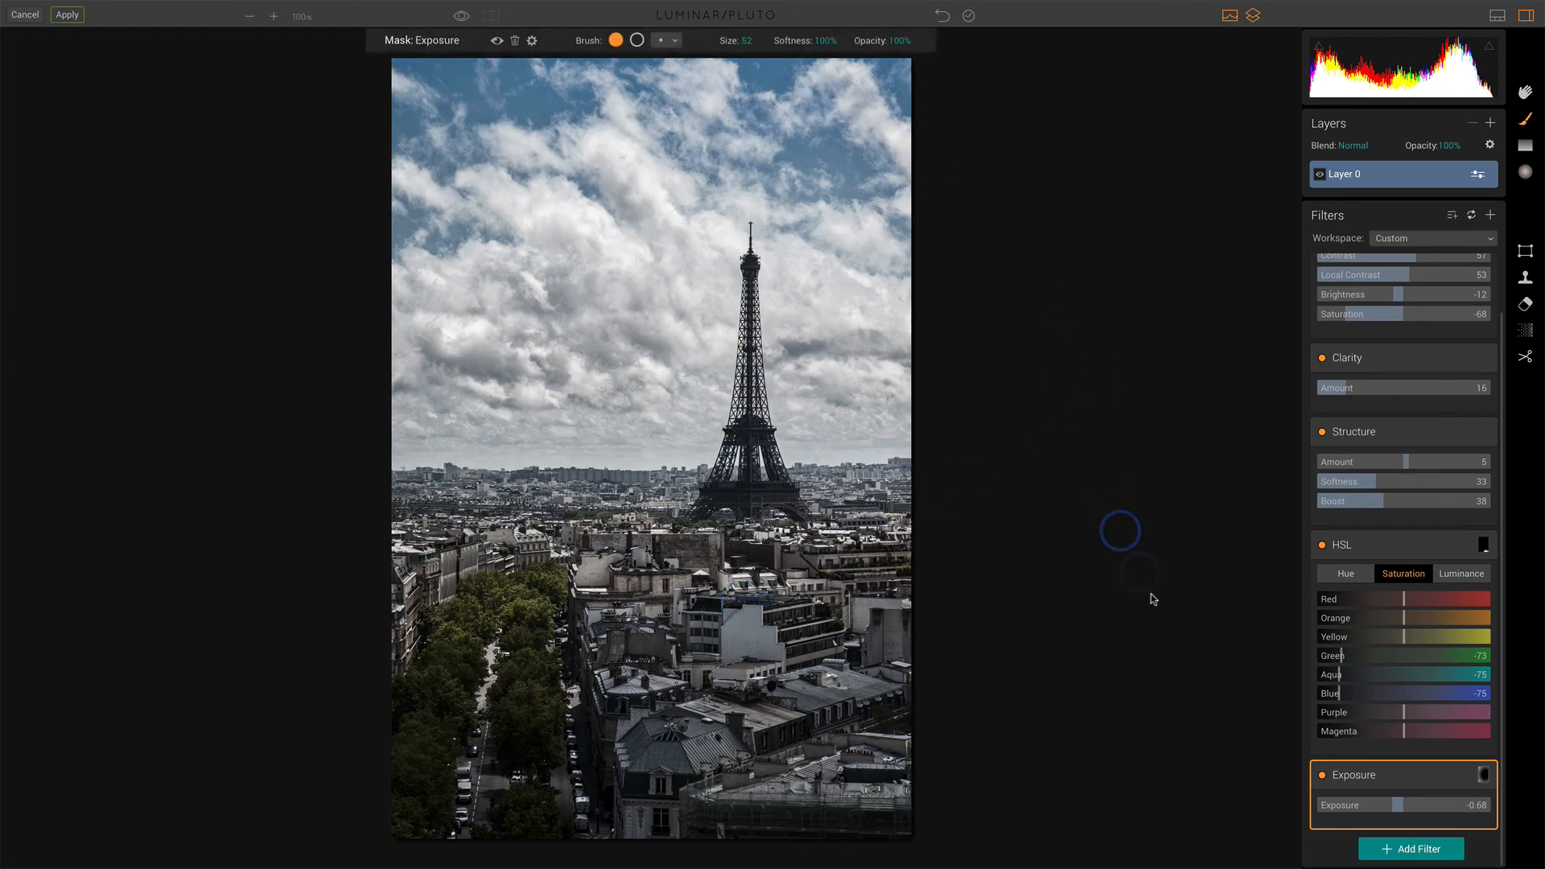
Switch the Exposure filter off and on repeatedly to examine the masked darkening around the tower
click(1322, 778)
click(1323, 777)
click(1323, 776)
click(1322, 776)
click(1322, 776)
click(1323, 777)
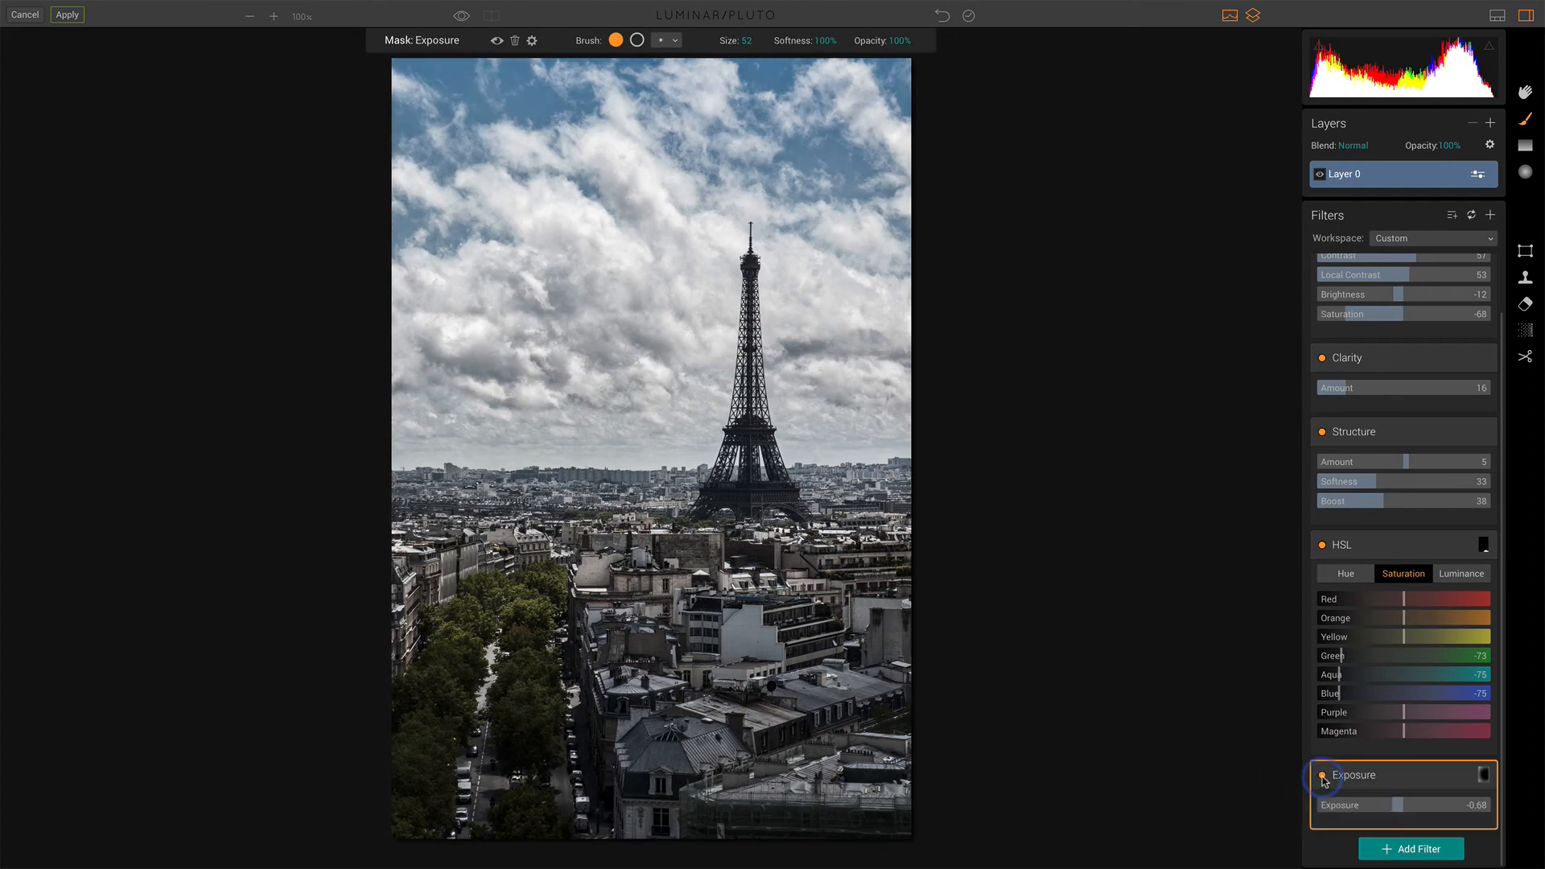
click(1322, 777)
click(1322, 777)
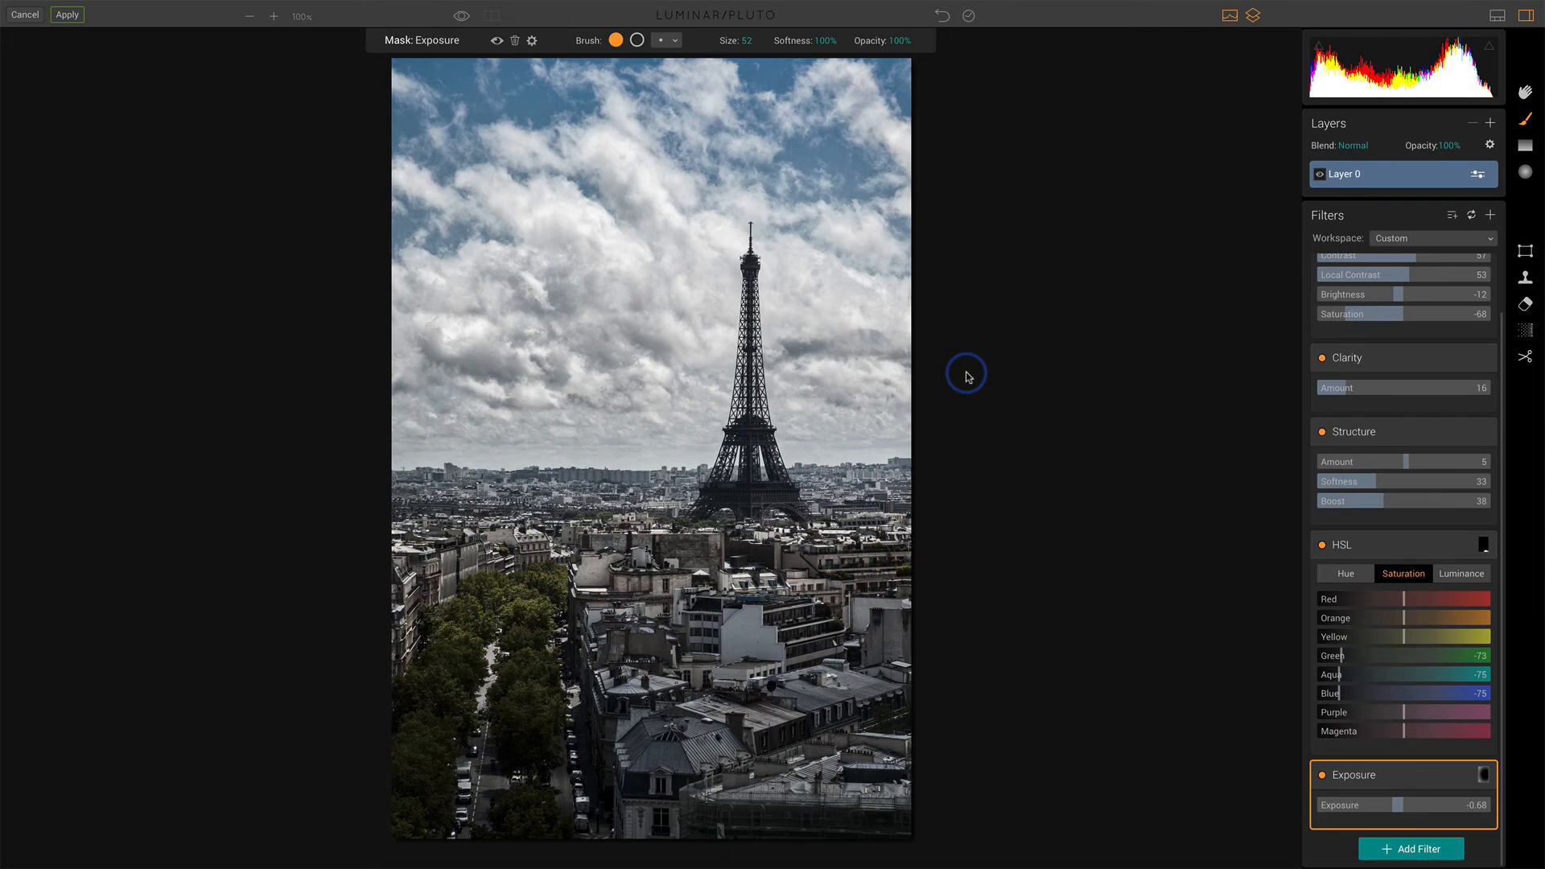
Compare the complete edit with the unedited image, and apply the Luminar edits to return to Lightroom
key(backslash)
key(backslash)
key(backslash)
key(backslash)
click(68, 16)
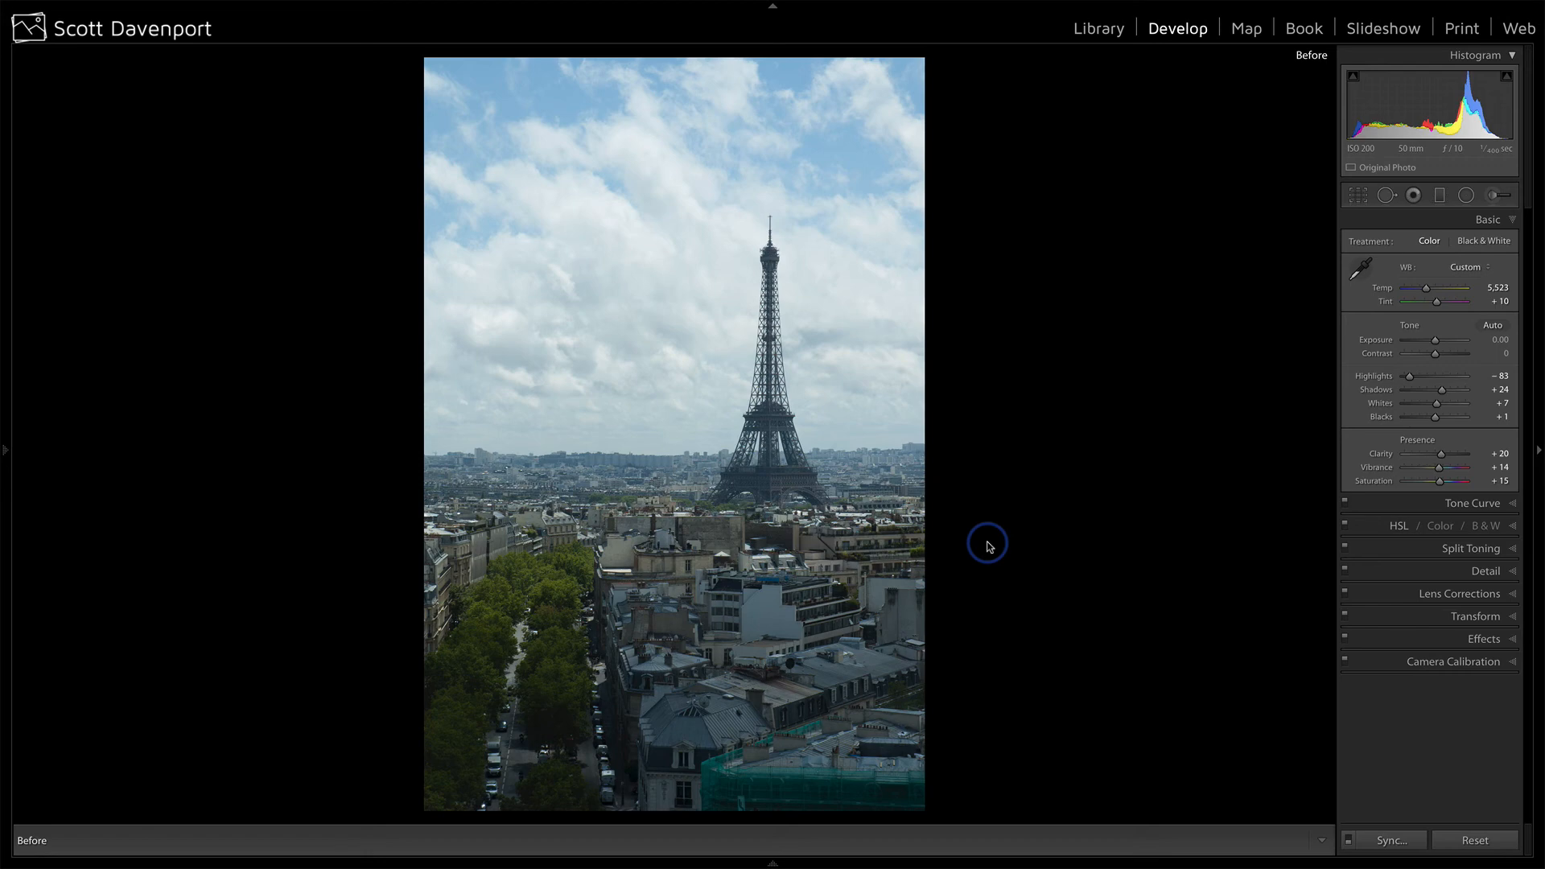
Compare the original and Lightroom-adjusted versions of the photo with the Luminar-edited copy
key(backslash)
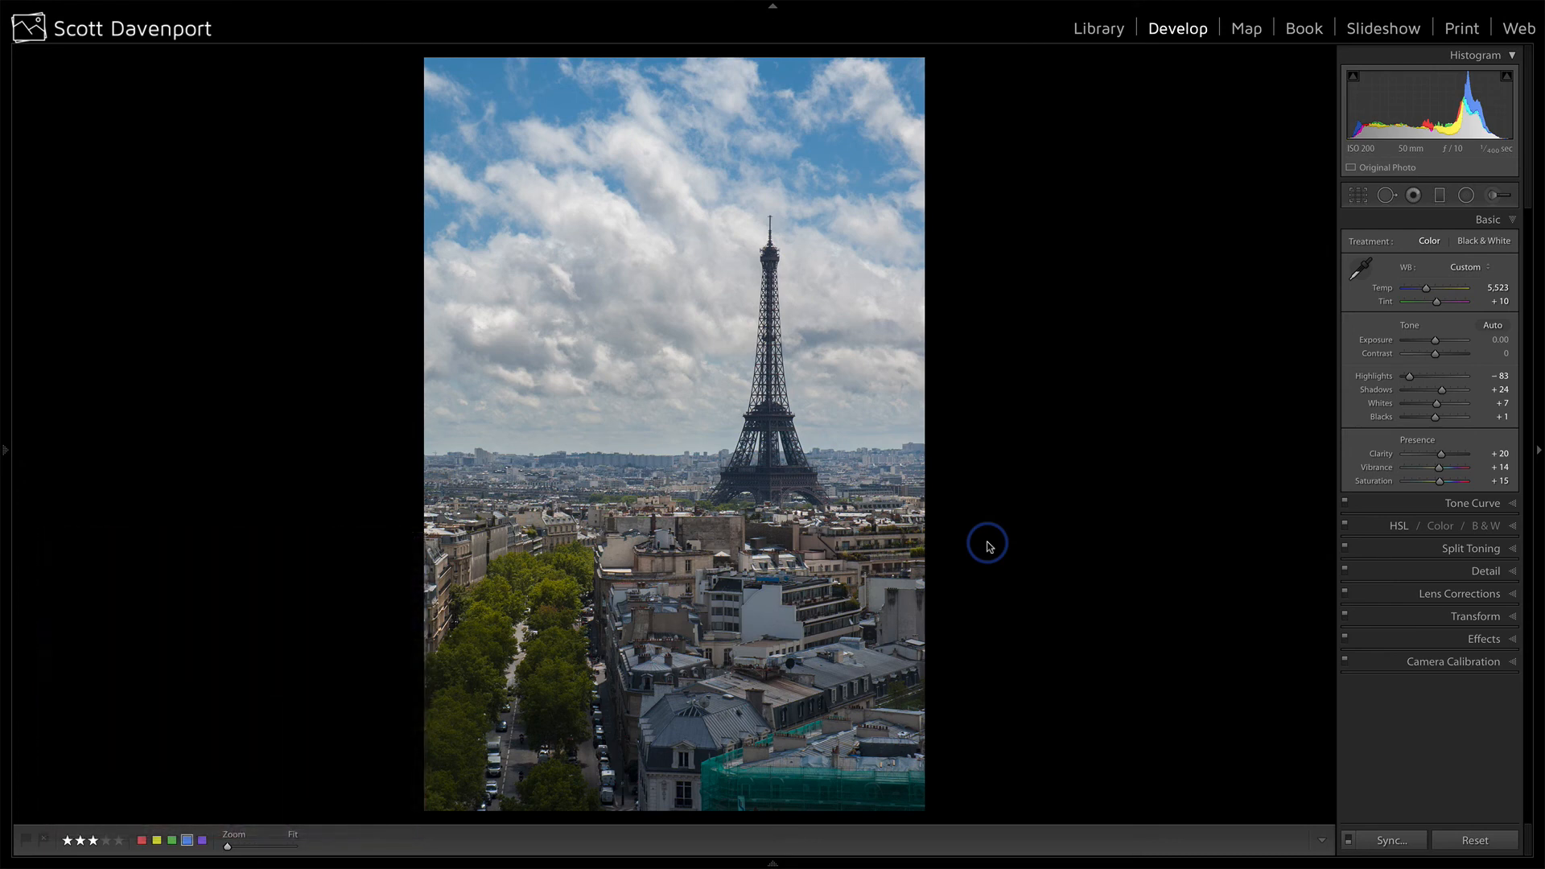
key(ctrl+shift+r)
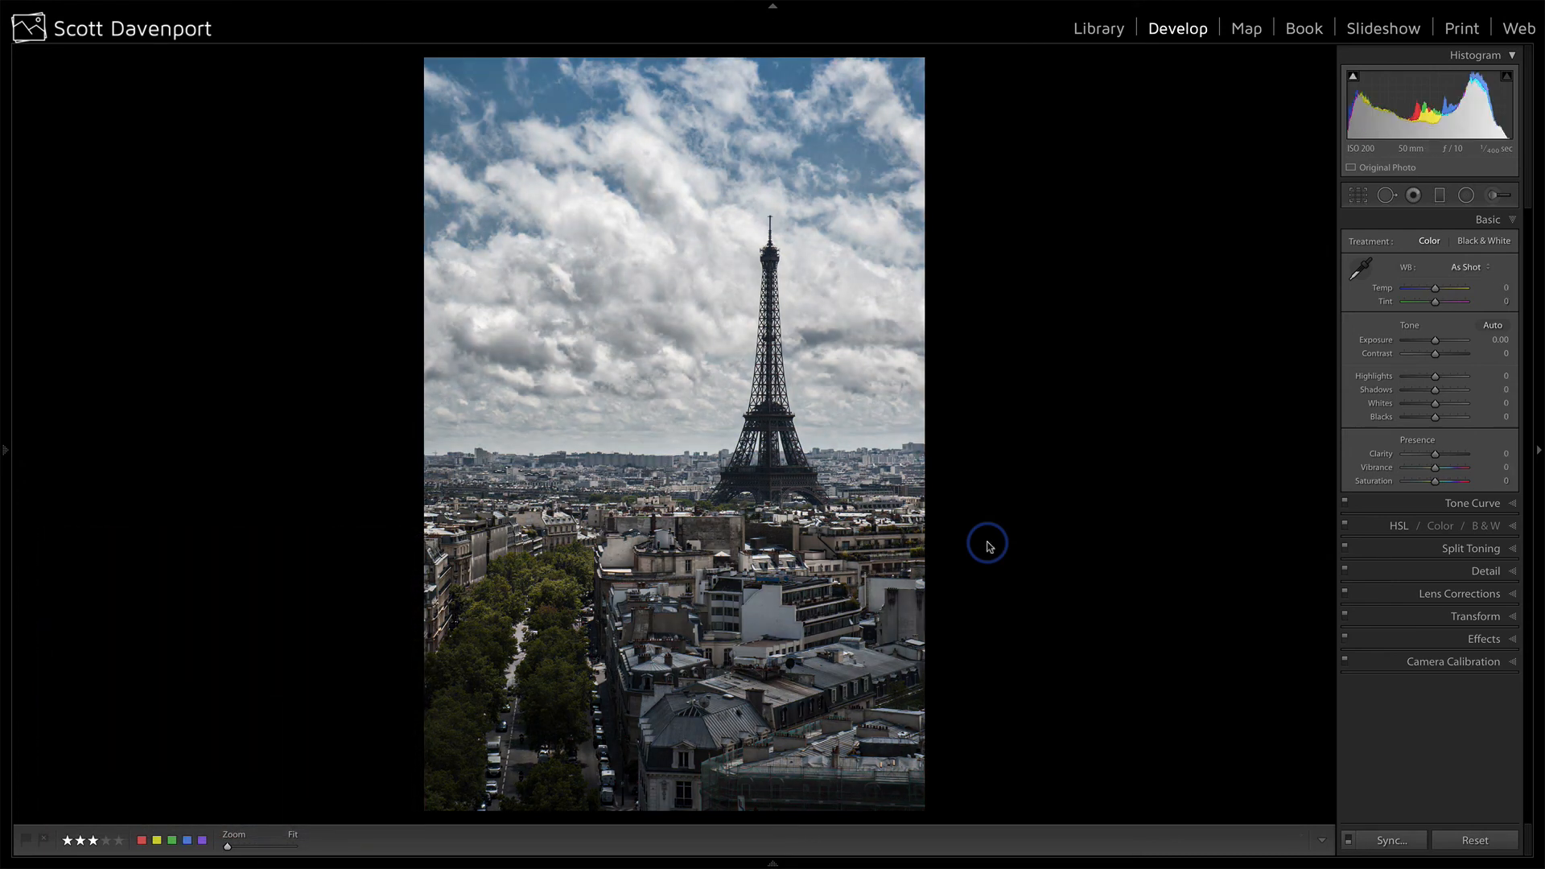